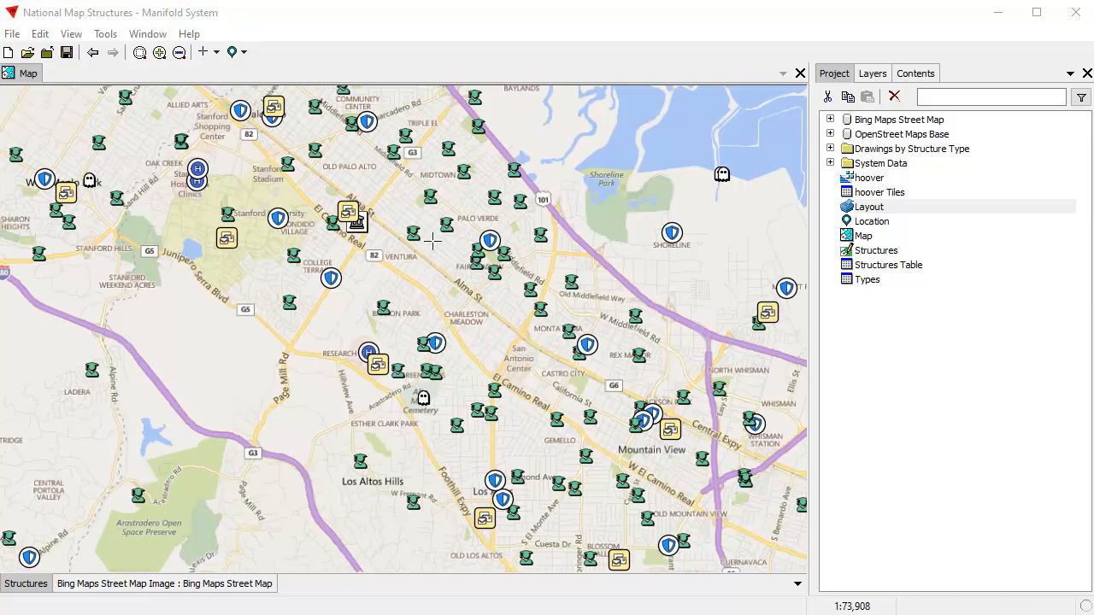
Step: Examine the point symbol style of the Structures layer, including the icon assigned to each category
click(921, 75)
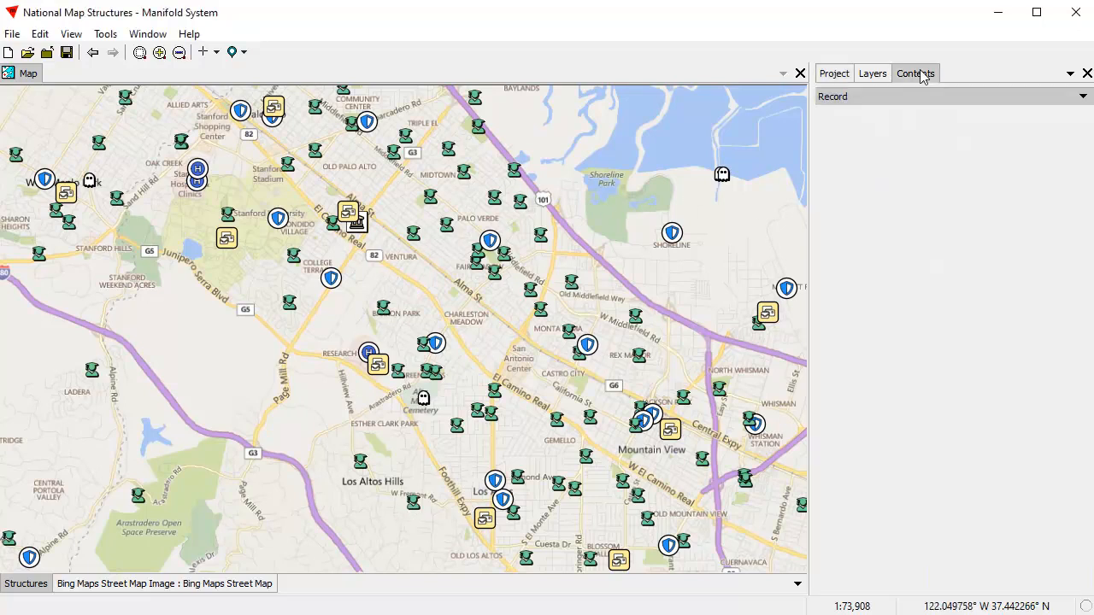
click(877, 99)
click(879, 175)
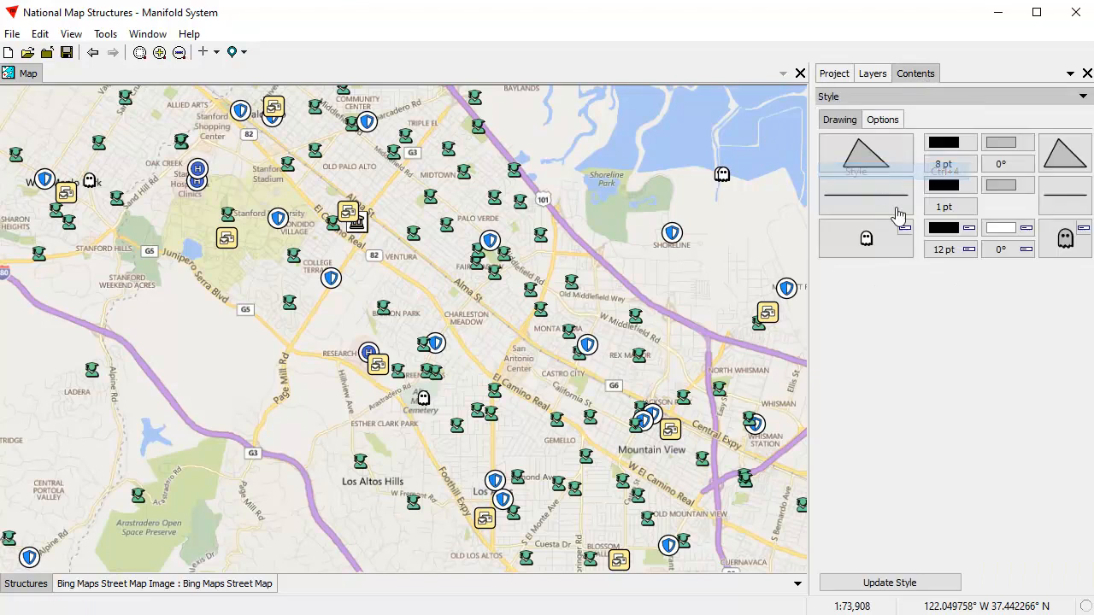
click(891, 251)
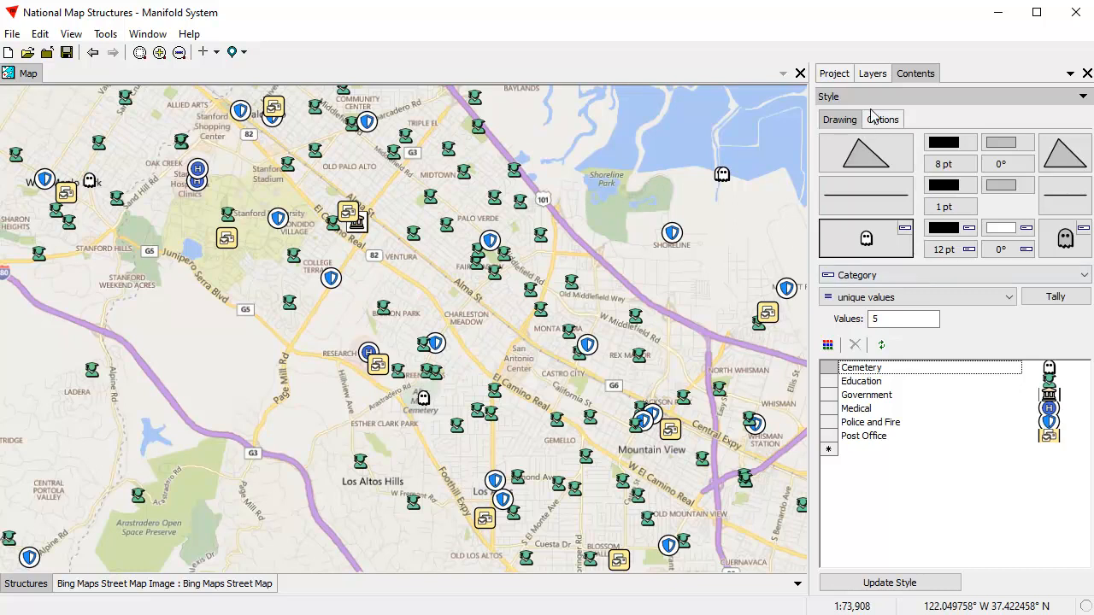
Step: View the existing Layout component from the project, and close it again
click(835, 75)
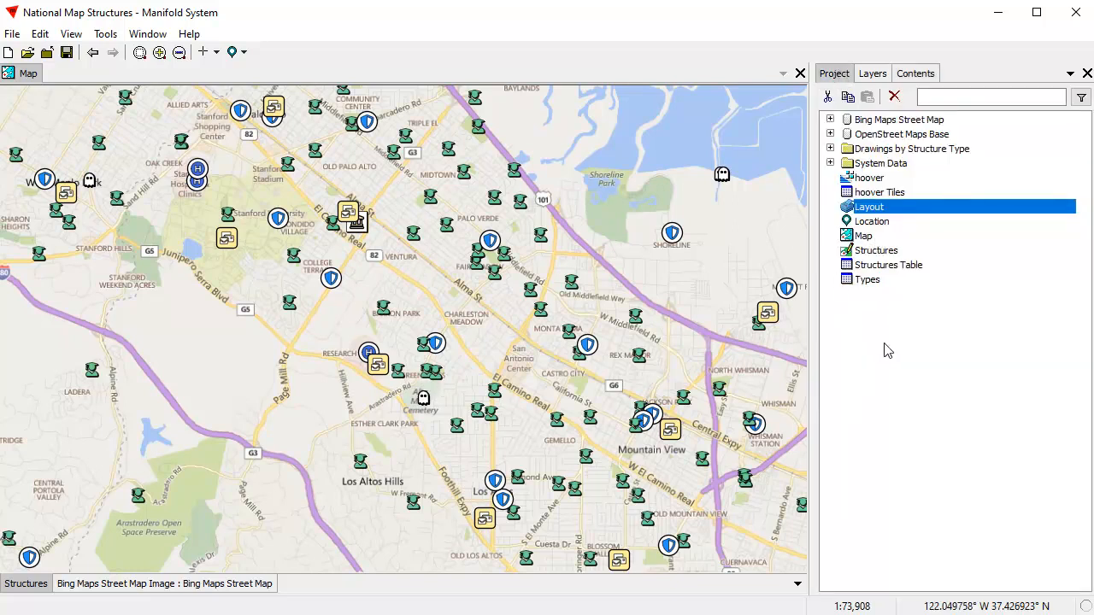
double_click(891, 213)
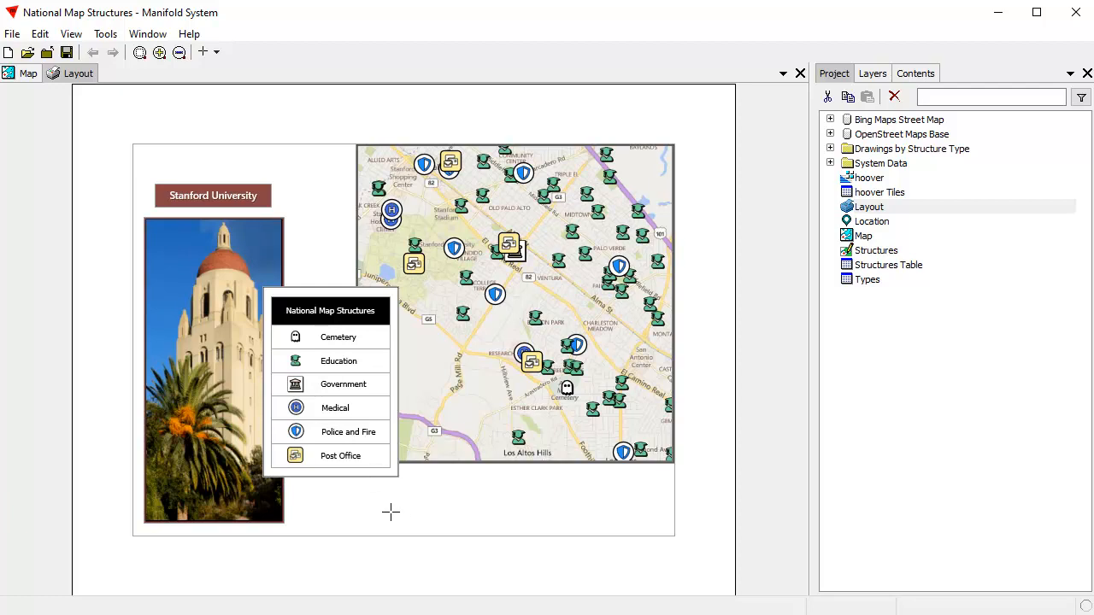
click(800, 73)
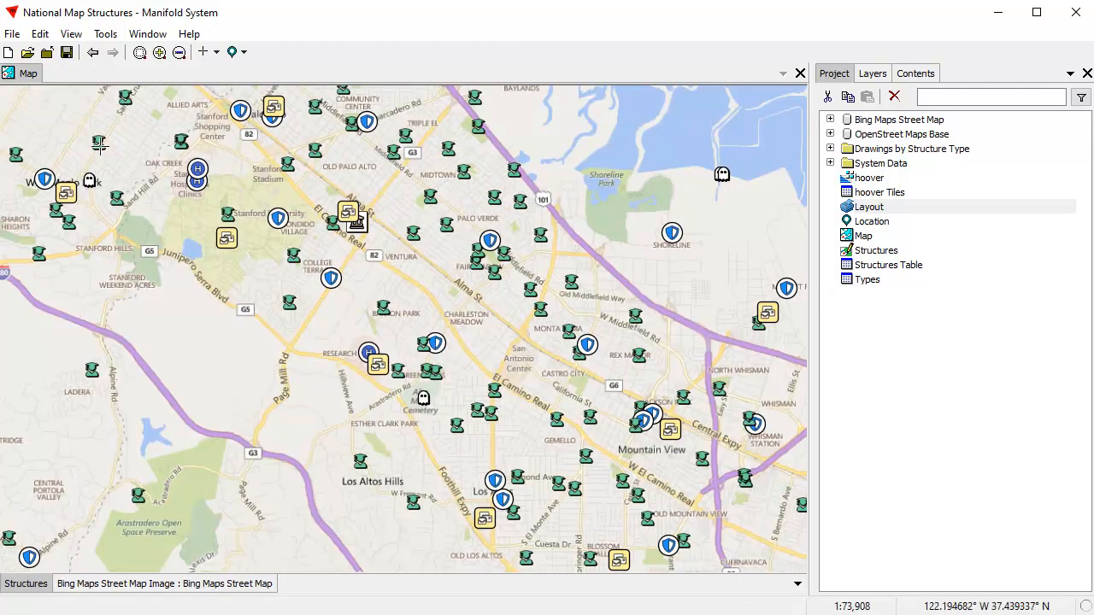
Step: Generate a print preview of the map, save it as a new layout, and close the preview
click(11, 35)
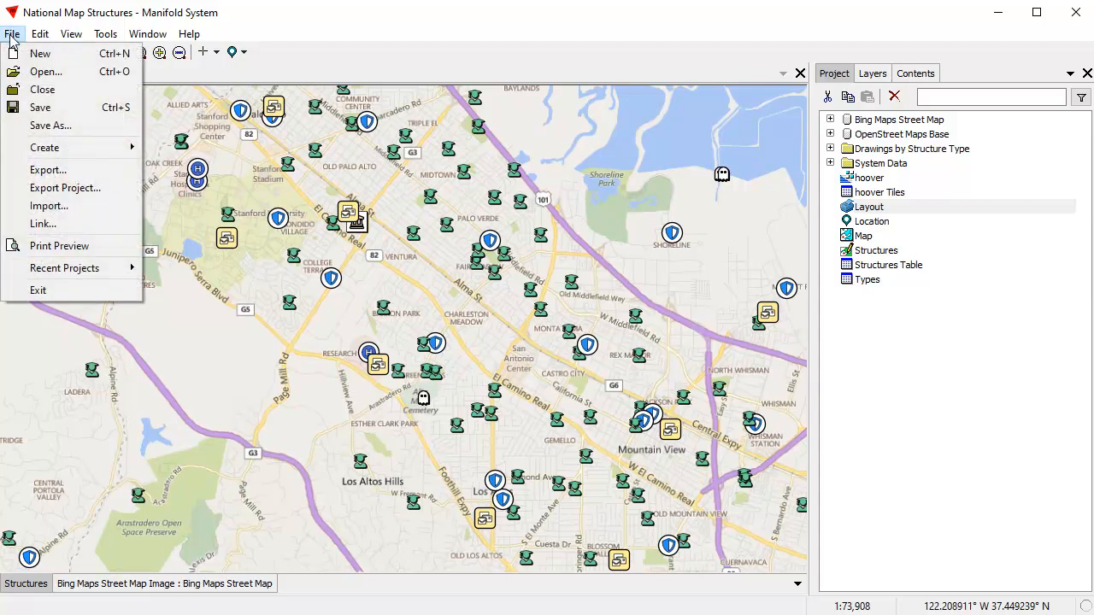
click(77, 247)
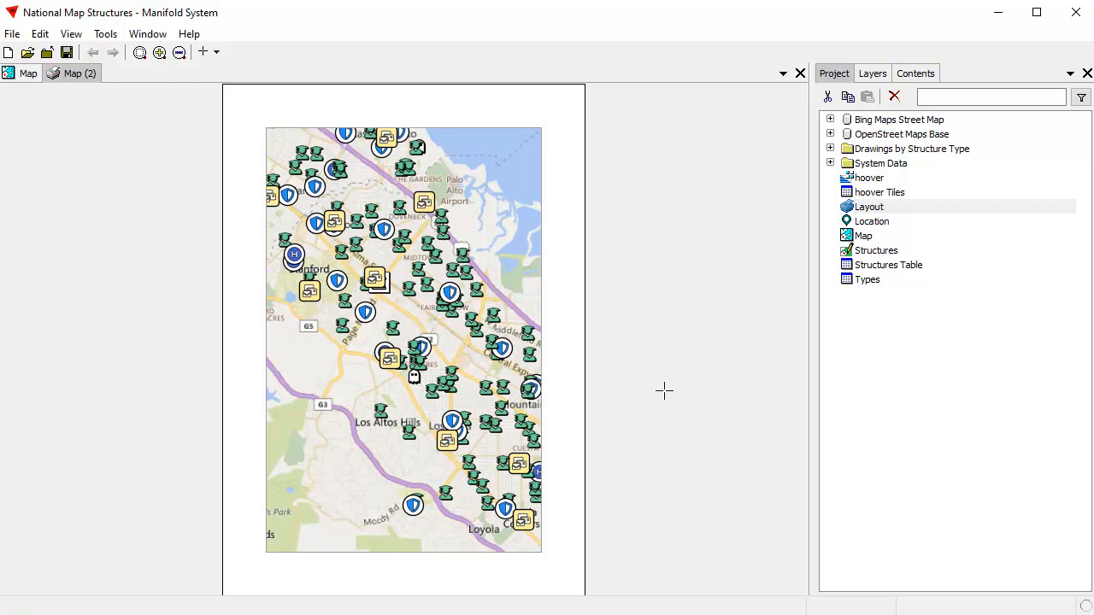
click(39, 34)
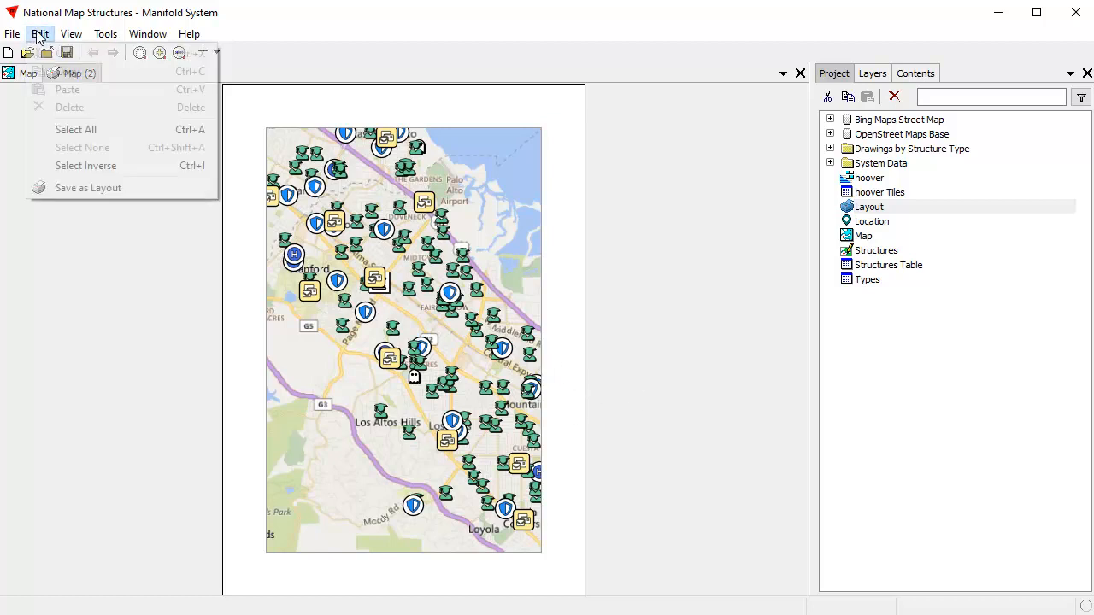
click(107, 188)
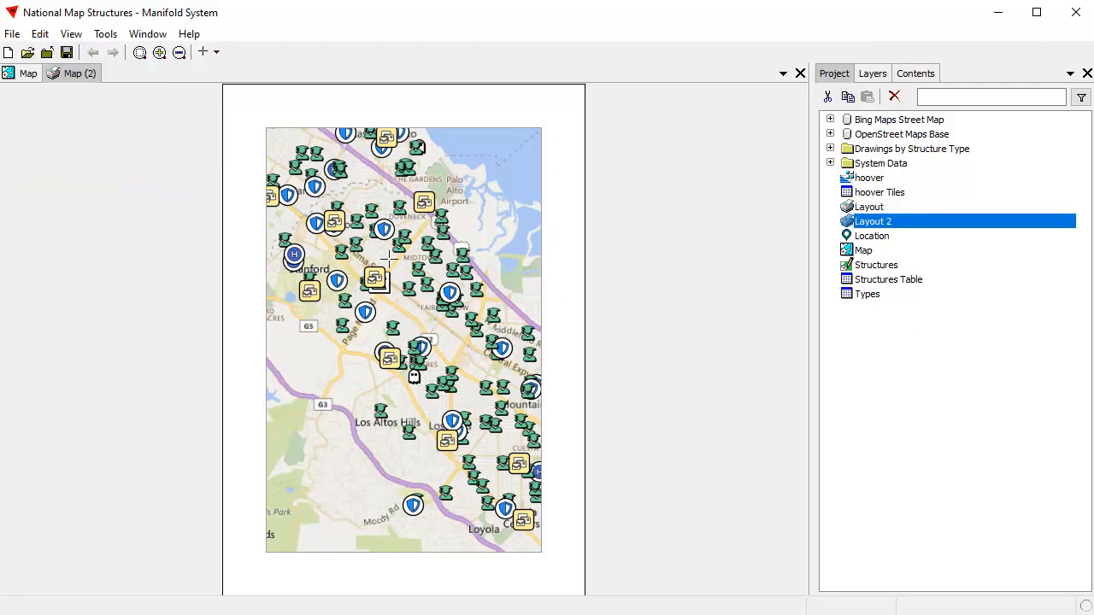
click(800, 73)
Step: Open Layout 2 and set its page orientation to Landscape
double_click(887, 221)
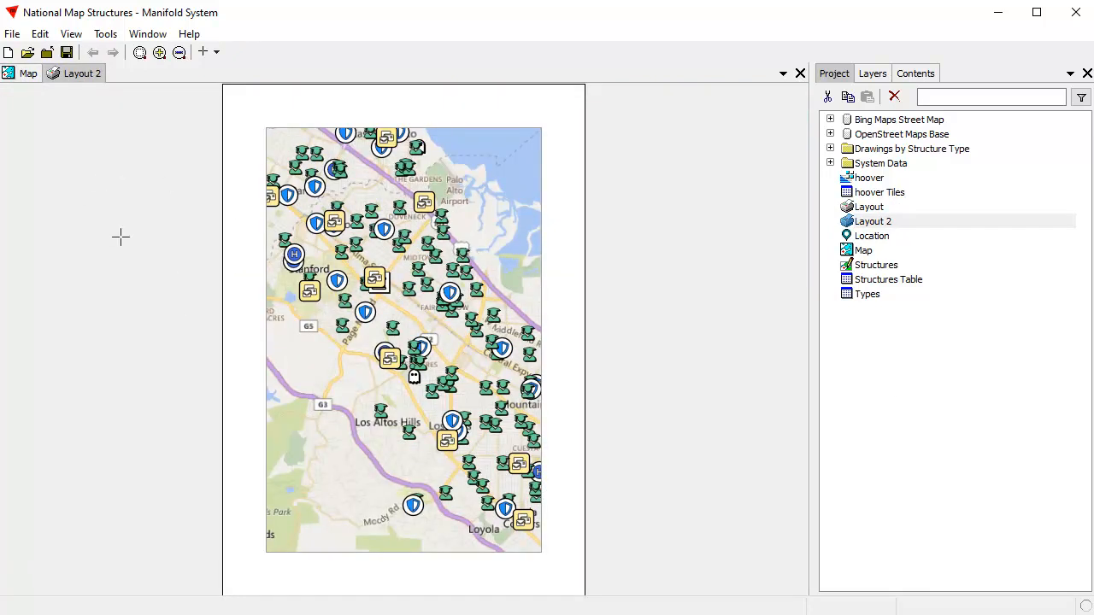
click(12, 33)
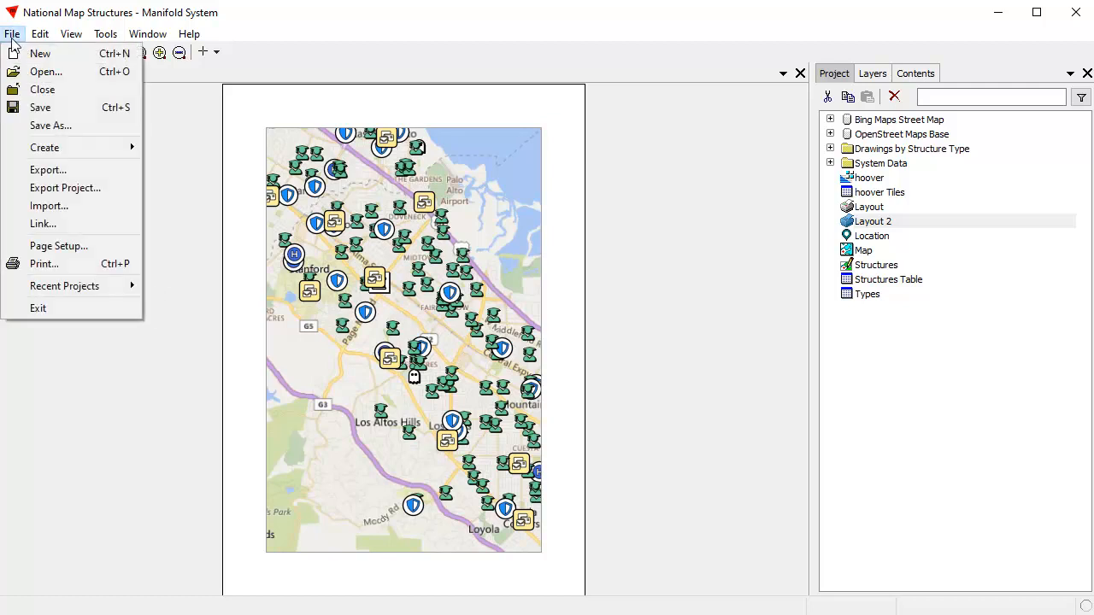
click(69, 247)
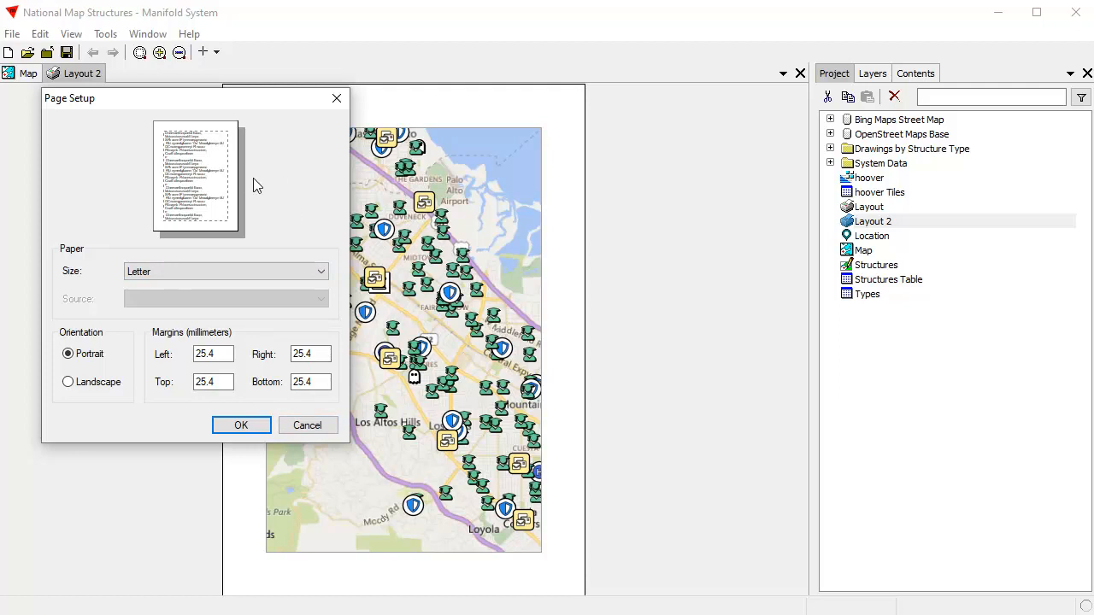
click(73, 389)
click(240, 426)
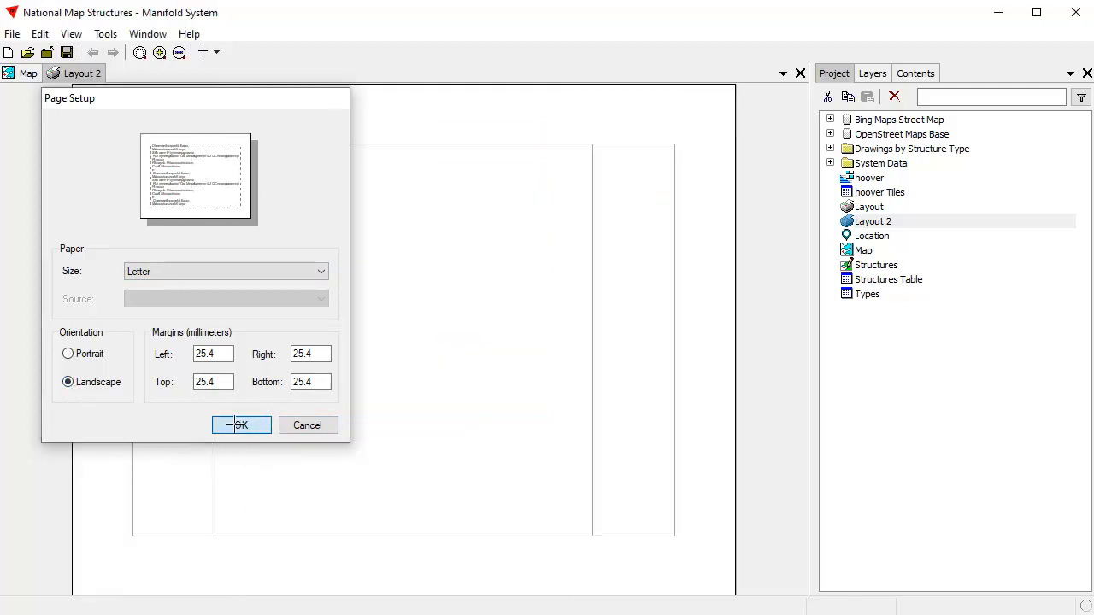
Step: Shrink the map frame and place it just inside the margins in the upper-right part of the page
click(429, 393)
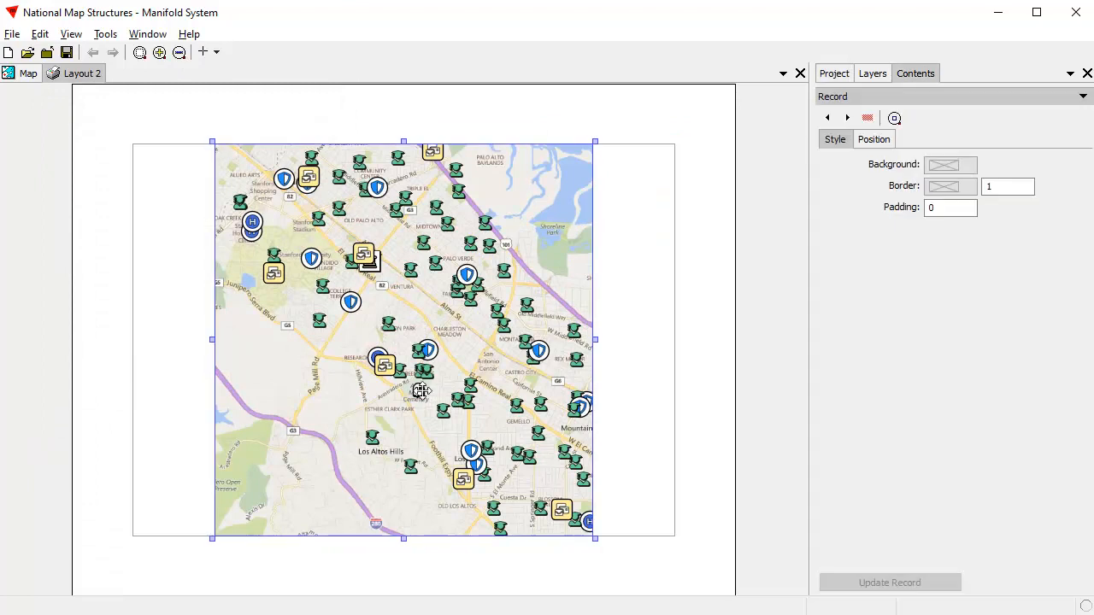
drag(412, 374, 494, 374)
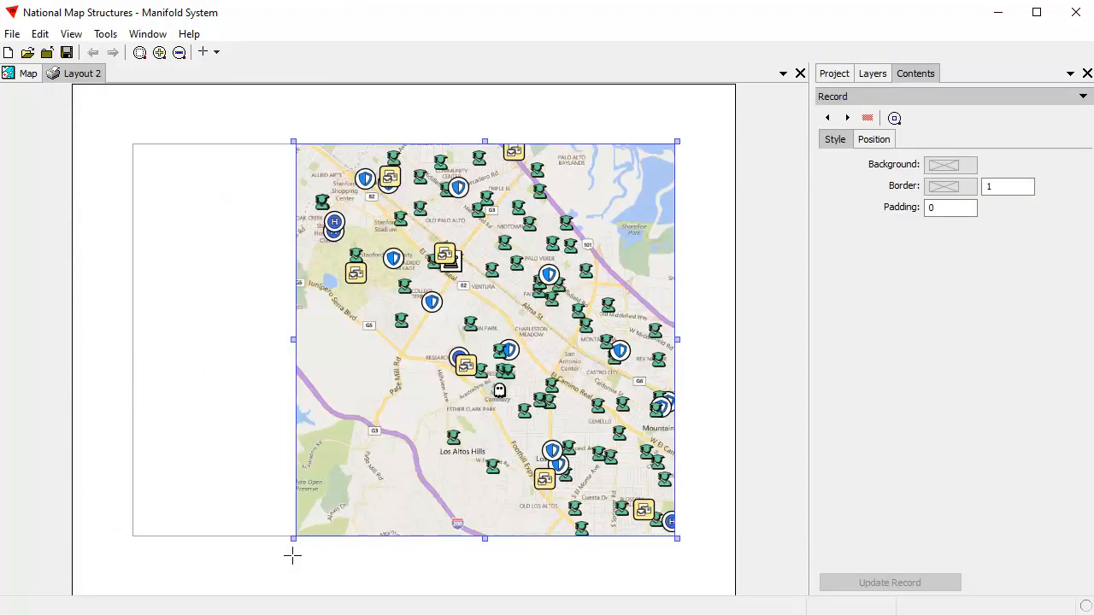
drag(294, 538, 358, 457)
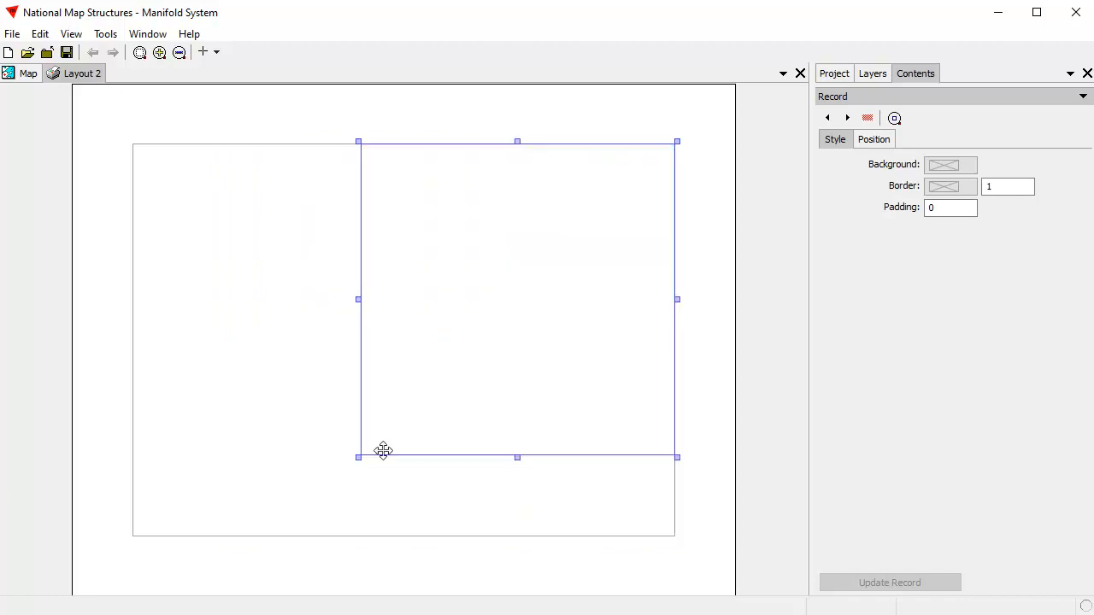
drag(677, 142, 622, 201)
drag(466, 350, 504, 319)
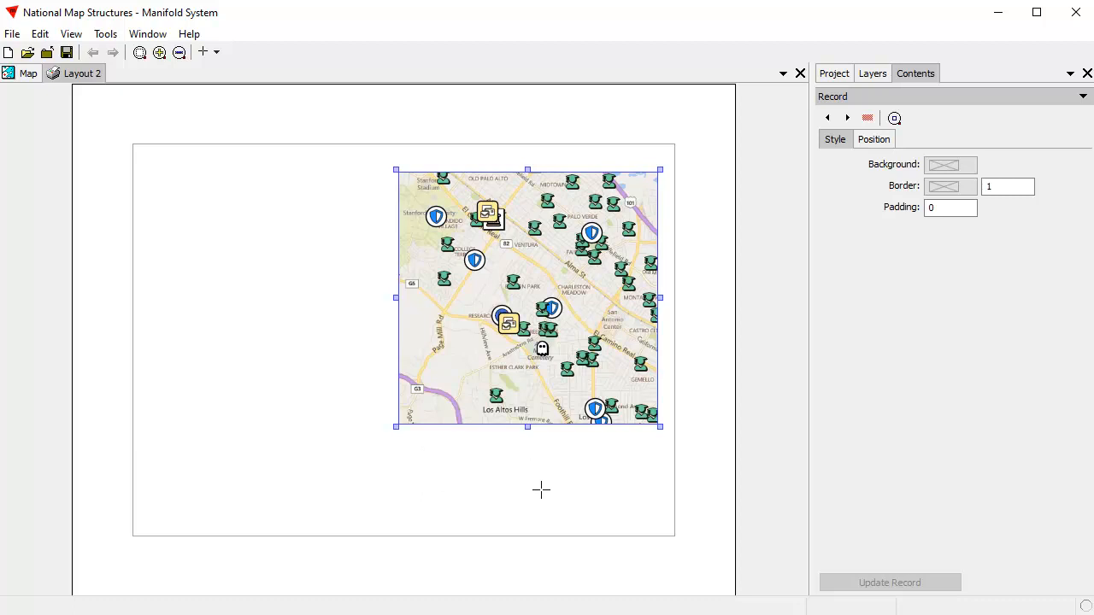
Step: Give the map frame a black border of width 2 and a padding of 4
click(952, 188)
click(898, 229)
click(998, 186)
text(2)
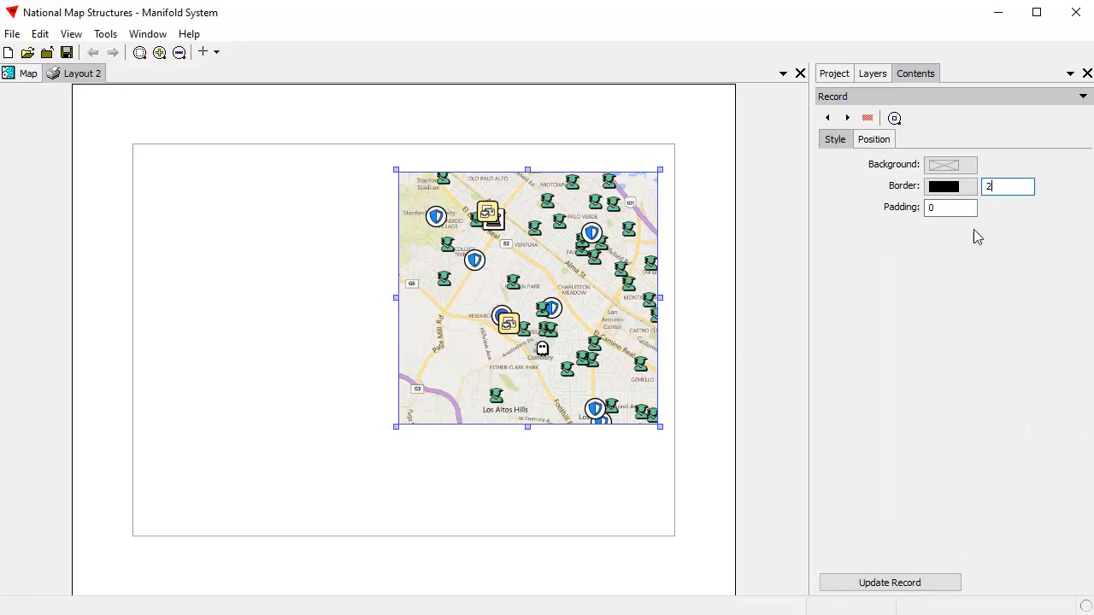
click(929, 207)
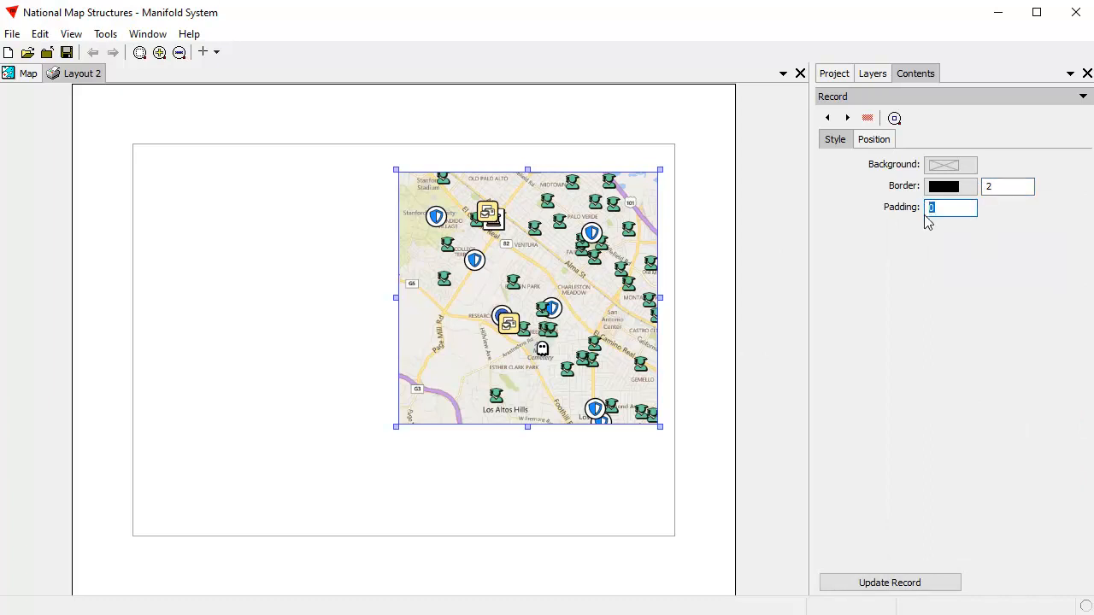
text(4)
click(932, 584)
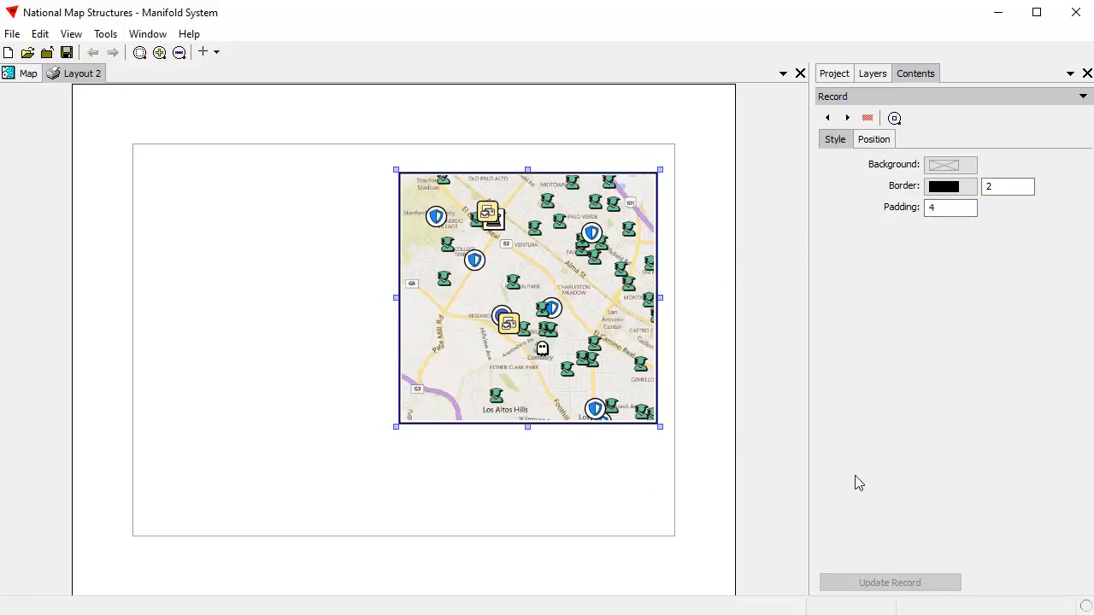
click(667, 518)
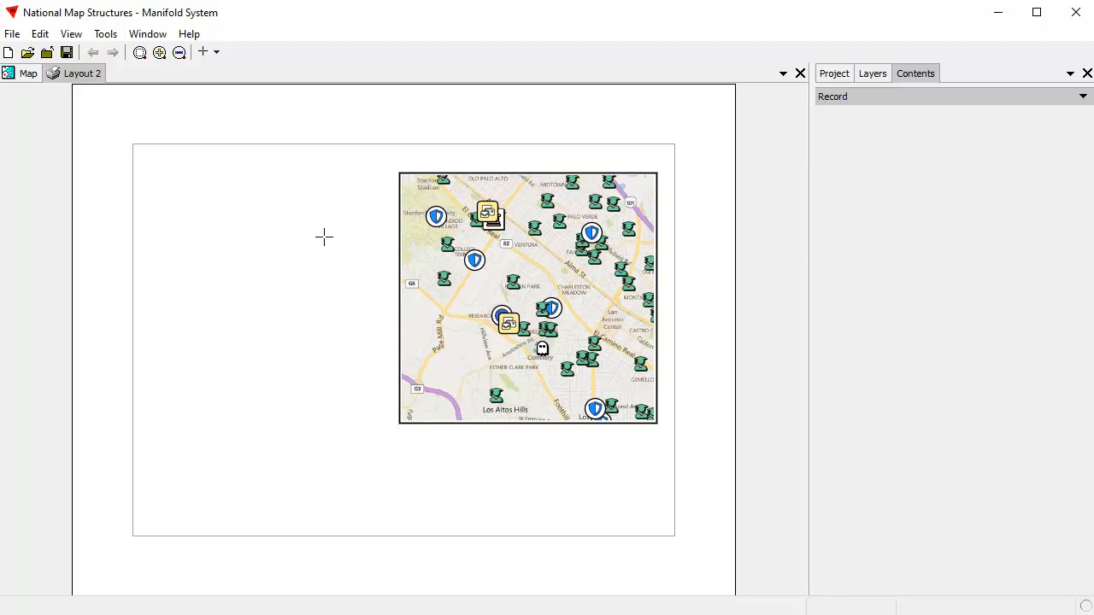
Step: Create a legend captioned "National Map Structures" for the map, excluding the Bing Maps Street Map layer
click(216, 53)
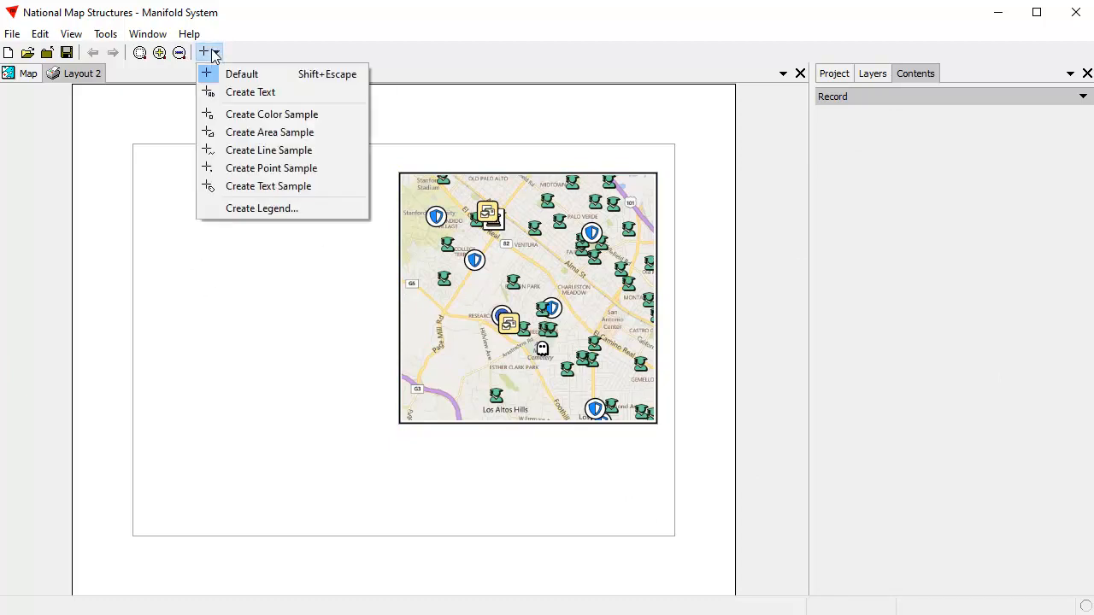
click(304, 208)
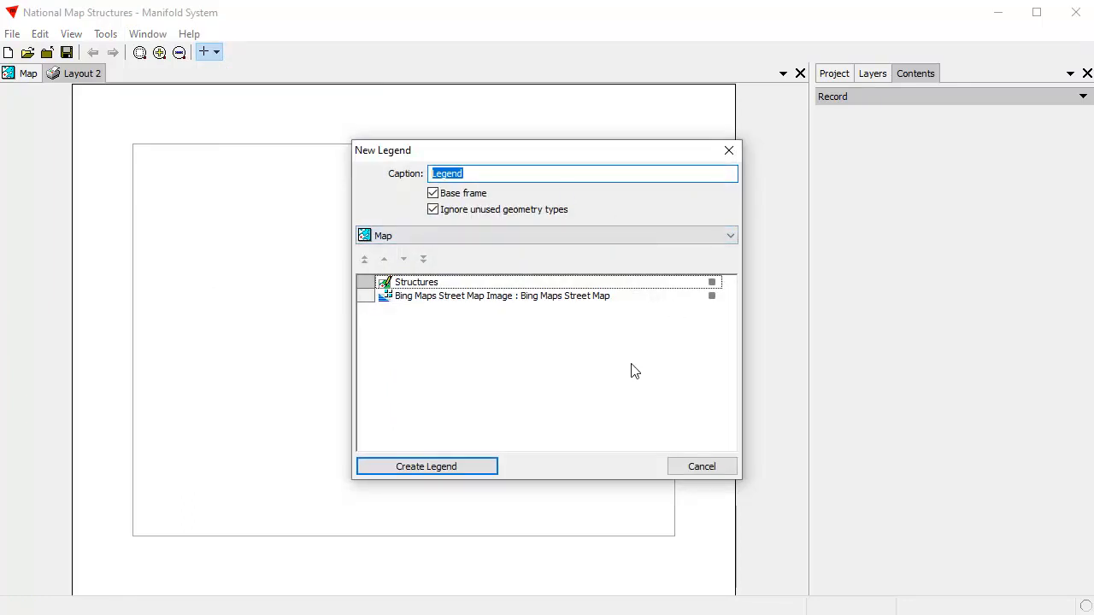
drag(555, 151, 507, 162)
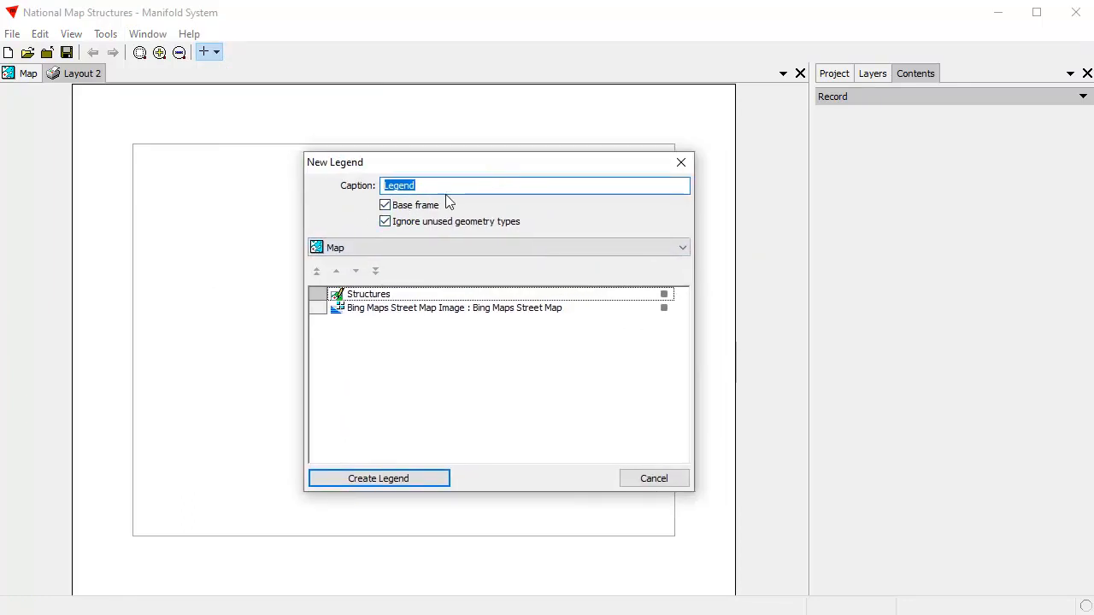
text(National Map Str)
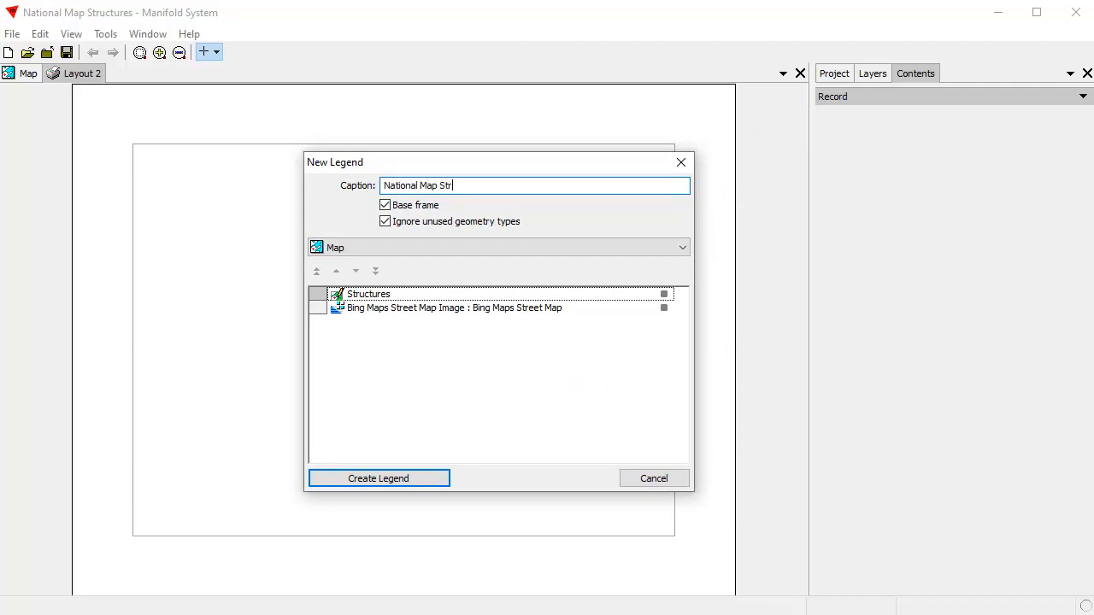
text(uctures)
click(663, 309)
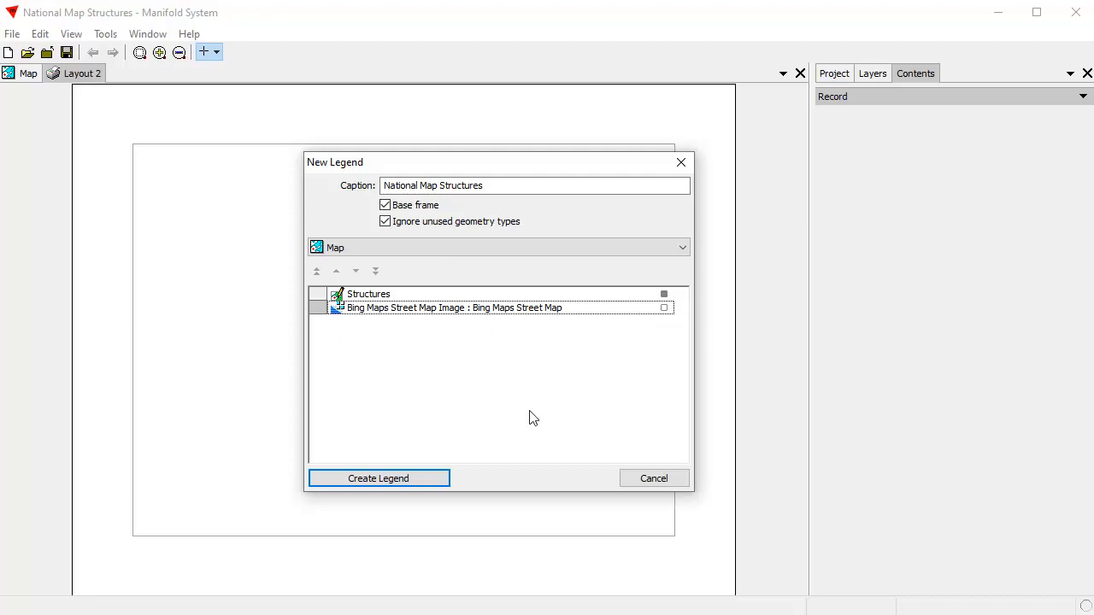
click(430, 481)
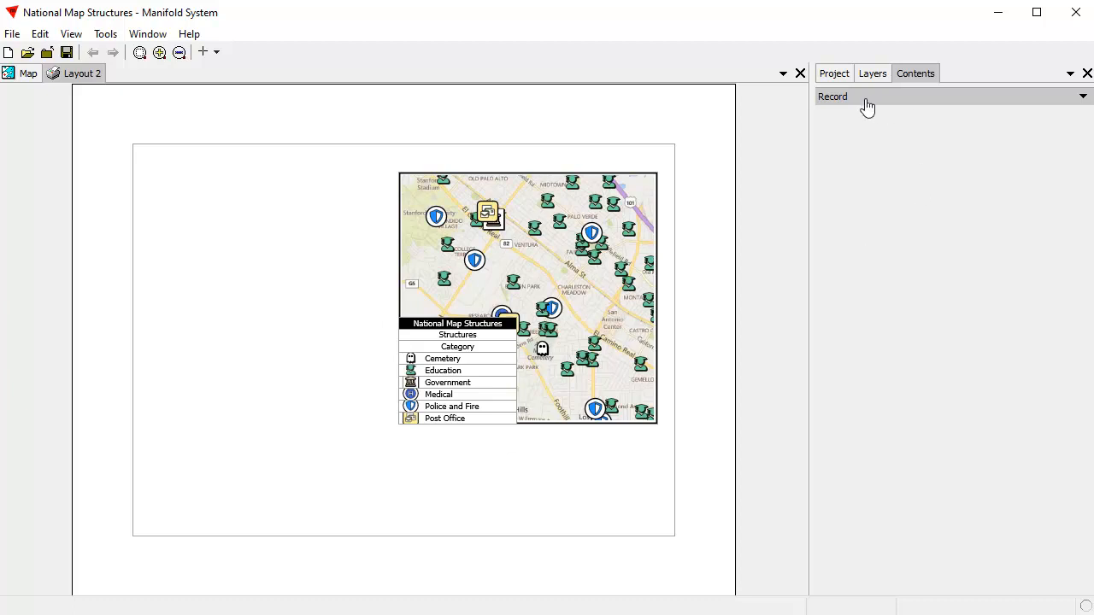
Step: Display the layout's Layers list and undock it as a floating window over the workspace
click(873, 74)
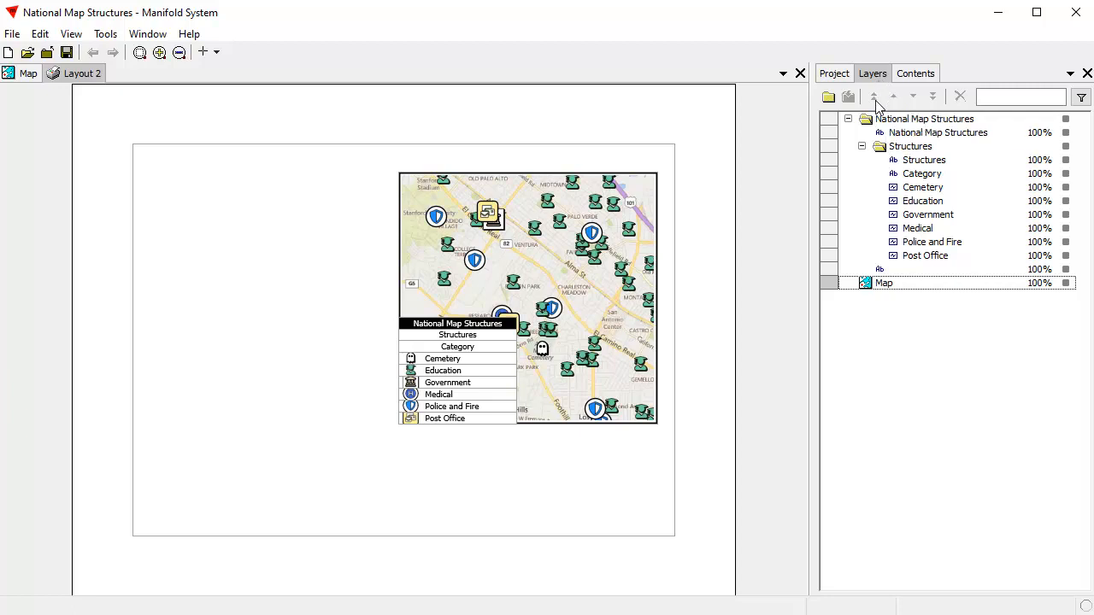
shift+click(875, 76)
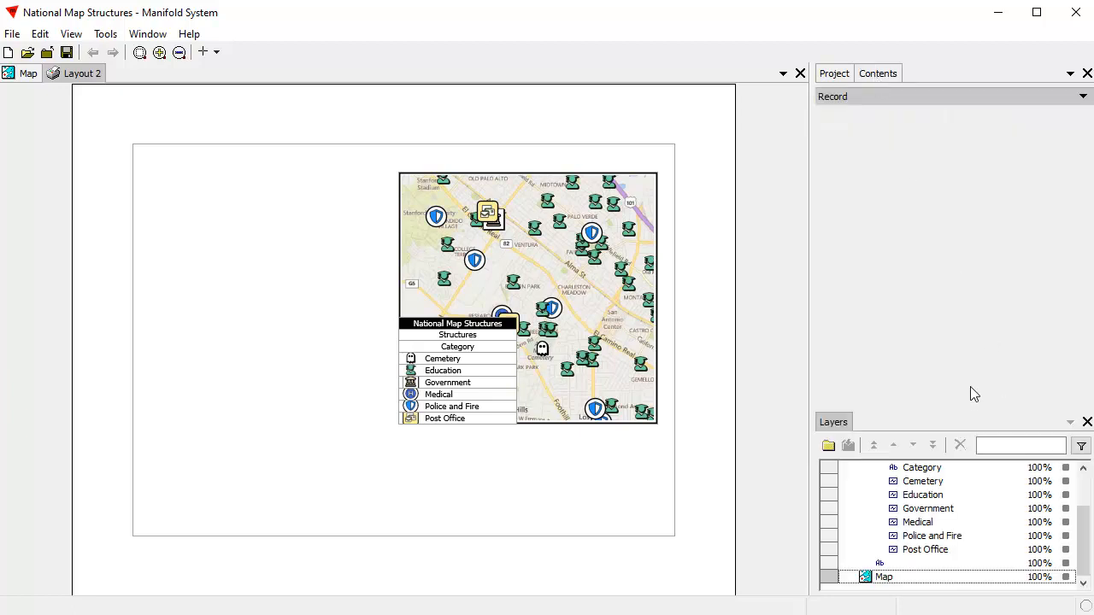
drag(957, 408, 935, 352)
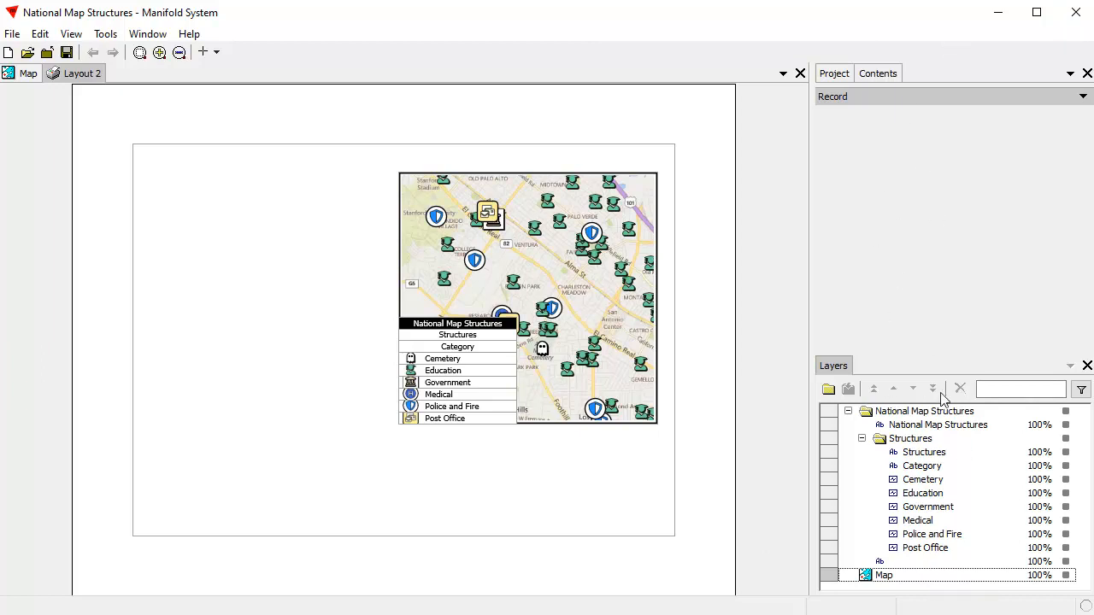
double_click(841, 374)
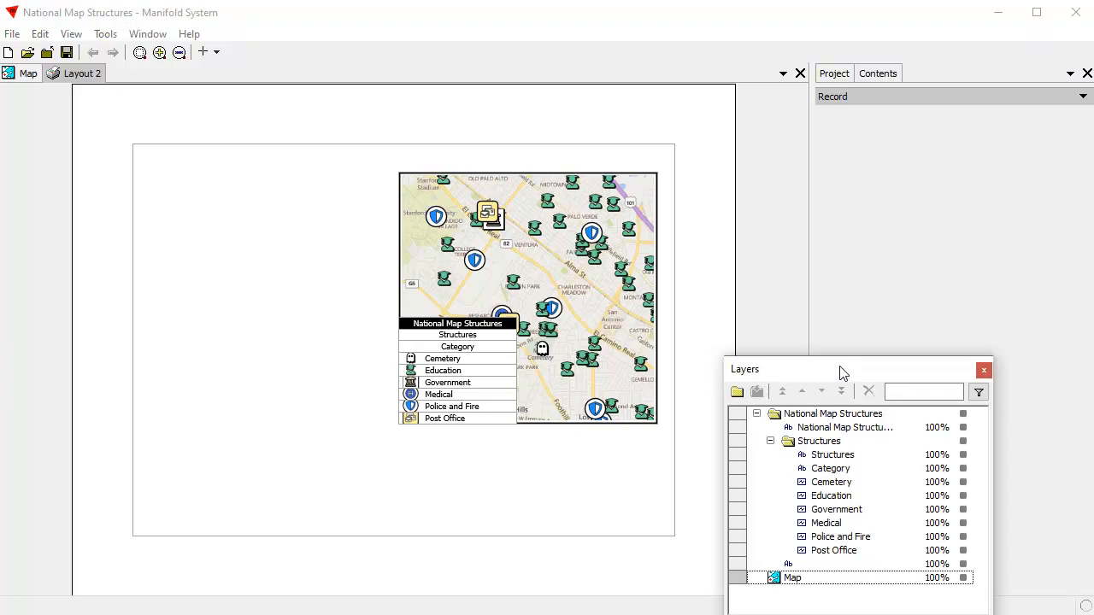
double_click(843, 372)
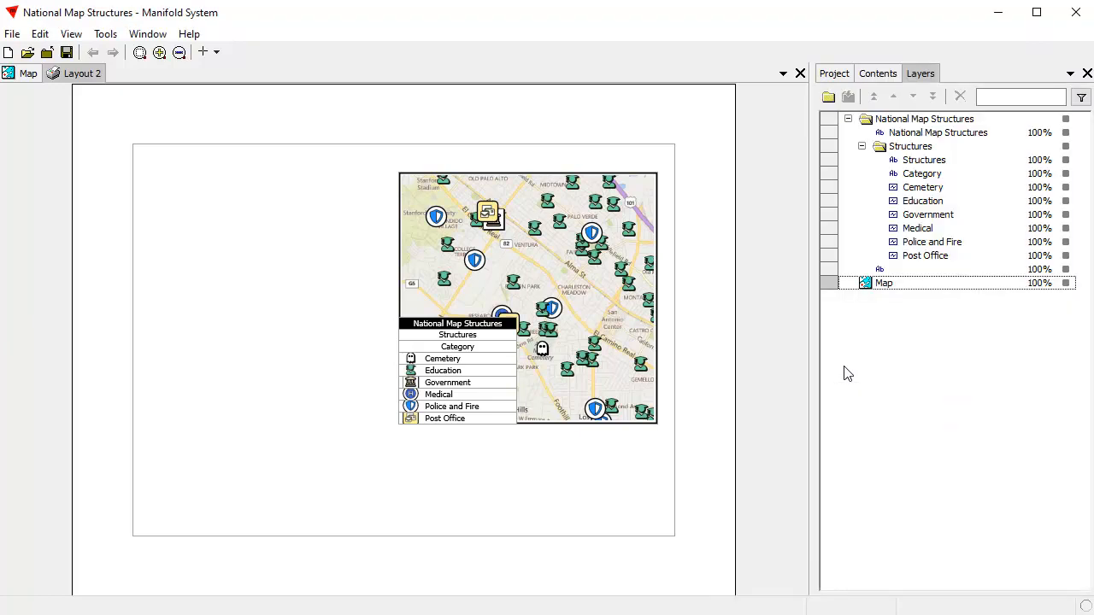
double_click(928, 76)
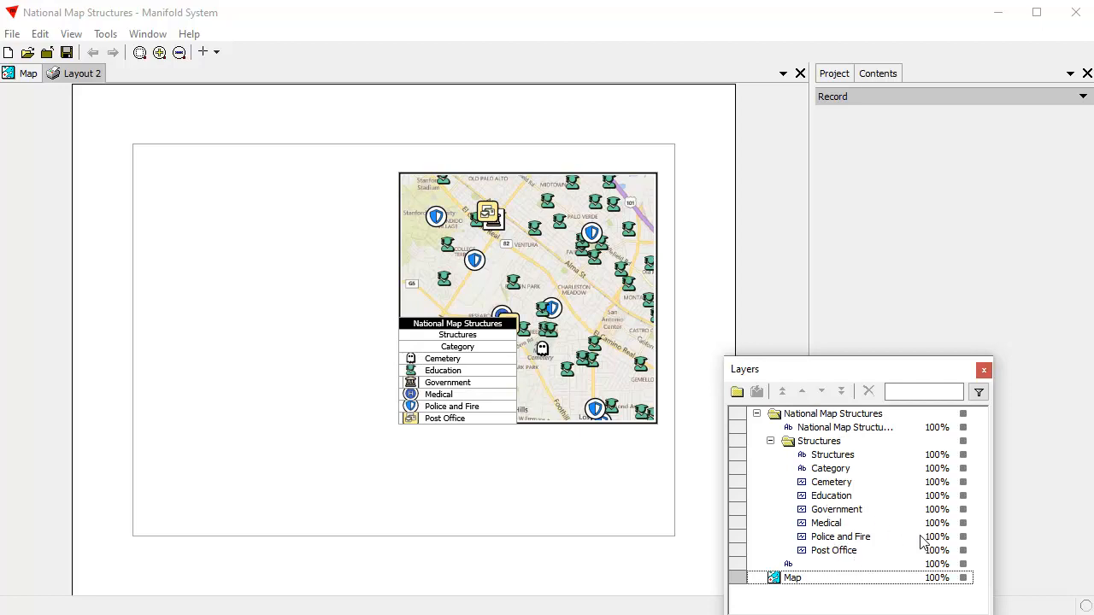
Step: Toggle the selection and the visibility of the entire National Map Structures legend group
click(818, 415)
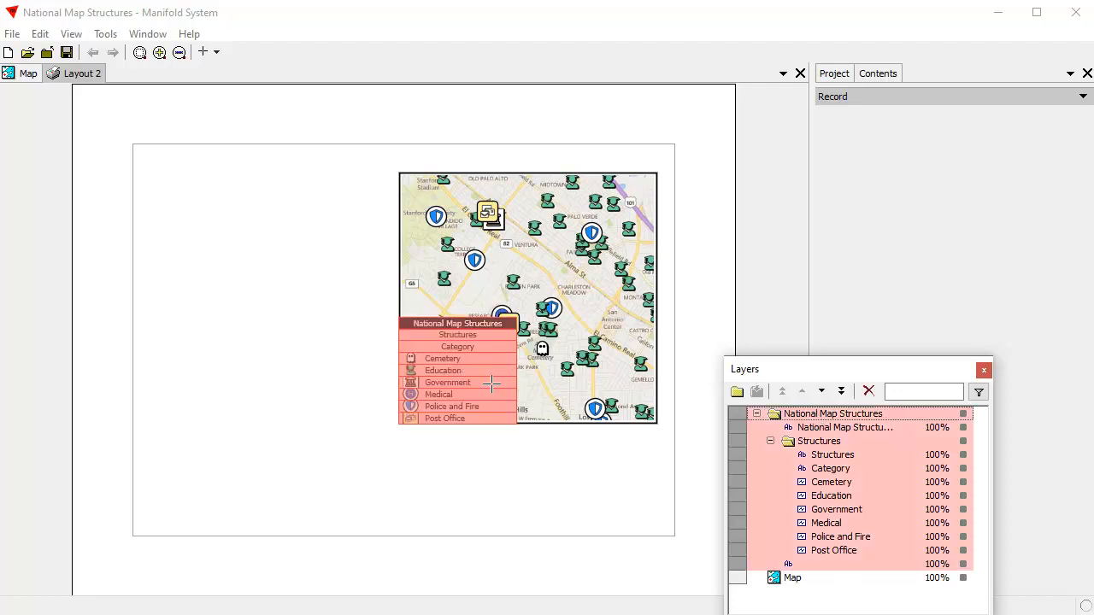
ctrl+click(833, 417)
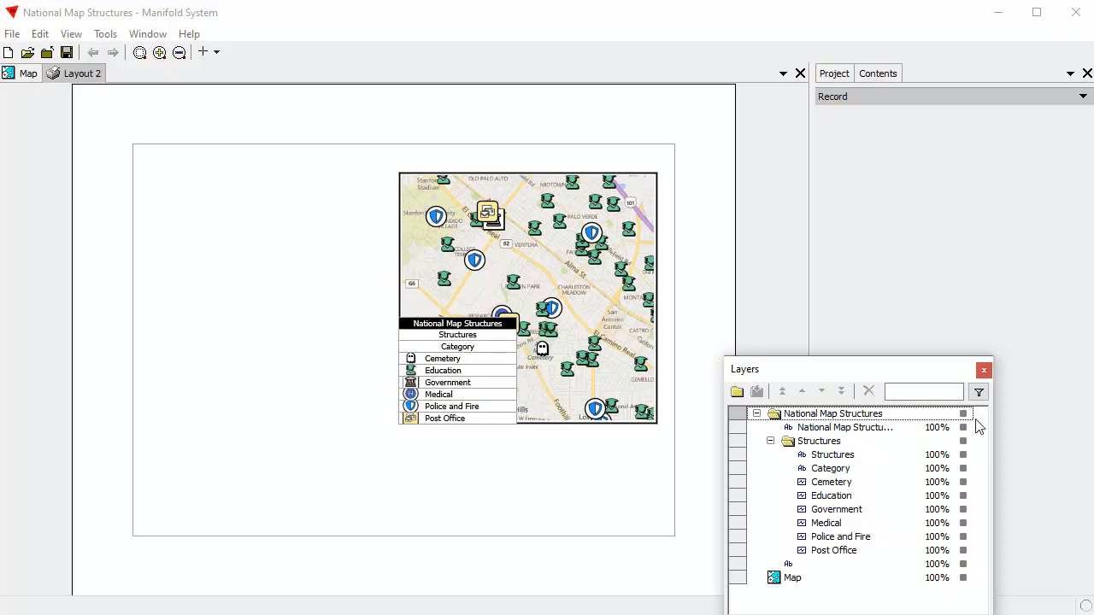
click(963, 414)
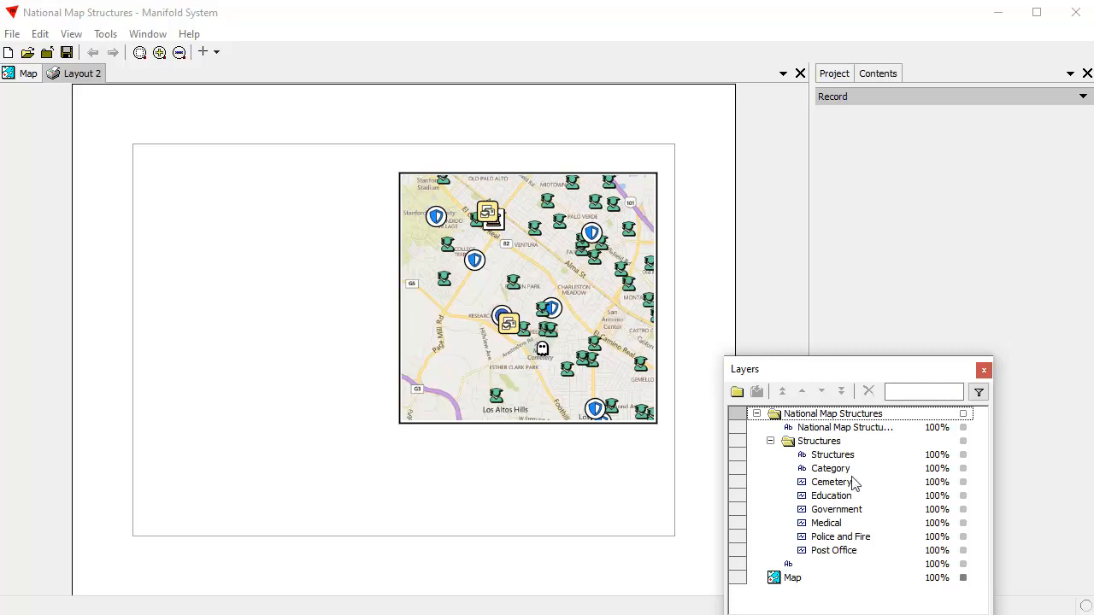
click(963, 414)
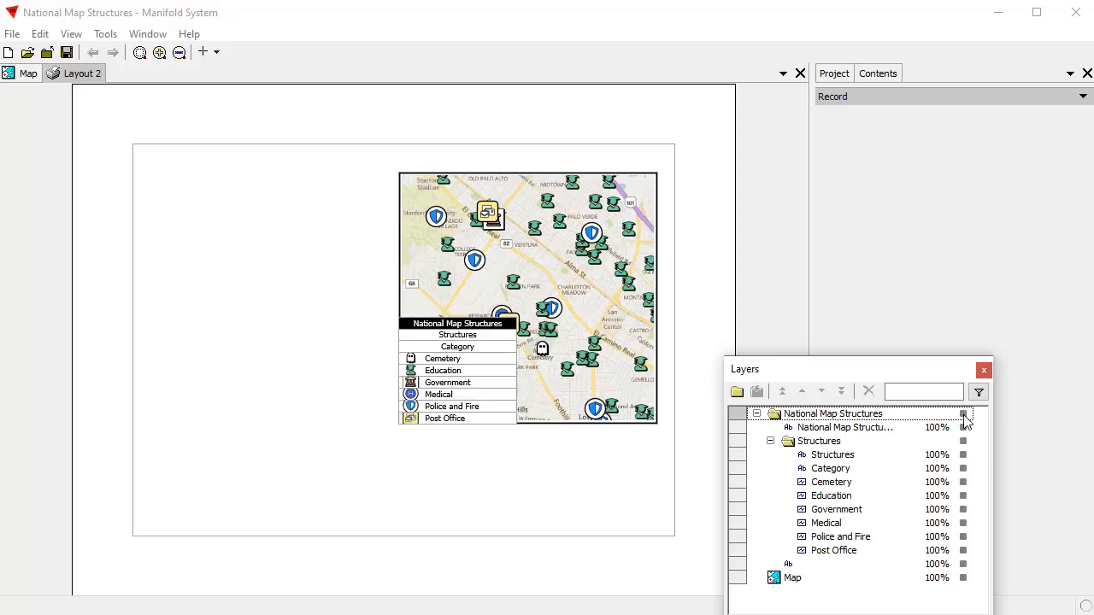
Step: Select the whole National Map Structures legend group, move it off the map into the empty space to its left, and clear the selection
click(831, 416)
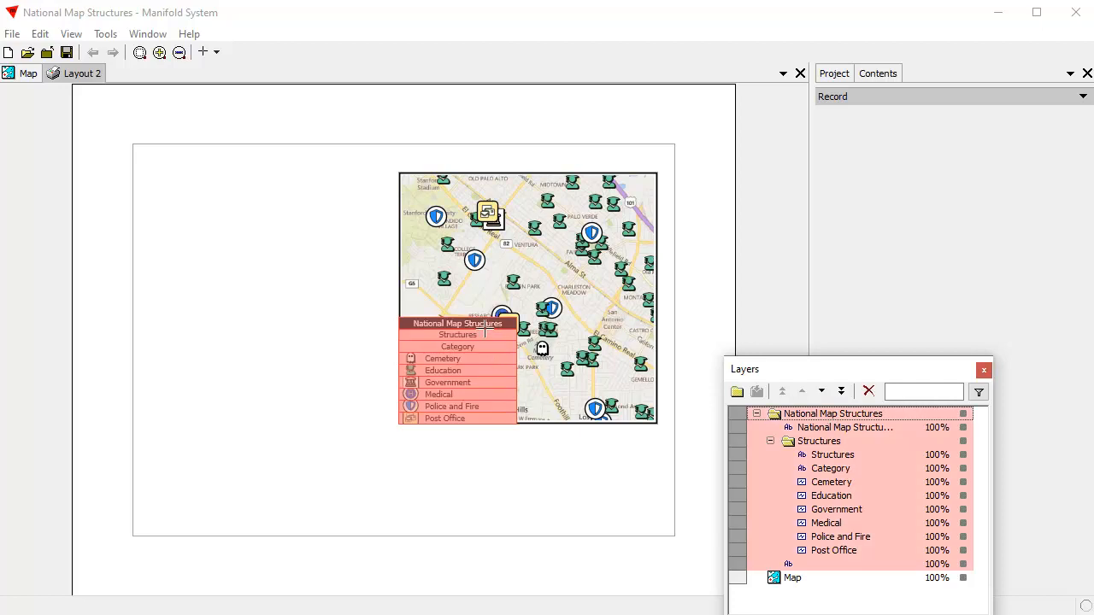
click(460, 419)
drag(460, 418, 267, 401)
drag(462, 419, 302, 440)
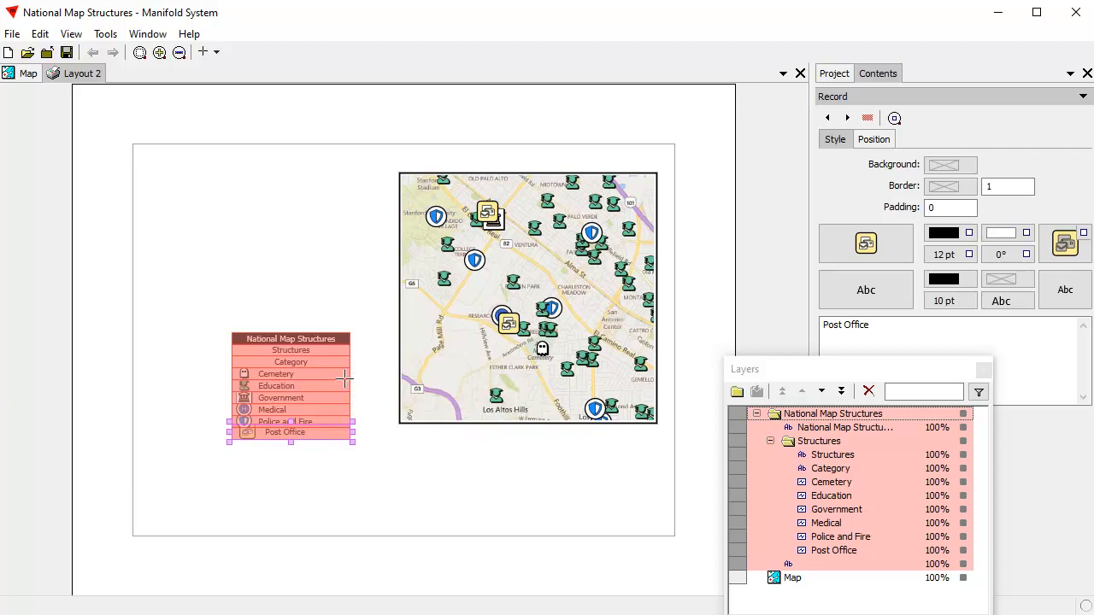
click(317, 479)
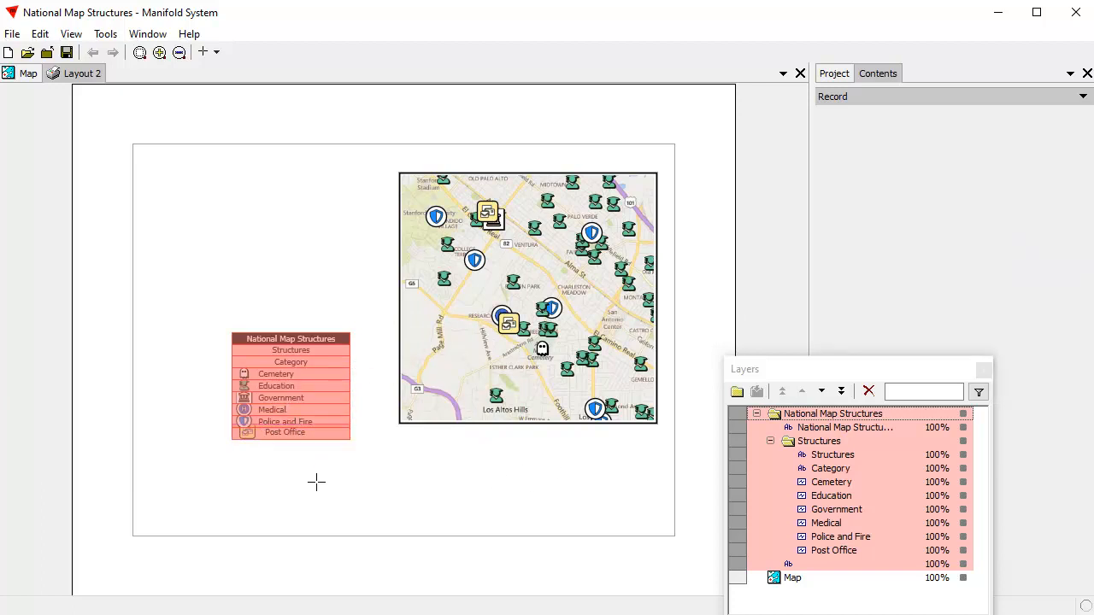
key(ctrl+shift+a)
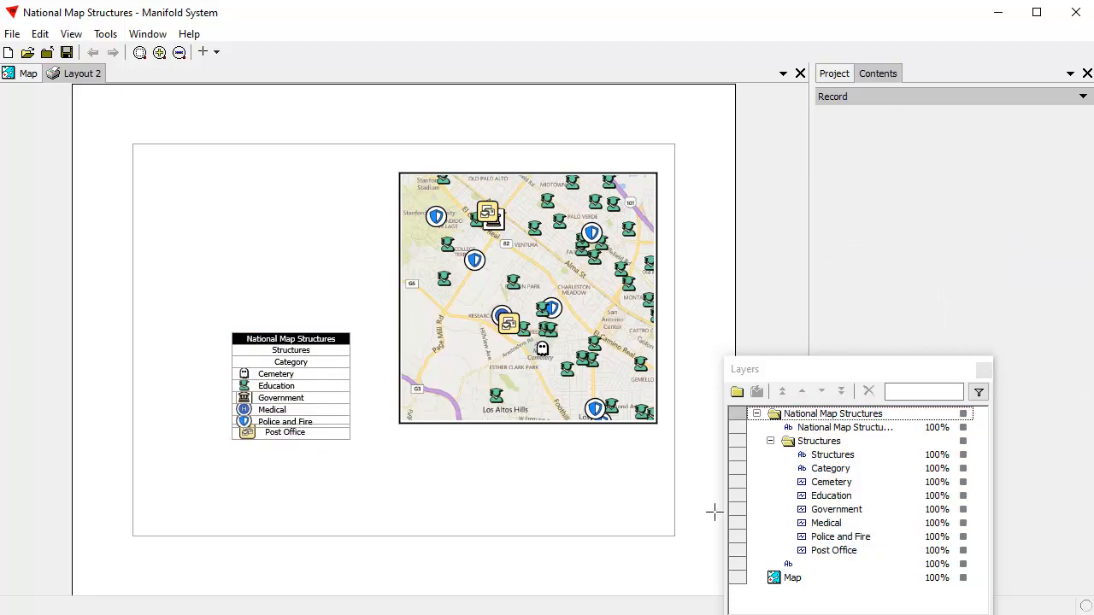
Step: Make the unnamed legend frame active and enlarge it outward well beyond the legend entries, filling most of the space left of the map
click(808, 565)
right_click(810, 565)
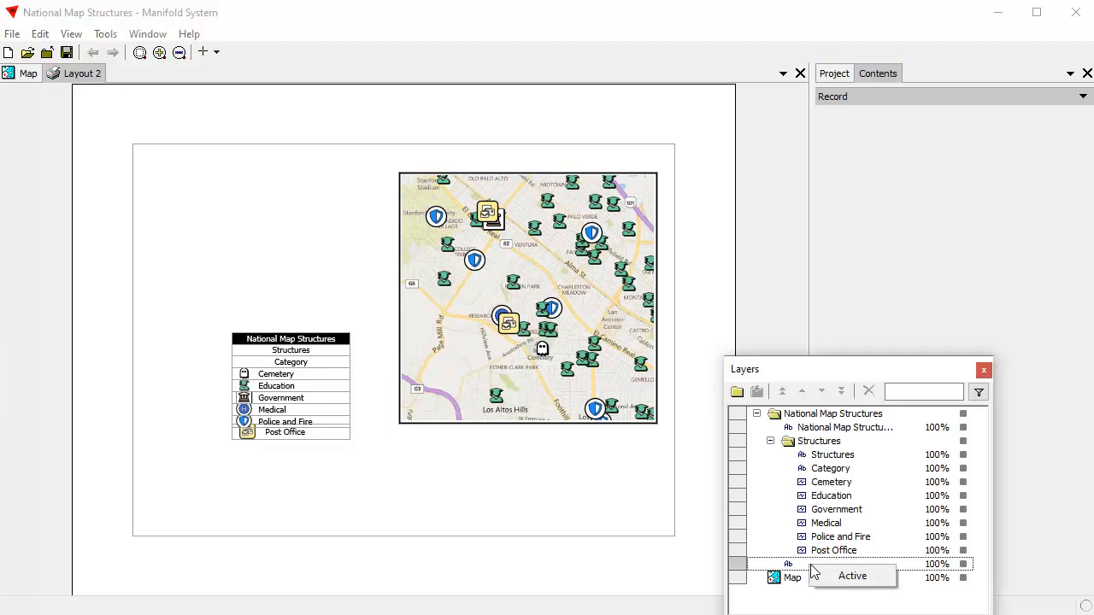
click(852, 577)
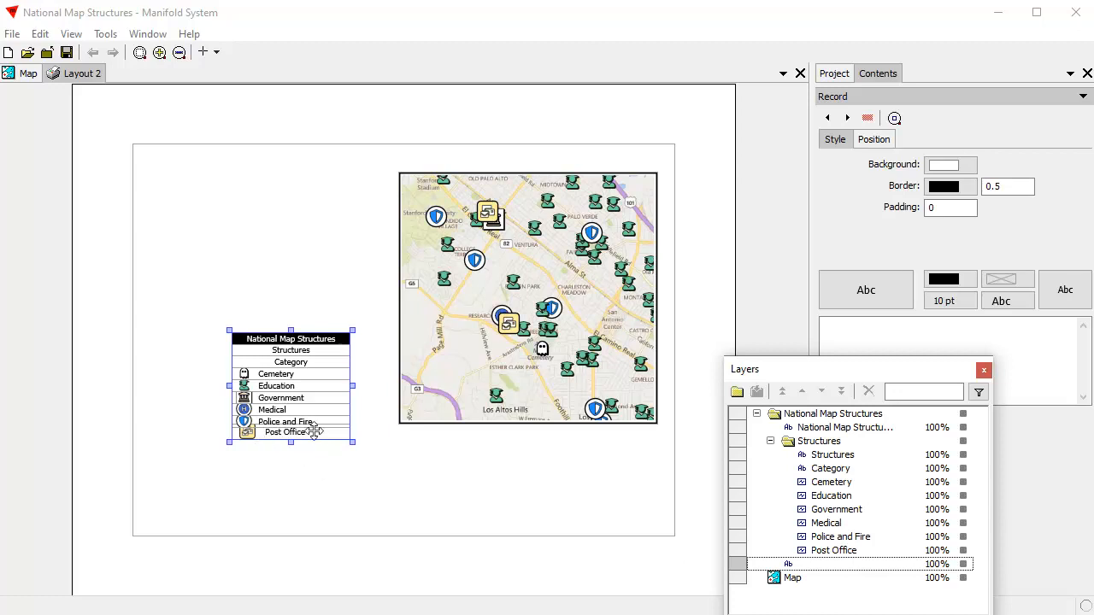
drag(350, 442, 380, 513)
drag(224, 331, 149, 218)
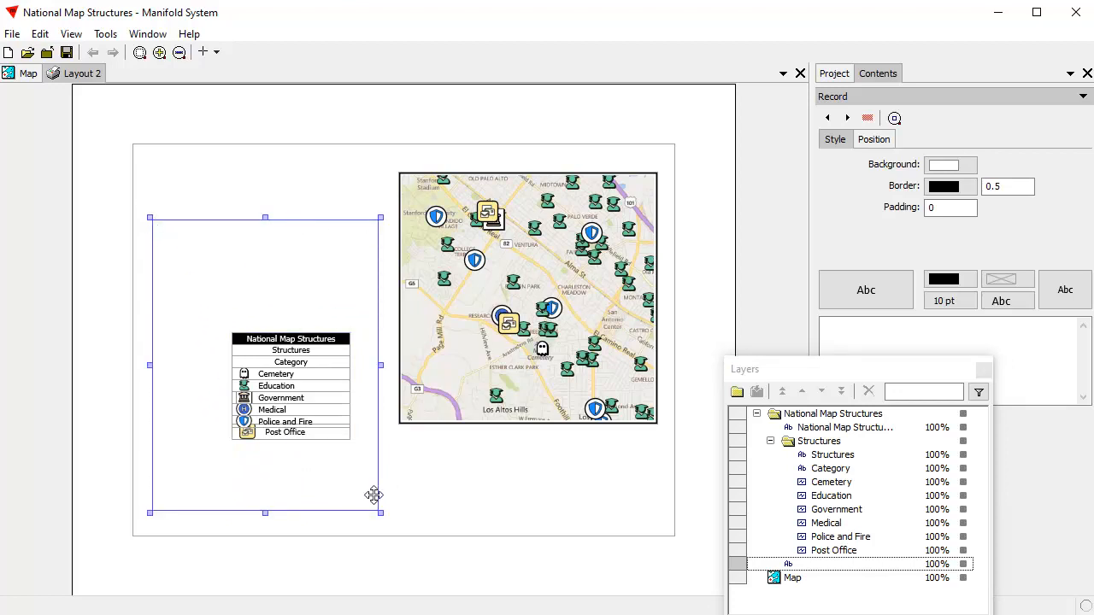
click(422, 494)
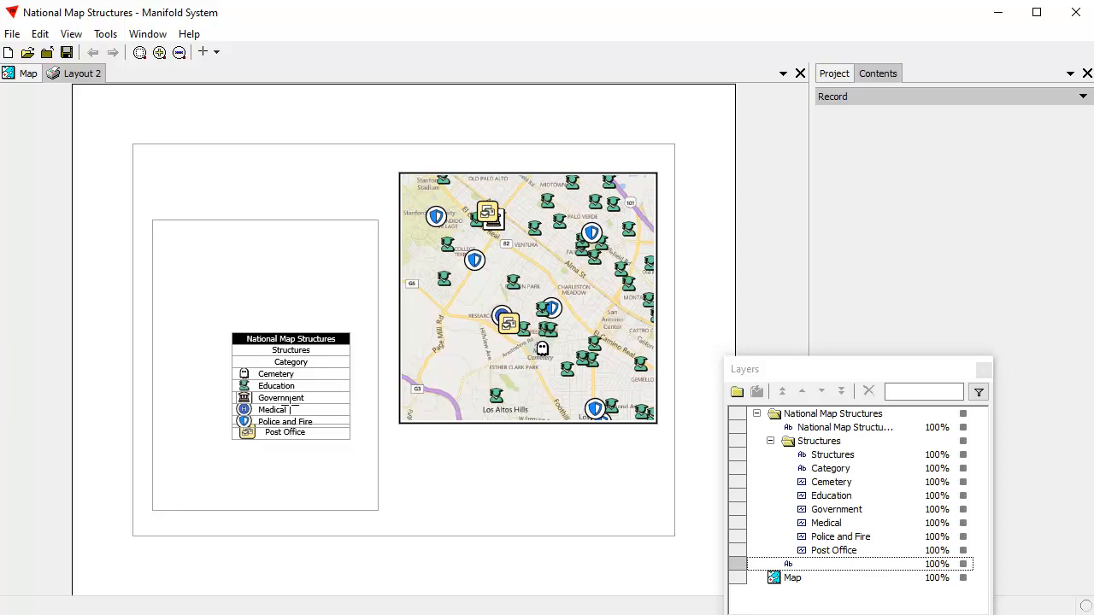
Step: Try to box-select the legend entries inside the enlarged frame, and hide the unnamed legend frame layer
scroll(279, 395, up, 3)
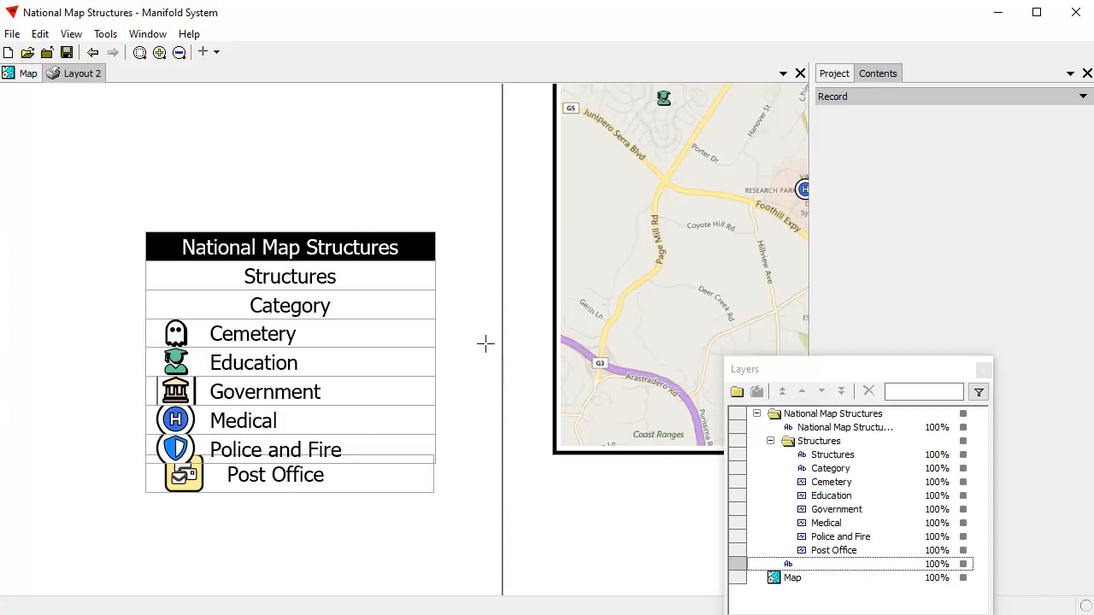
drag(258, 363, 410, 369)
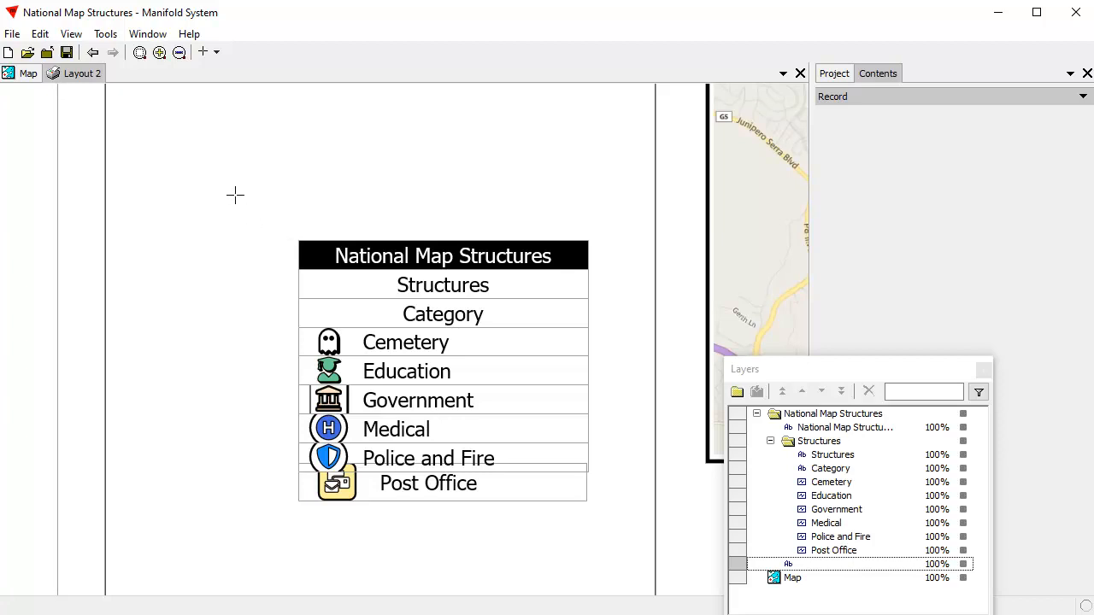
drag(235, 190, 511, 544)
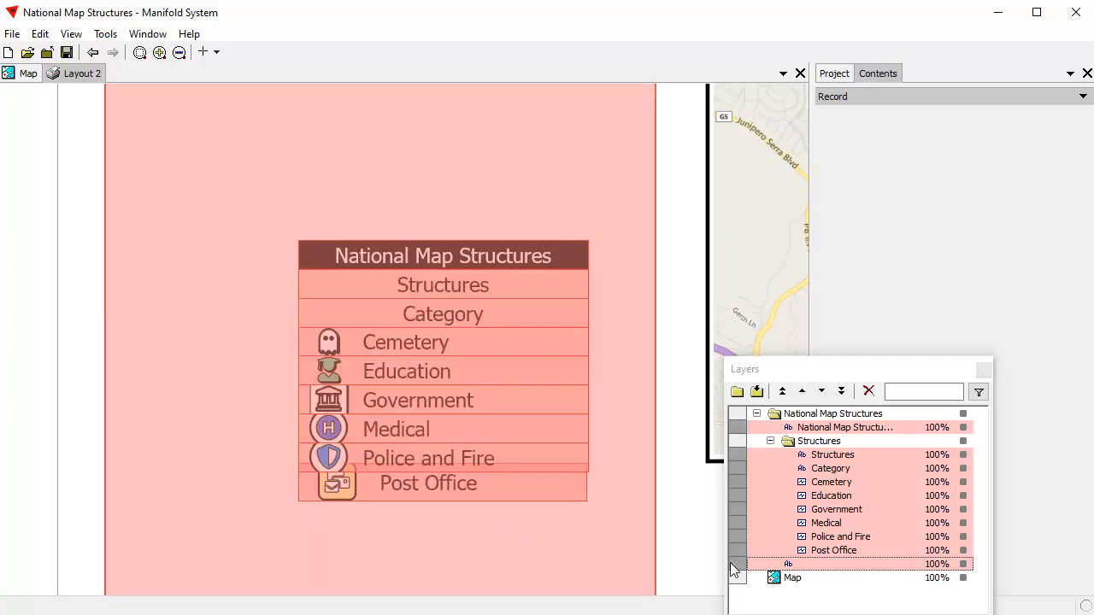
click(542, 569)
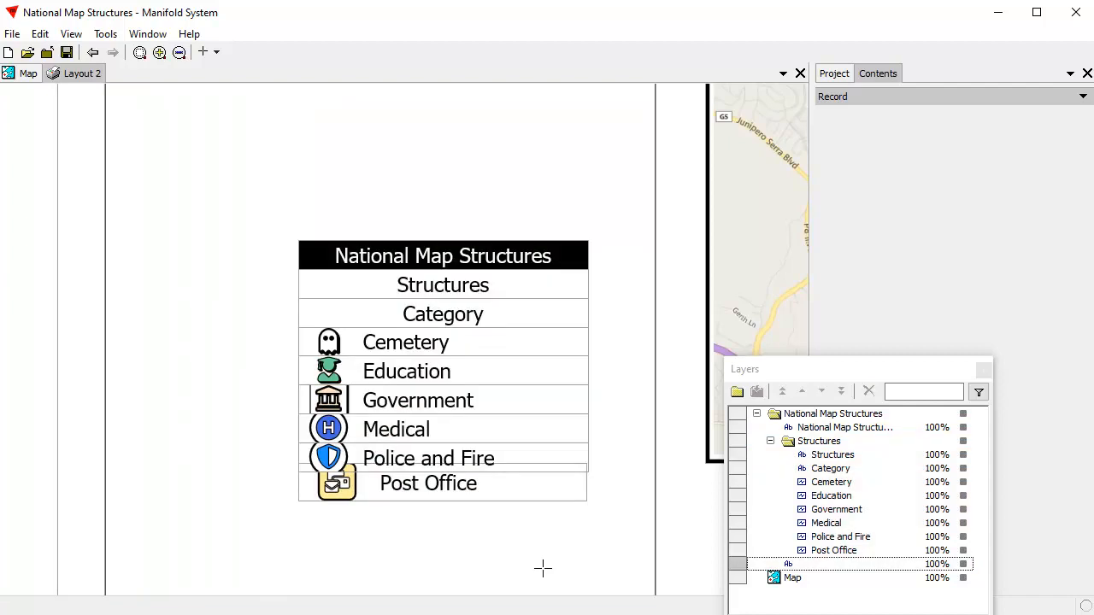
click(964, 564)
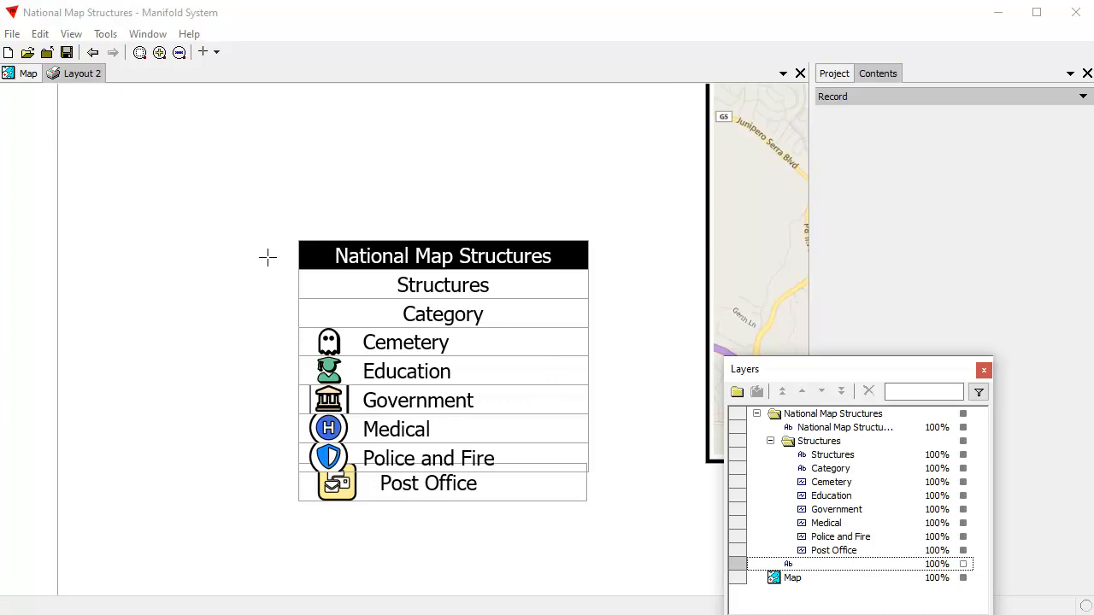
Step: Box-select all legend entries and move them together slightly up and to the left
drag(267, 229, 518, 563)
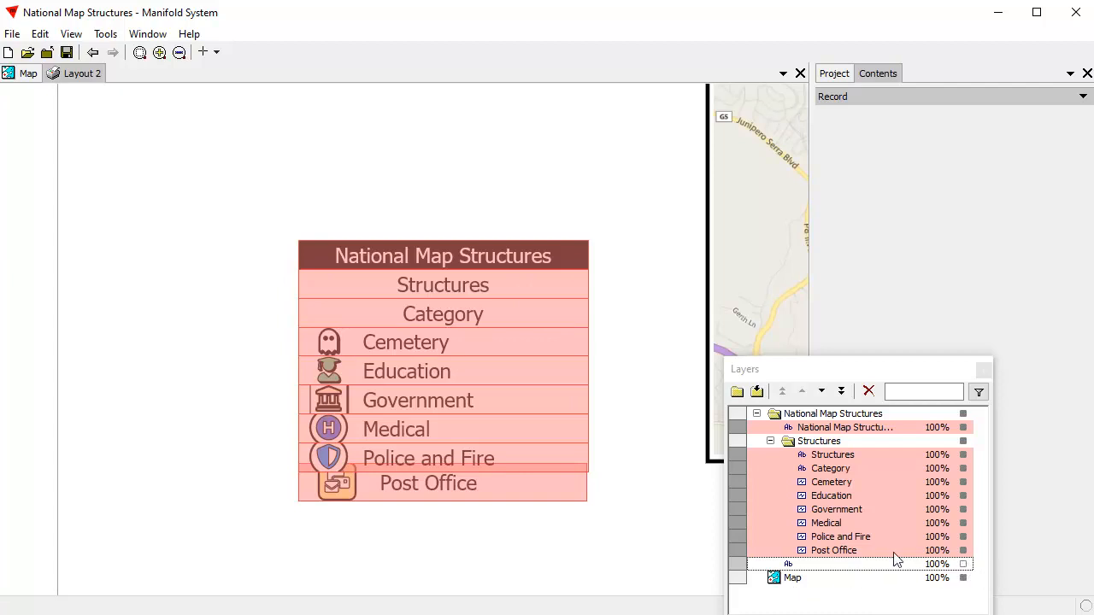
click(424, 256)
drag(470, 254, 434, 219)
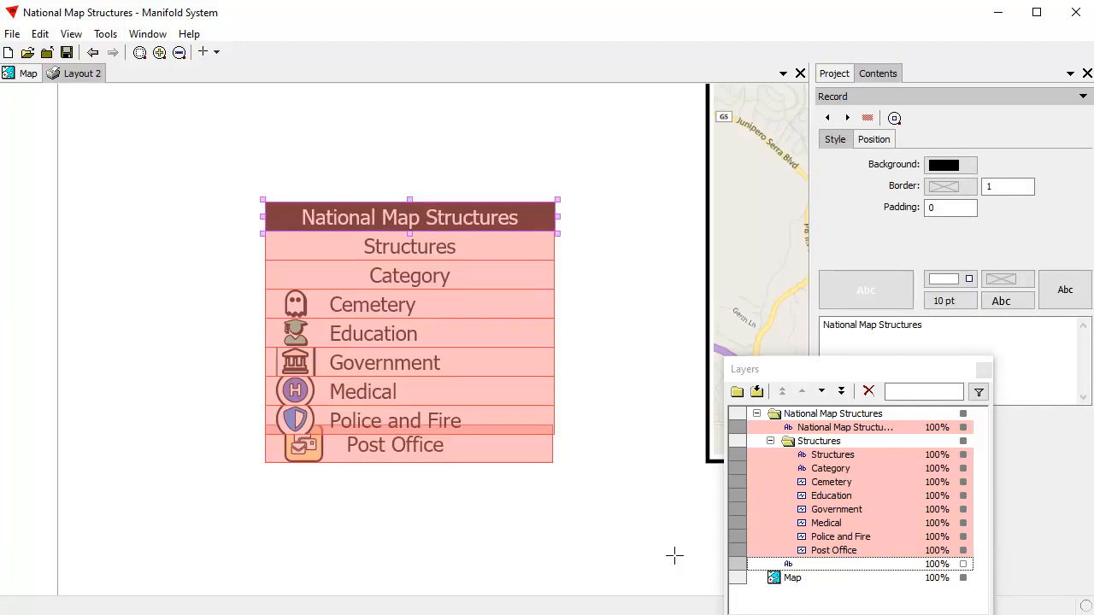
Step: Clear the selection and move the legend's title box up, apart from the entries
click(40, 34)
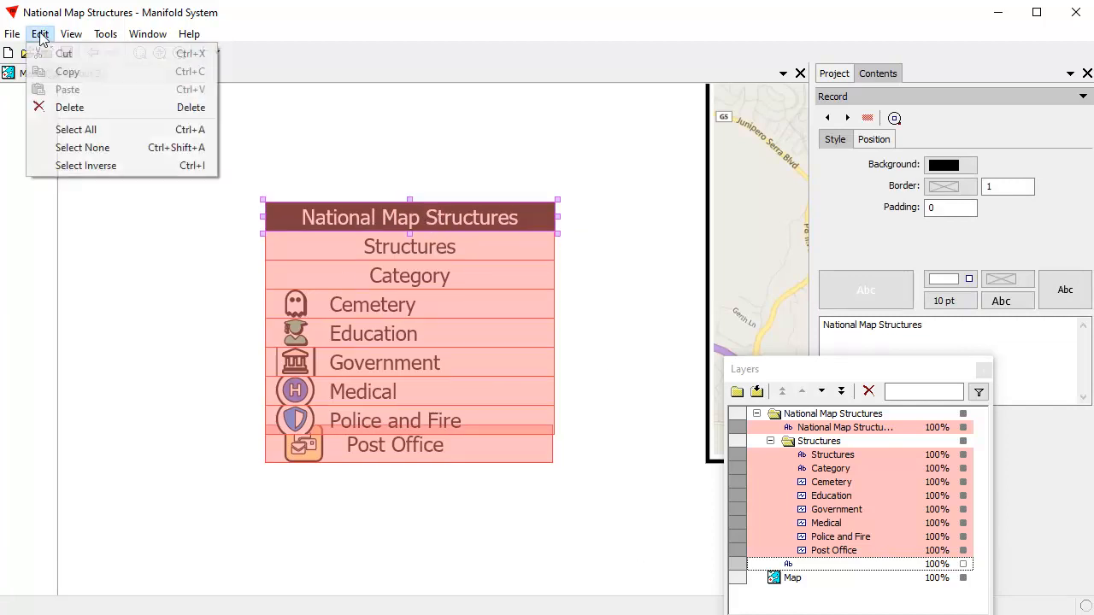
click(83, 148)
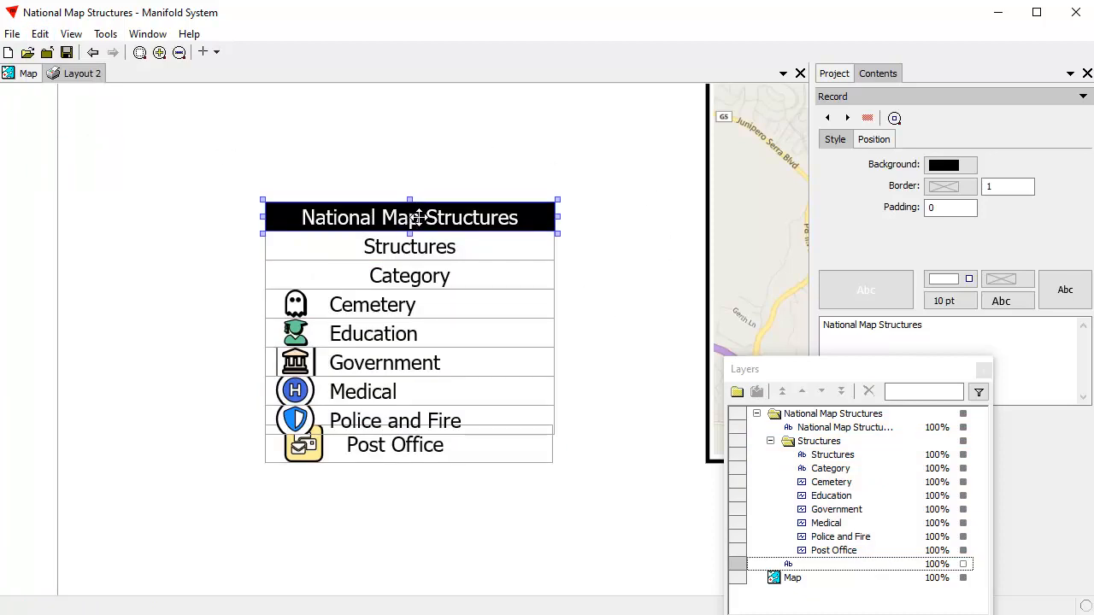
drag(420, 215, 431, 175)
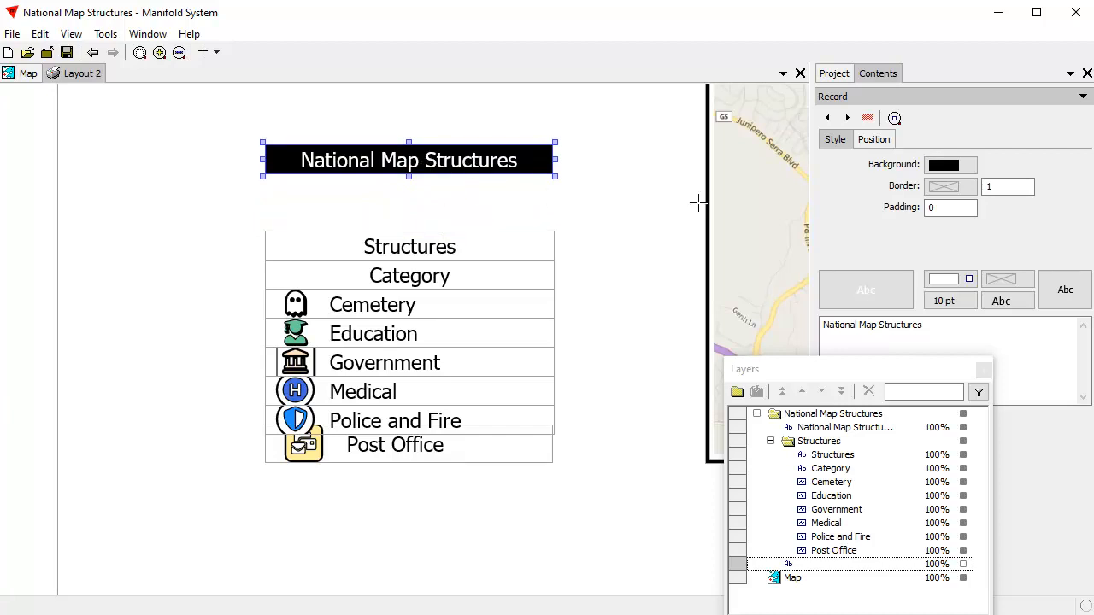
Step: Set the height of the National Map Structures title box to 10 mm, moving the Layers window out of the way
click(878, 142)
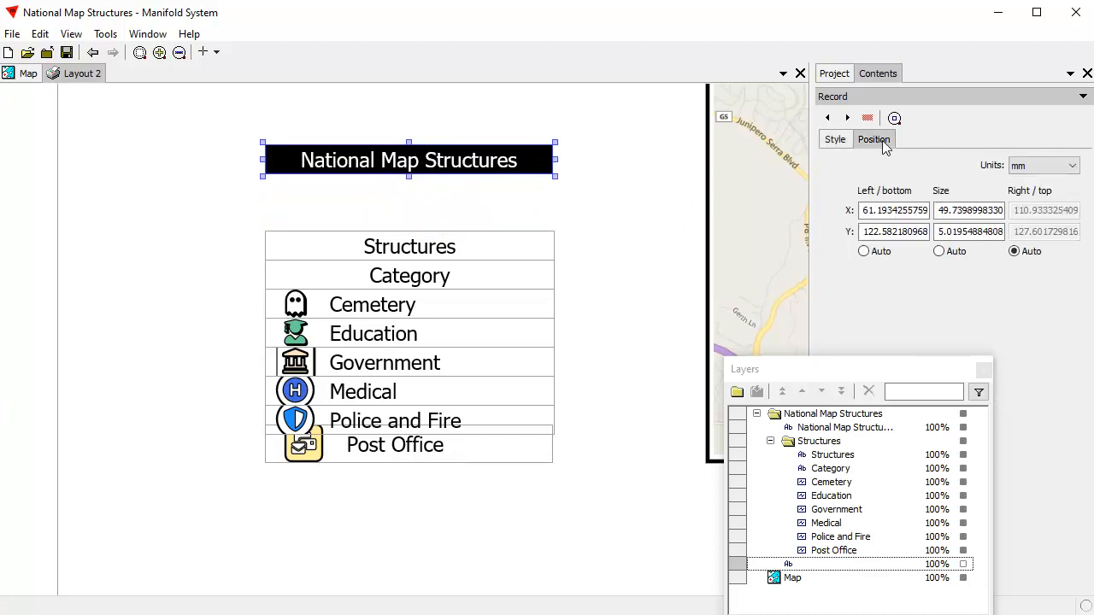
drag(938, 234, 1009, 243)
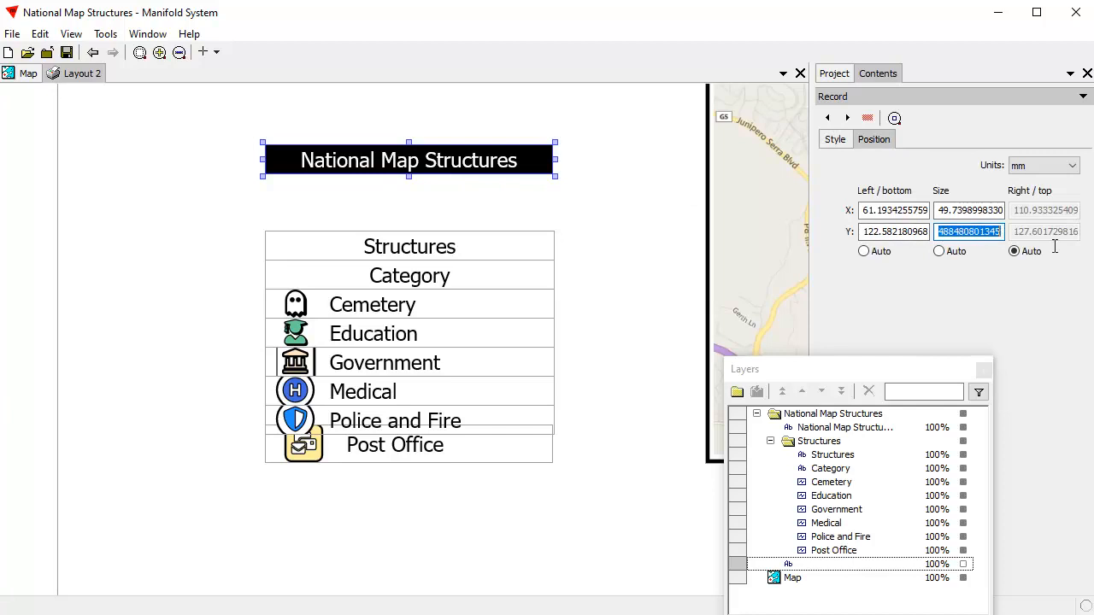
text(10)
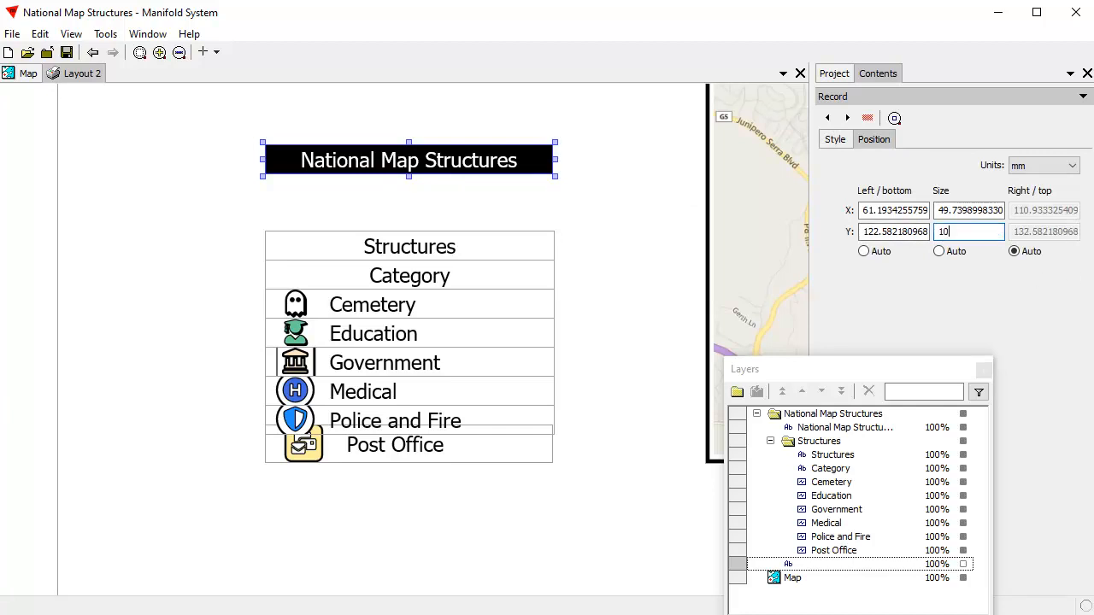
drag(915, 371, 792, 387)
click(935, 587)
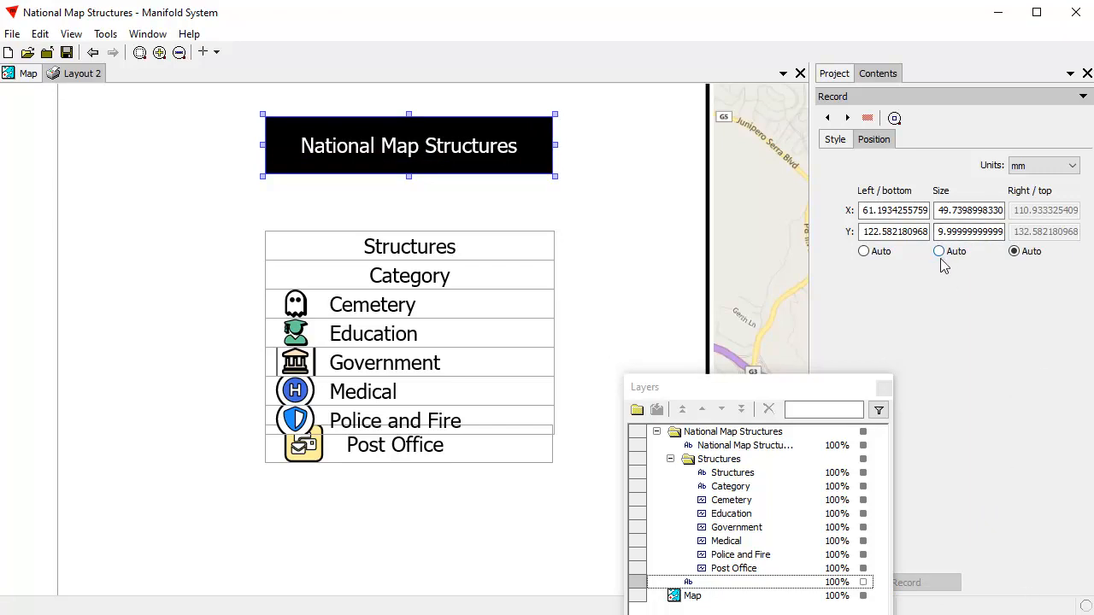
click(589, 216)
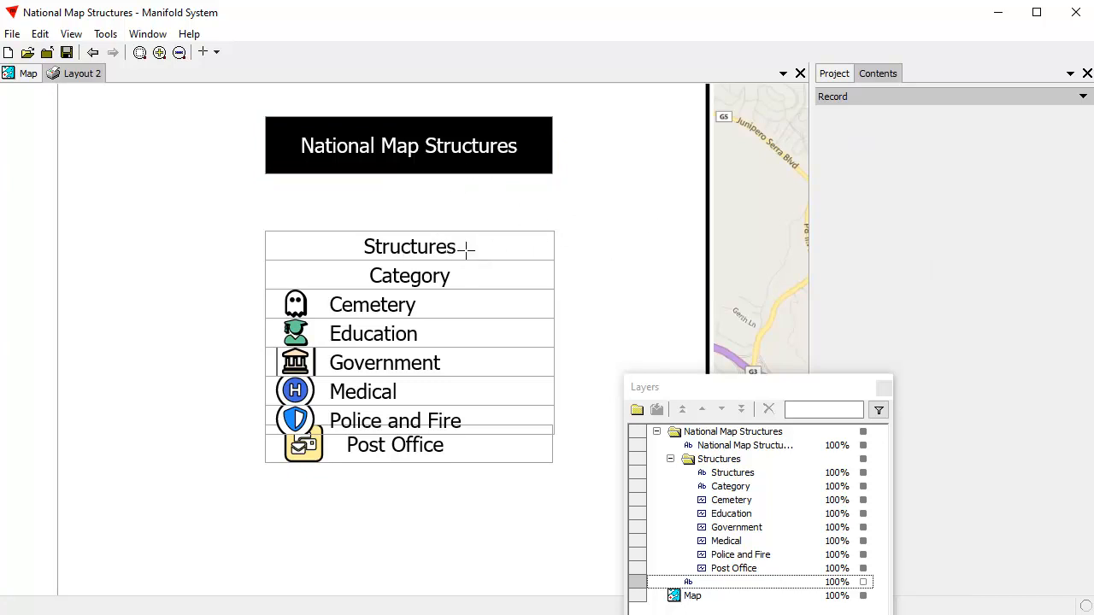
Step: Delete the Structures and Category rows from the legend
click(439, 246)
ctrl+click(442, 278)
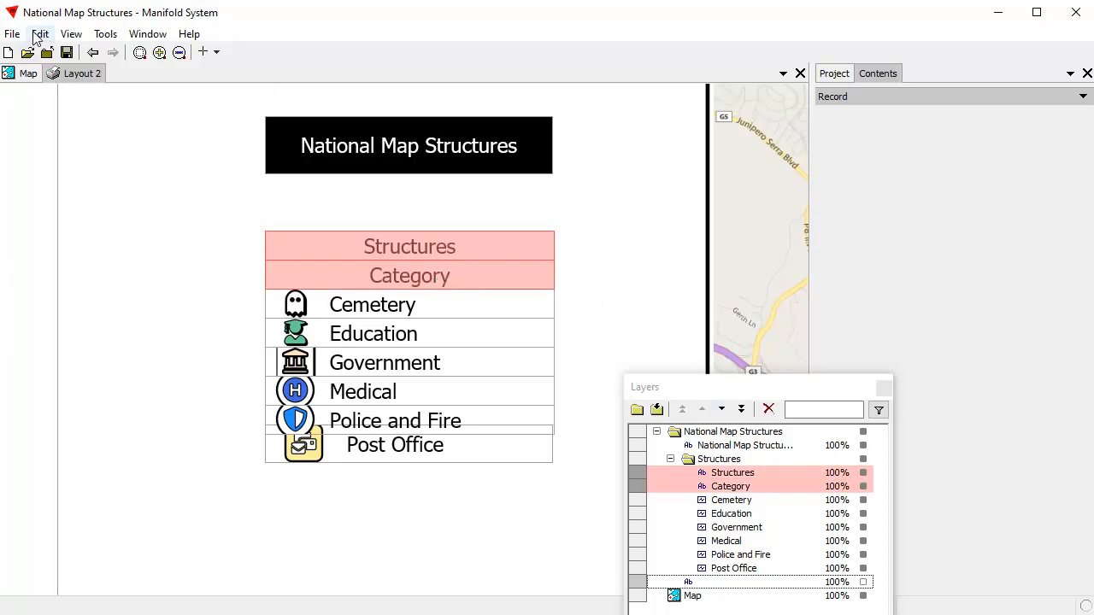
click(39, 33)
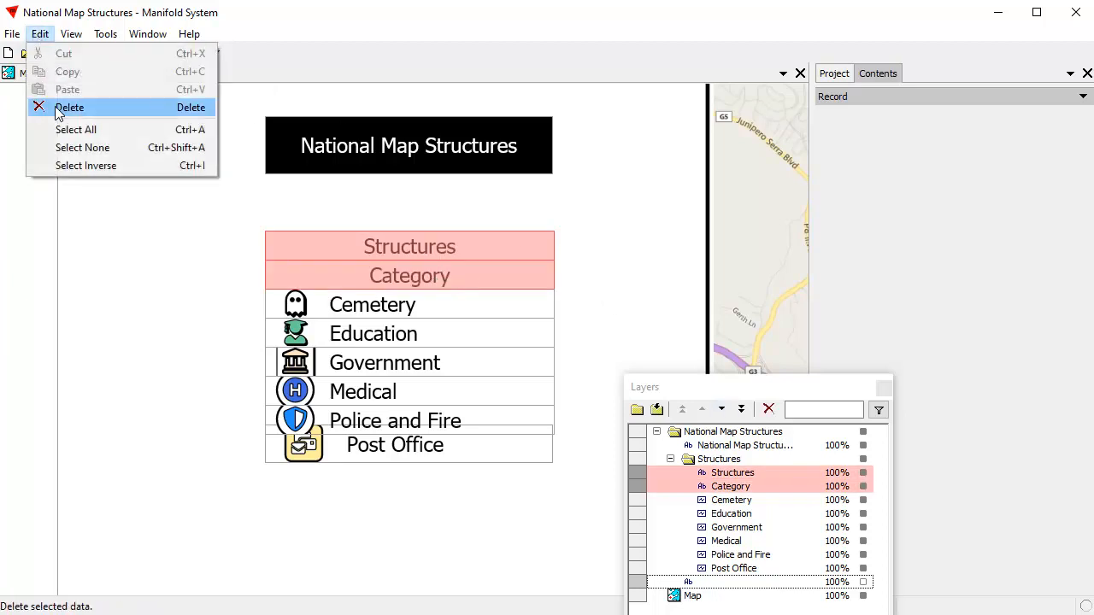
click(770, 410)
click(770, 410)
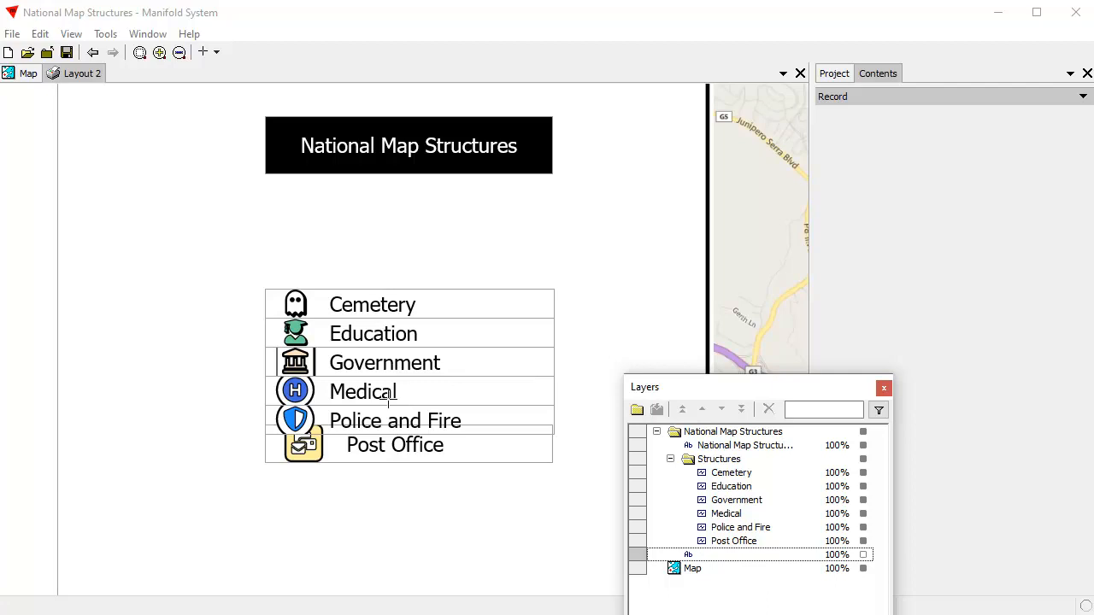
Step: Set the Cemetery entry's height to 10 mm and place it directly beneath the legend's title box, aligned with its edges
click(411, 306)
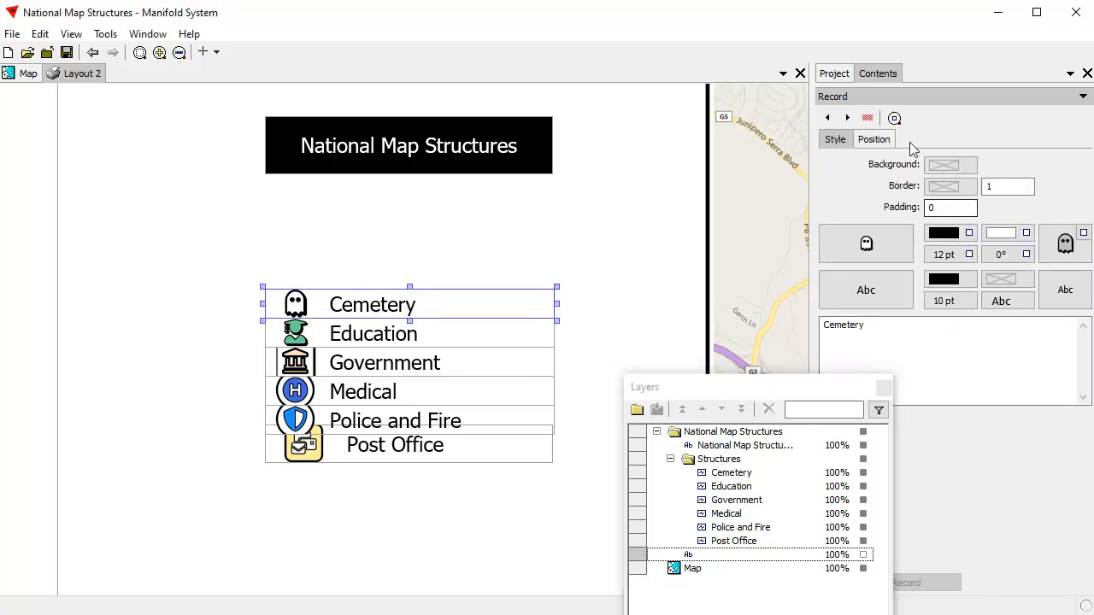
click(875, 139)
drag(961, 233, 904, 233)
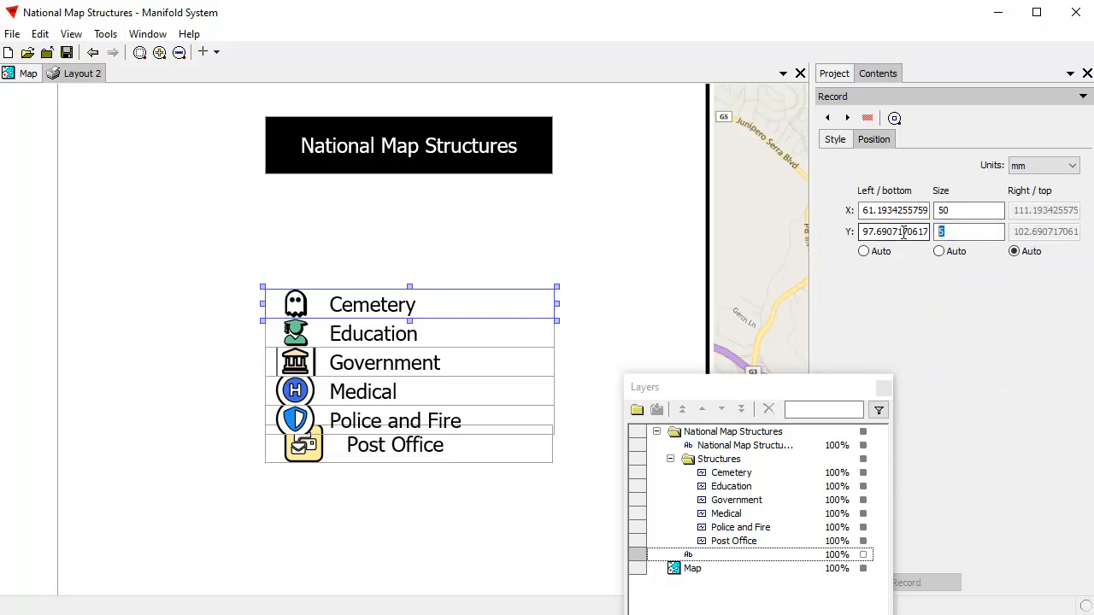
text(10)
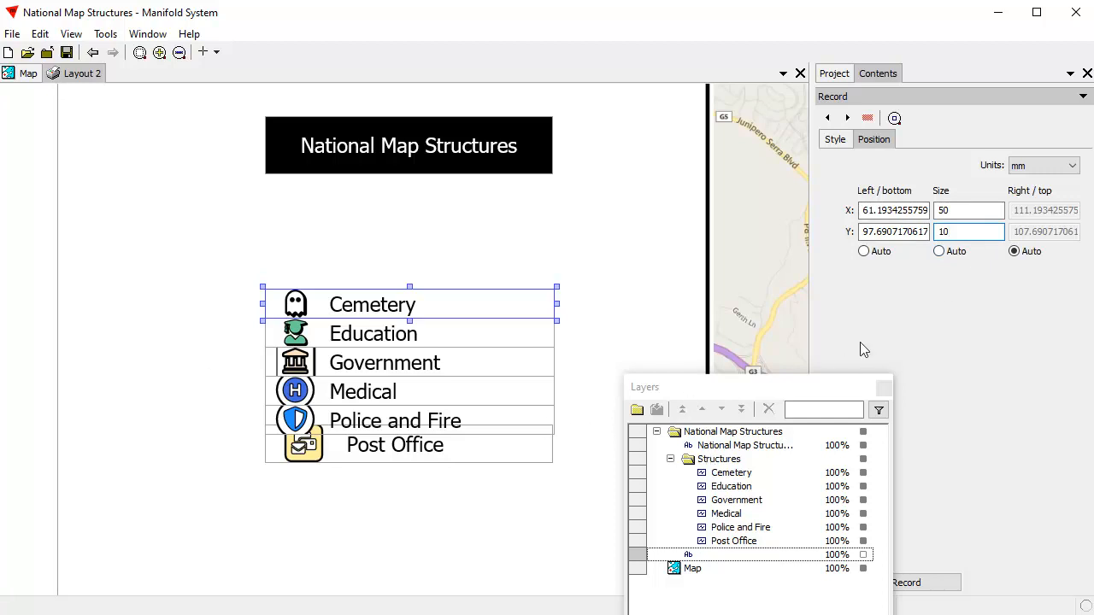
click(940, 587)
drag(434, 299, 434, 213)
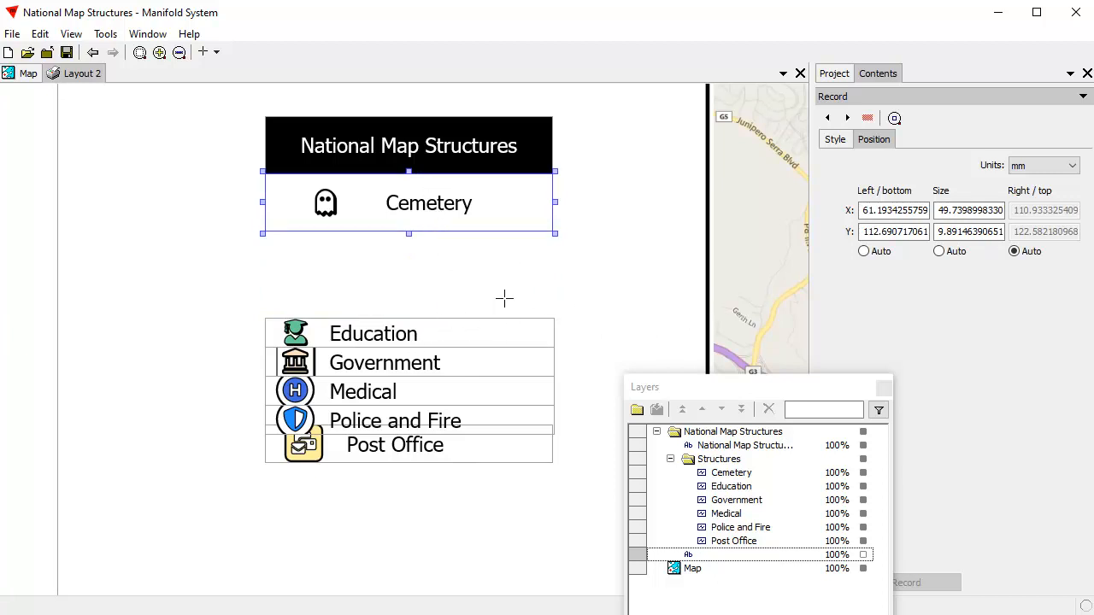
click(480, 284)
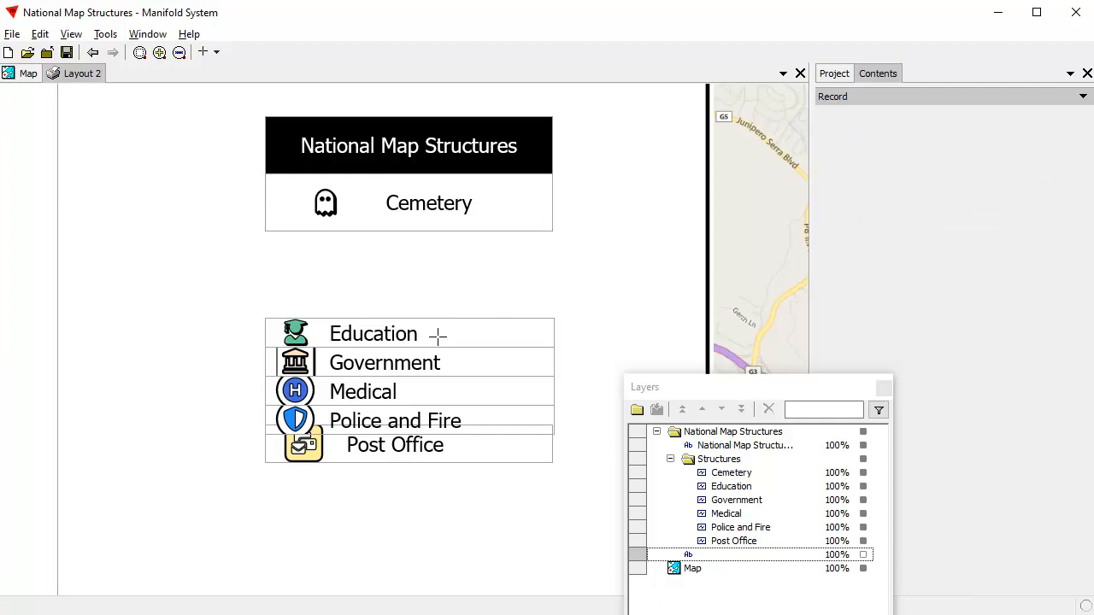
Step: Set the Education entry's height to 10 mm and place it directly beneath Cemetery, aligned with its edges
click(438, 336)
click(874, 139)
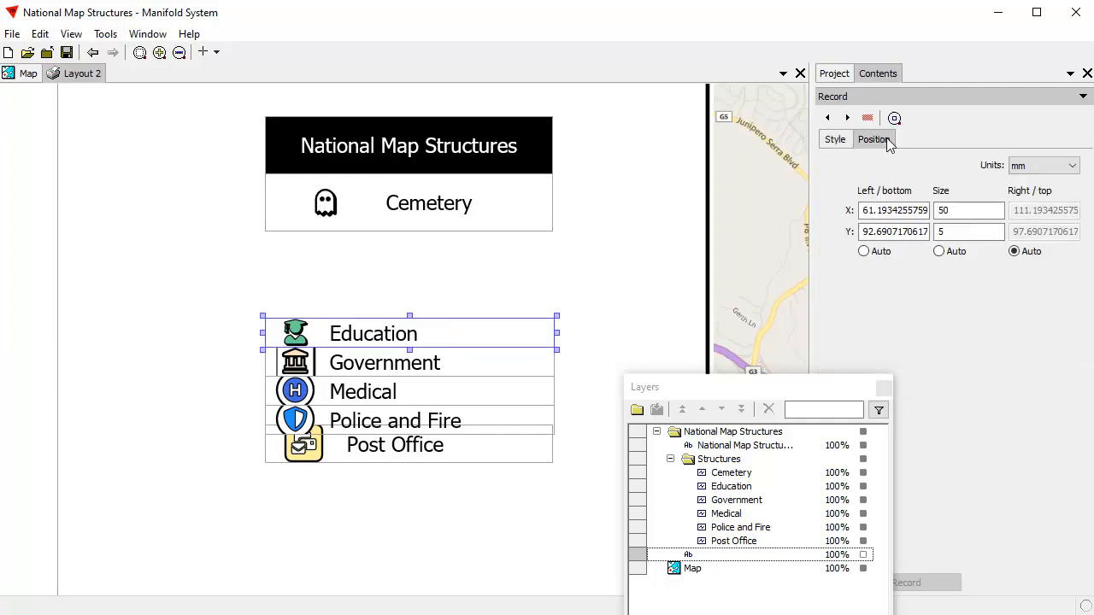
drag(965, 235, 914, 233)
text(10)
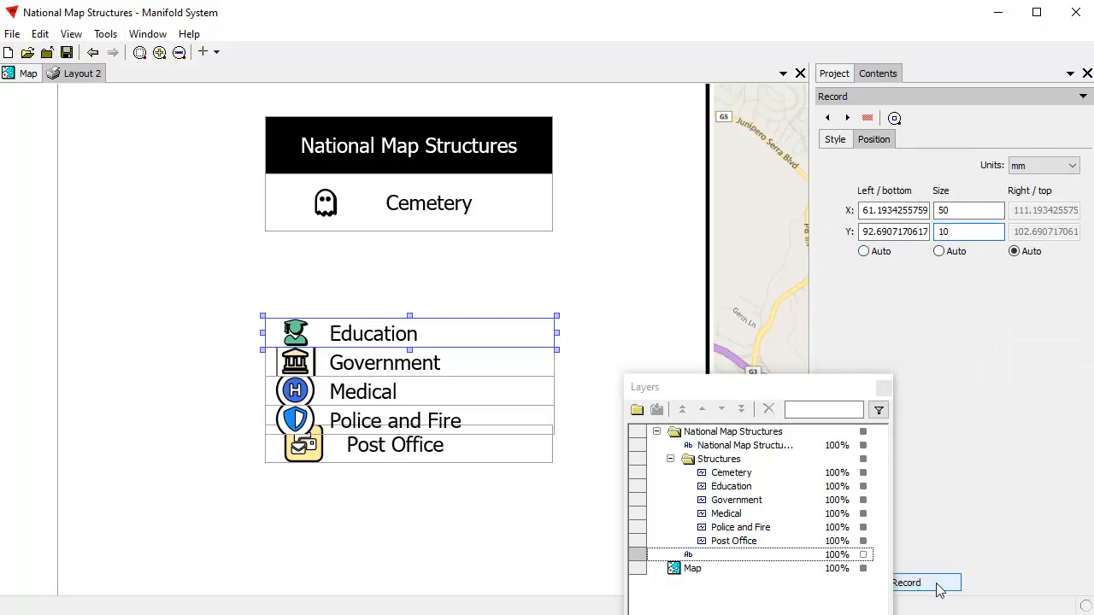
click(940, 586)
drag(485, 336, 430, 262)
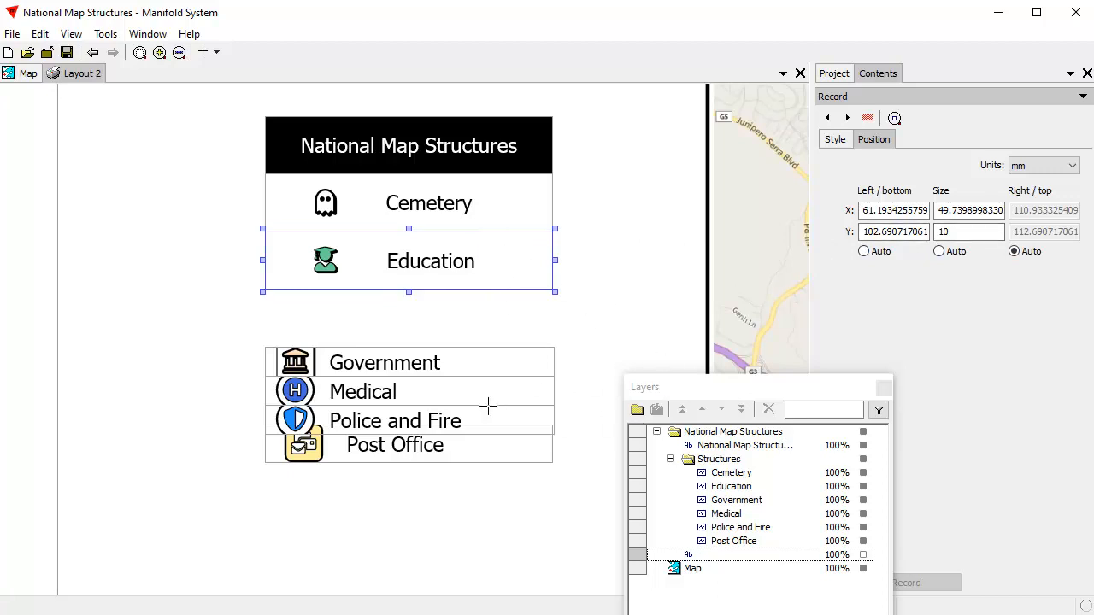
Step: Set the Government entry's height to 10 mm and place it directly beneath Education, aligned with its edges
click(438, 362)
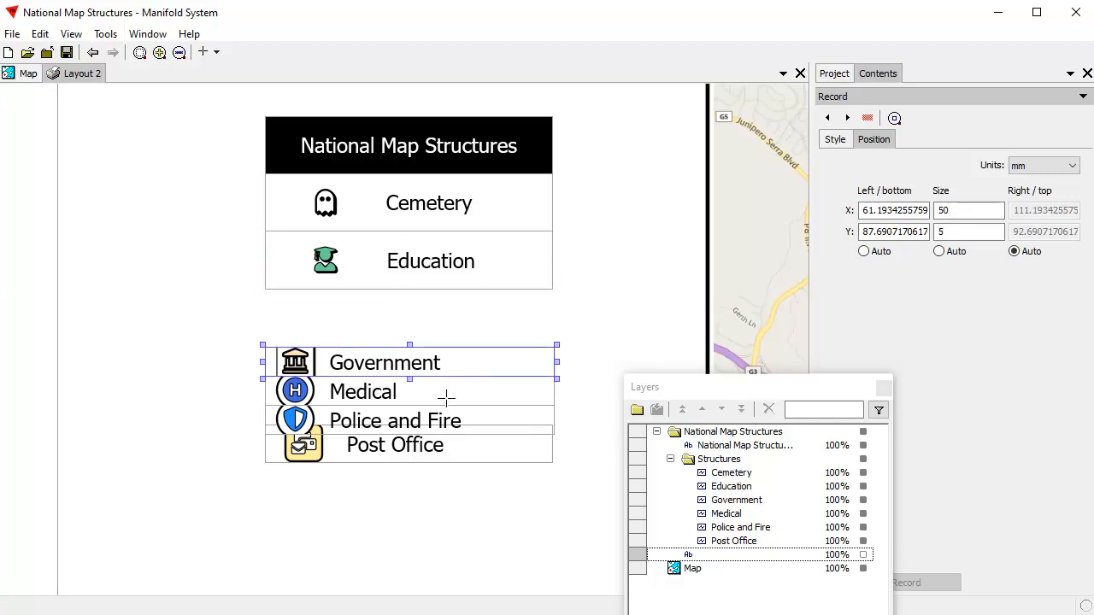
double_click(966, 229)
text(10)
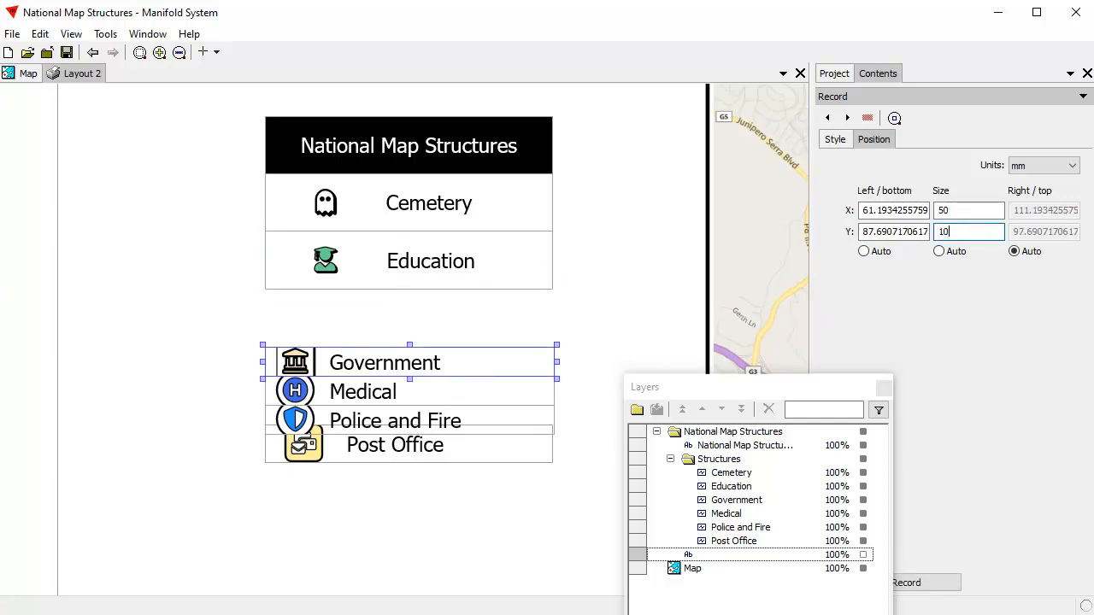
click(925, 582)
drag(437, 355, 438, 324)
click(592, 324)
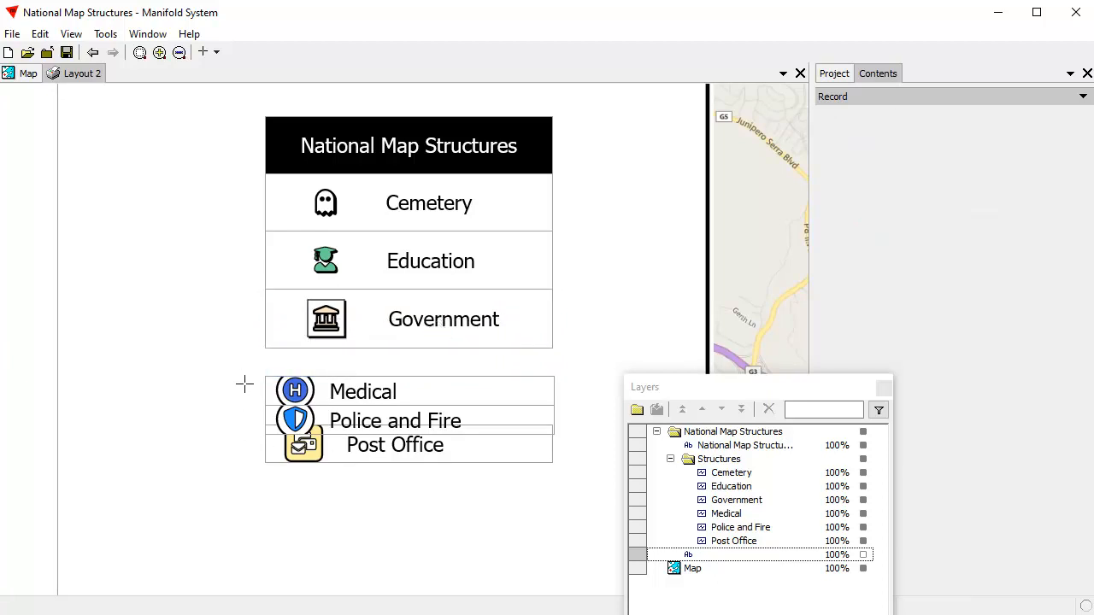
Step: Move the Medical, Police and Fire and Post Office entries together down and away from the finished legend rows, clearing the selection
drag(237, 372, 490, 566)
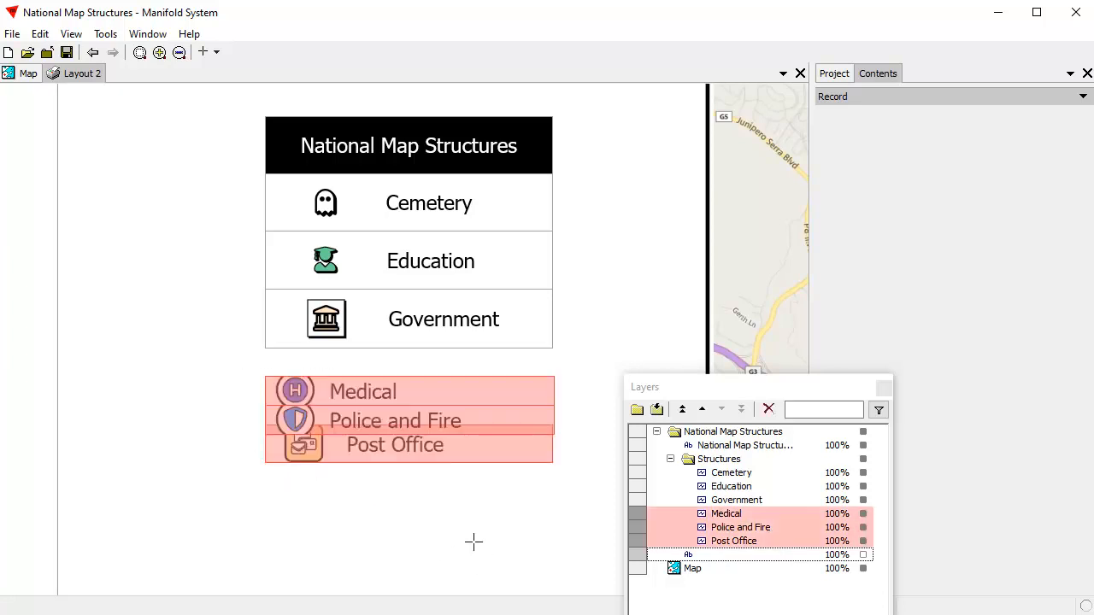
click(435, 458)
drag(428, 452, 312, 559)
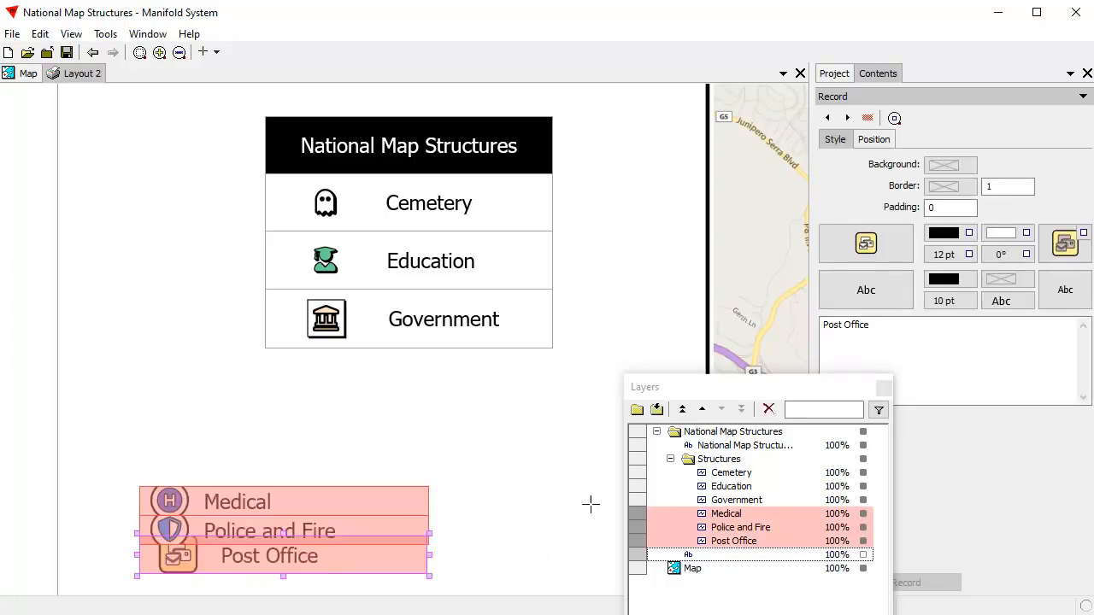
click(474, 576)
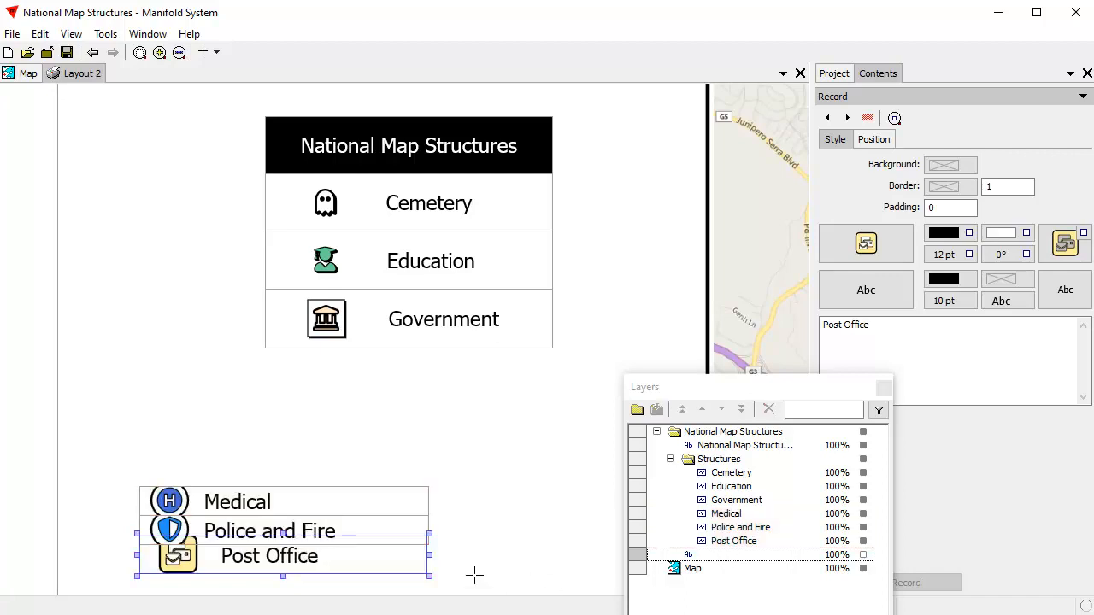
click(474, 497)
Step: Move the Medical entry under the legend, set its height to 10 mm and align it directly beneath Government
click(349, 507)
drag(337, 512, 456, 391)
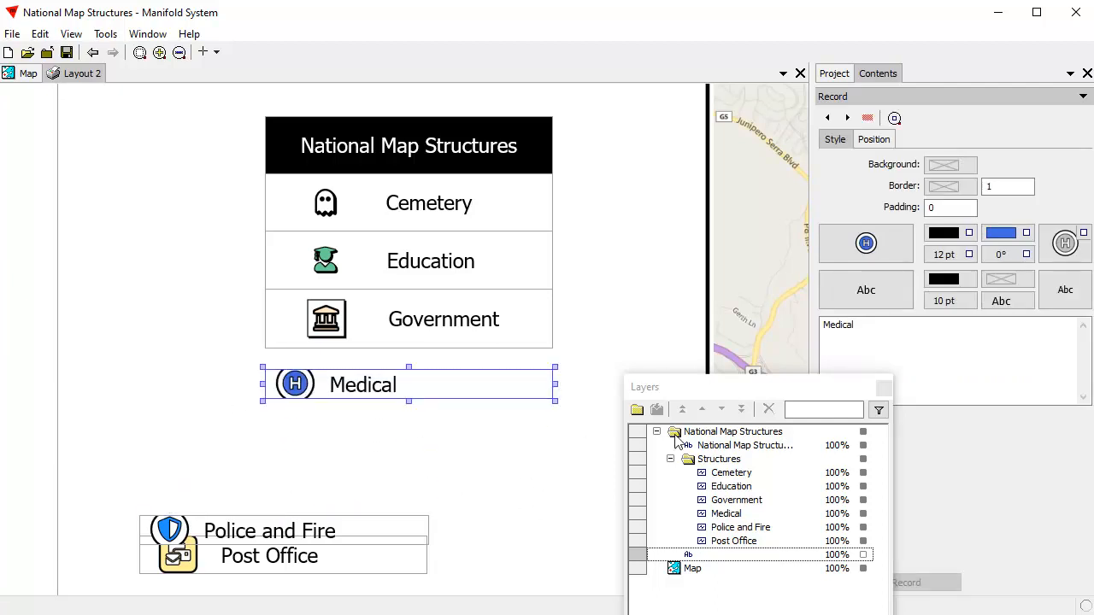
click(873, 139)
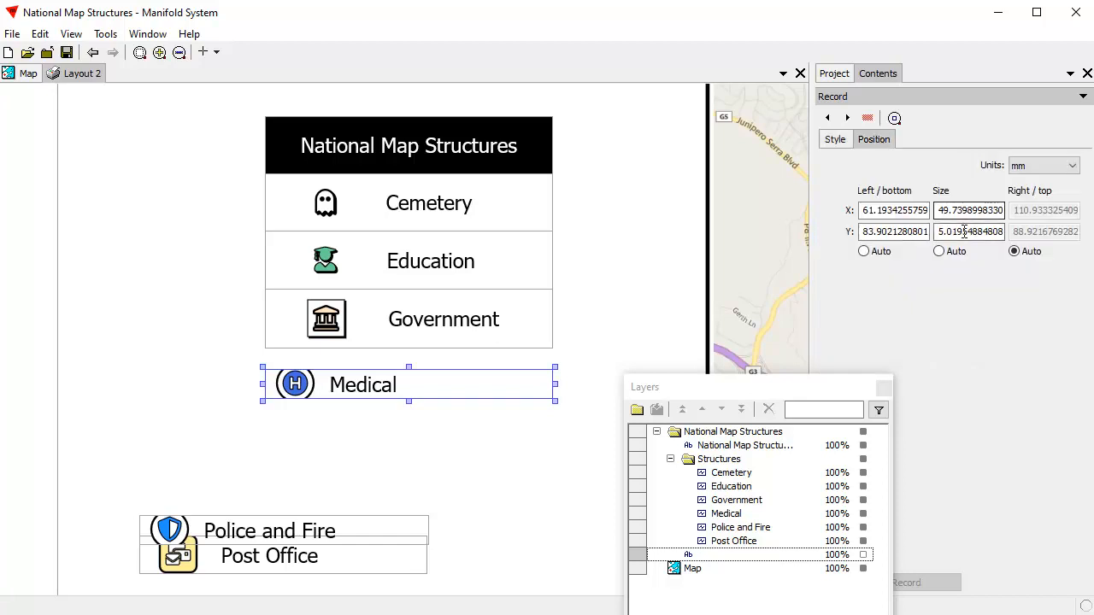
drag(940, 231, 1071, 237)
text(10)
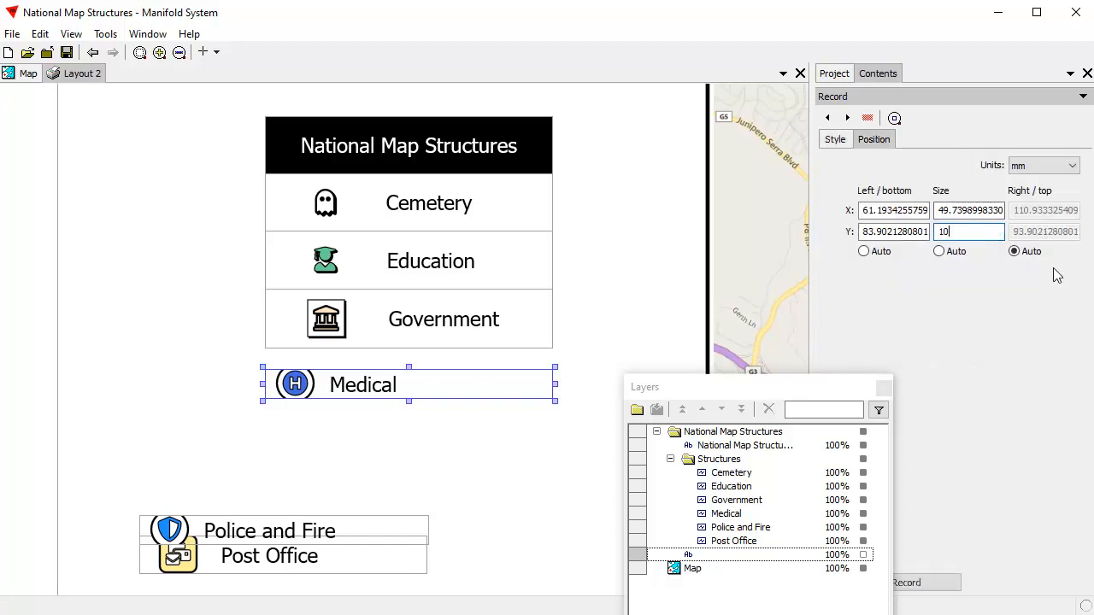
click(934, 584)
mouse_move(413, 373)
mouse_down()
mouse_move(415, 400)
mouse_move(411, 381)
mouse_up()
click(481, 479)
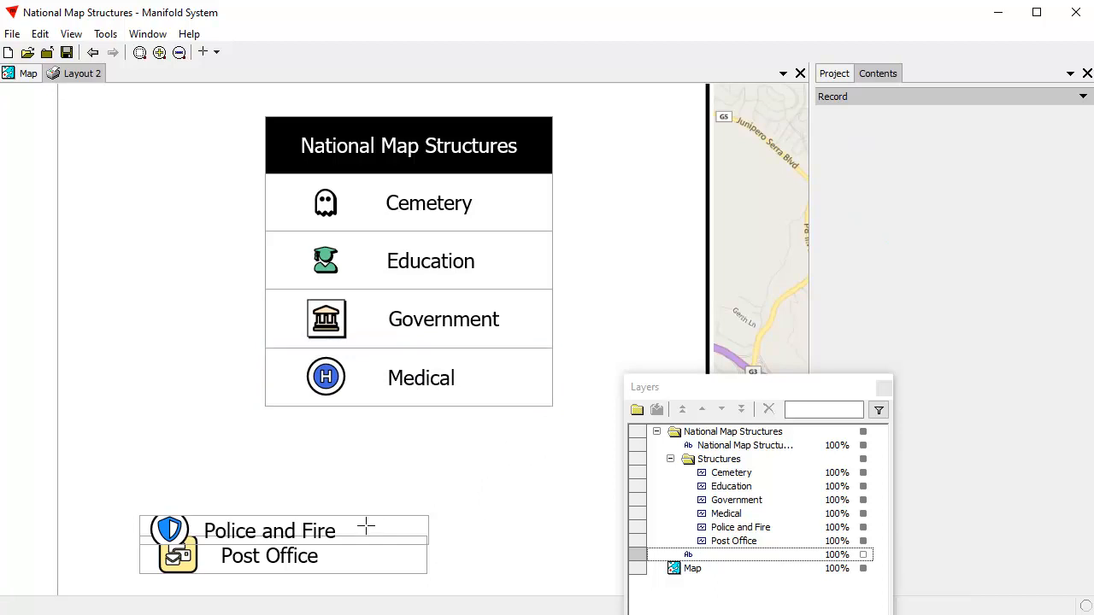
Step: Move the Police and Fire entry under the legend, set its height to 10 mm and align it directly beneath Medical
drag(365, 528, 471, 477)
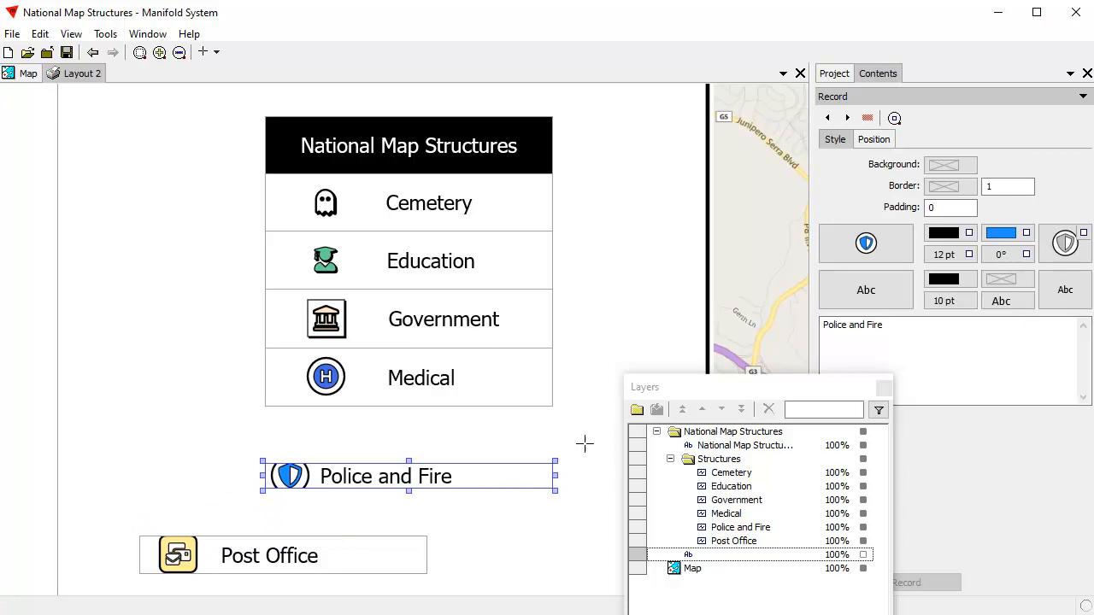
click(873, 139)
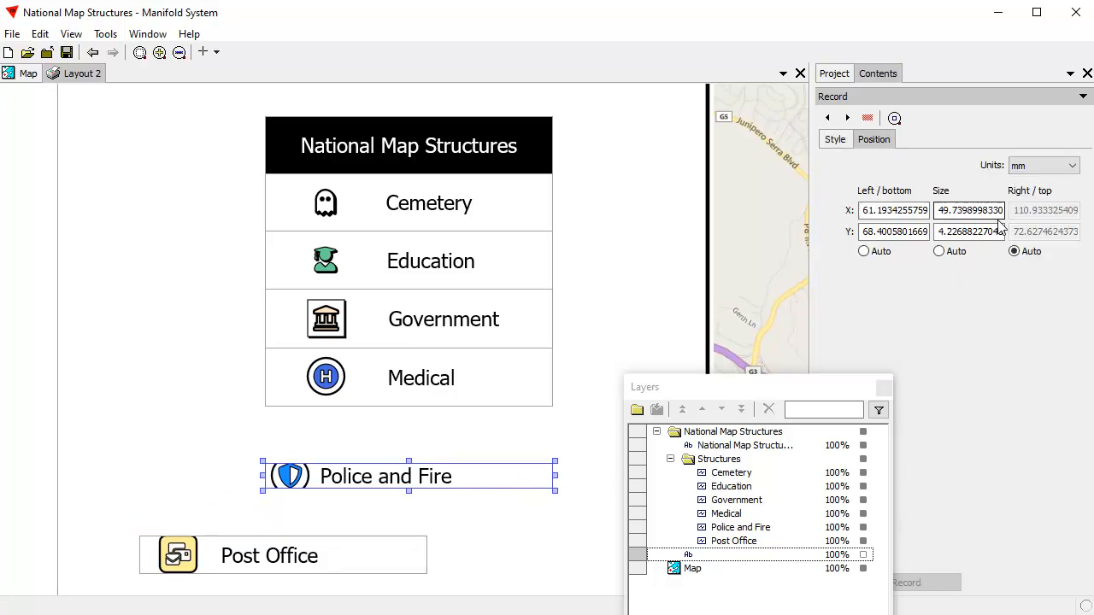
drag(942, 231, 1067, 261)
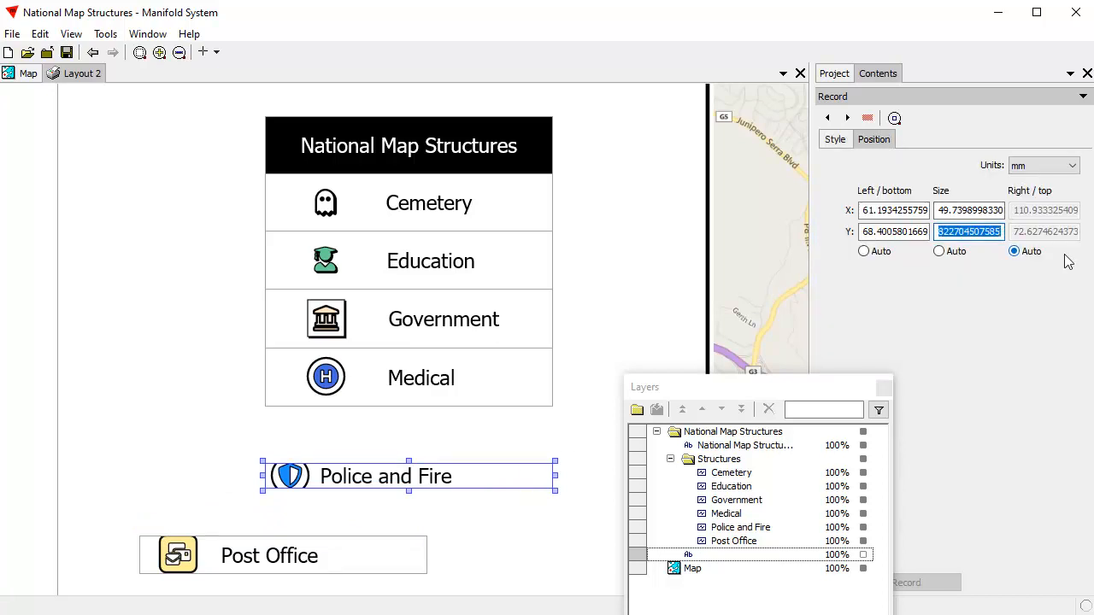
text(10)
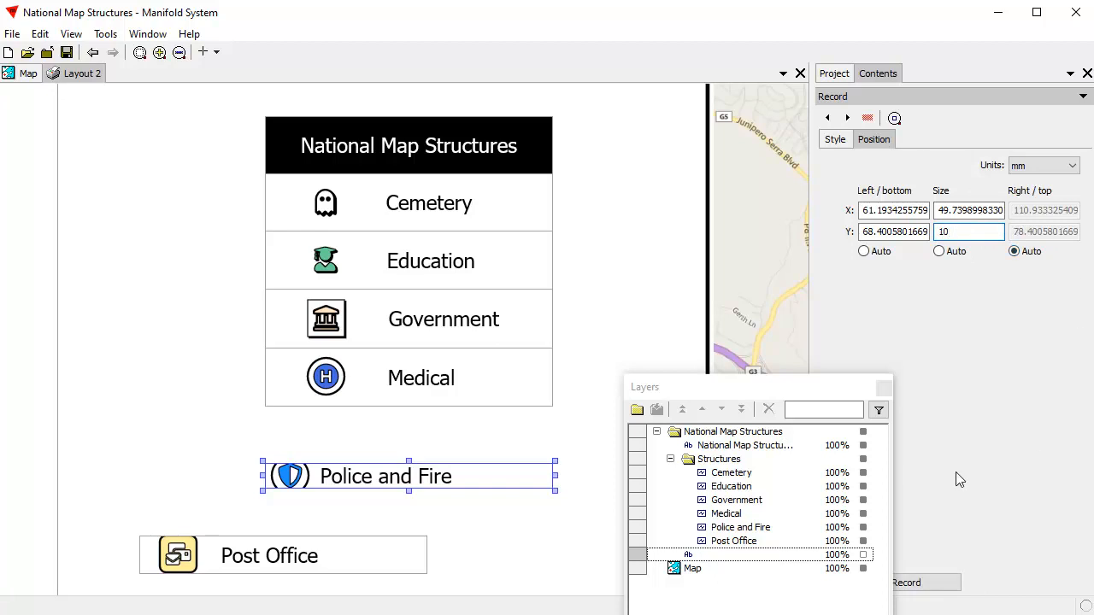
click(923, 582)
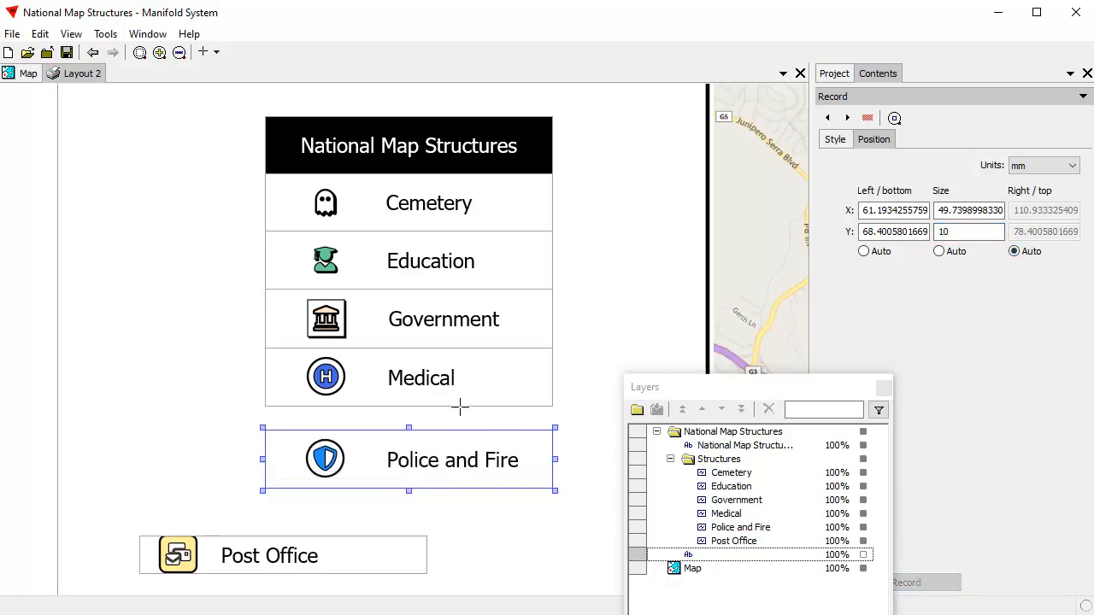
drag(452, 453, 452, 430)
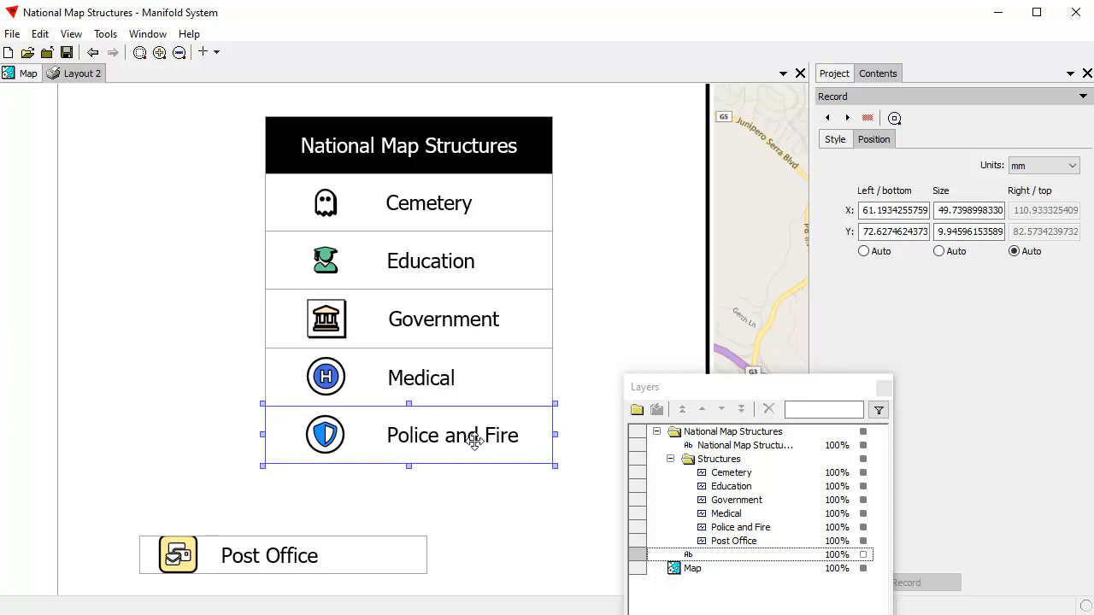
Step: Pull the Police and Fire entry away from Medical, re-enter its height as 10 mm and place it back beneath Medical
drag(452, 436, 452, 466)
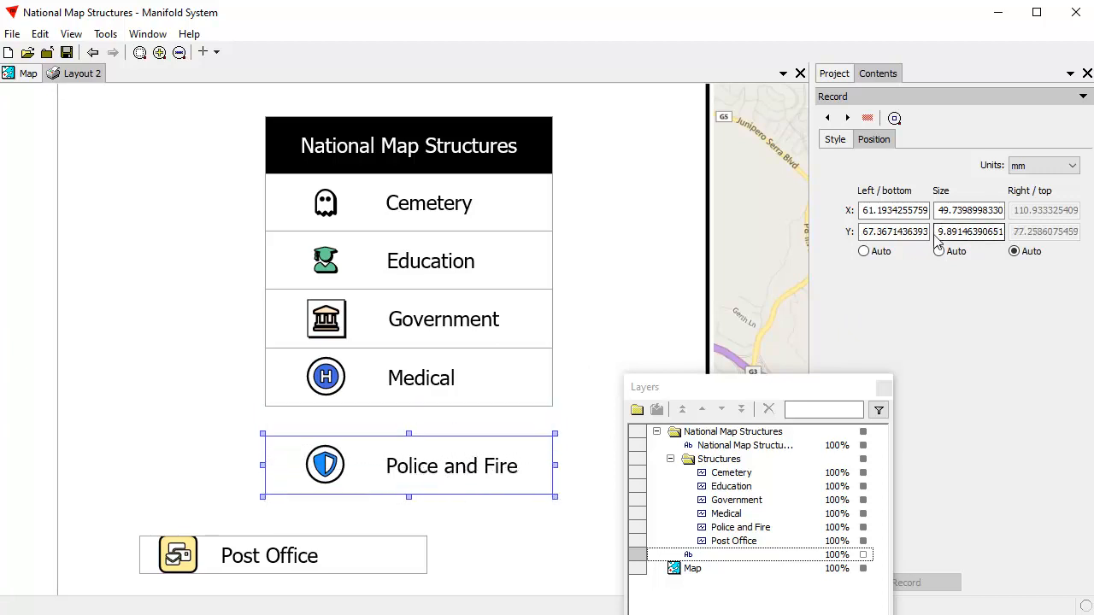
drag(940, 233, 1029, 236)
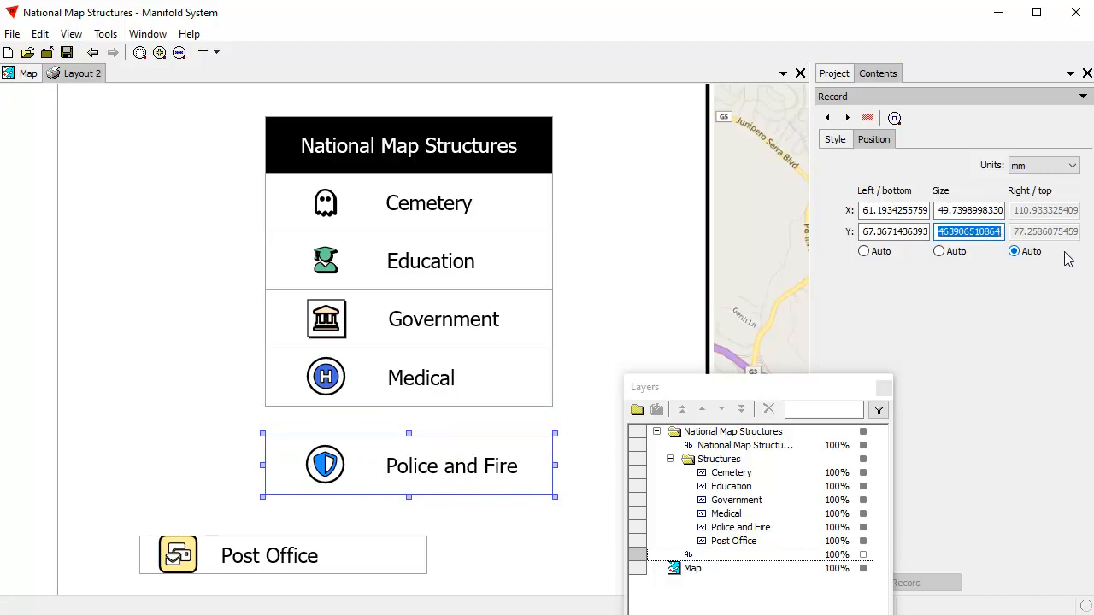
text(10)
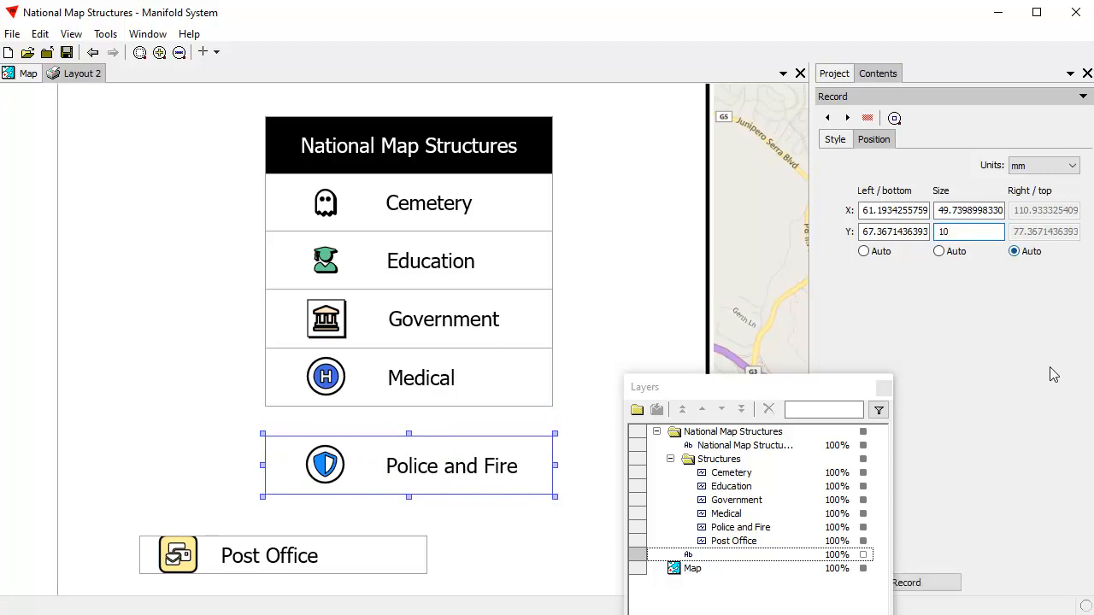
click(928, 586)
drag(437, 464, 433, 446)
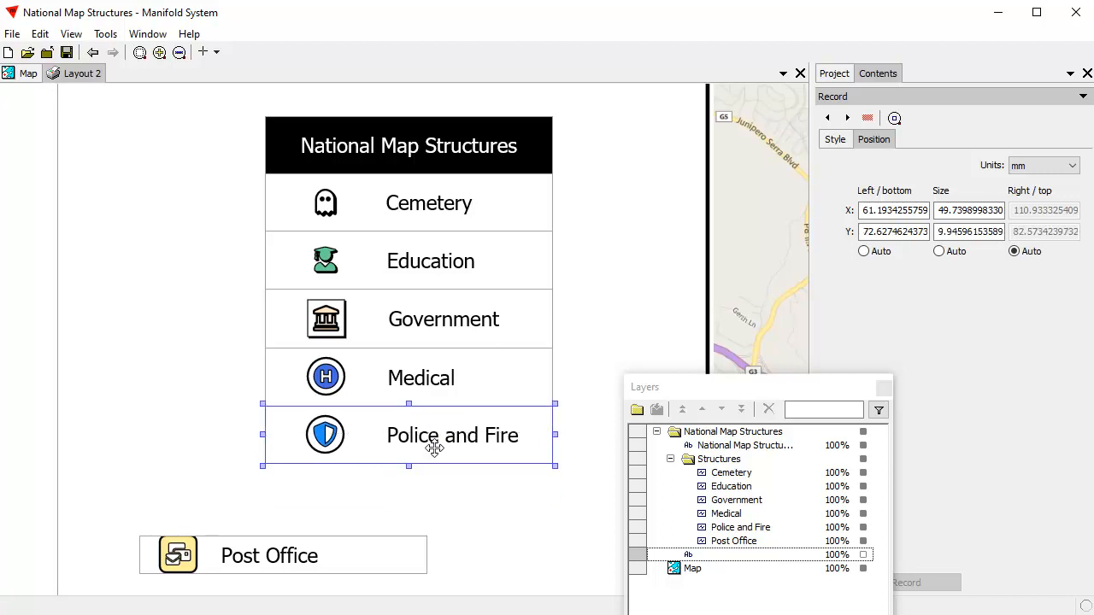
click(531, 509)
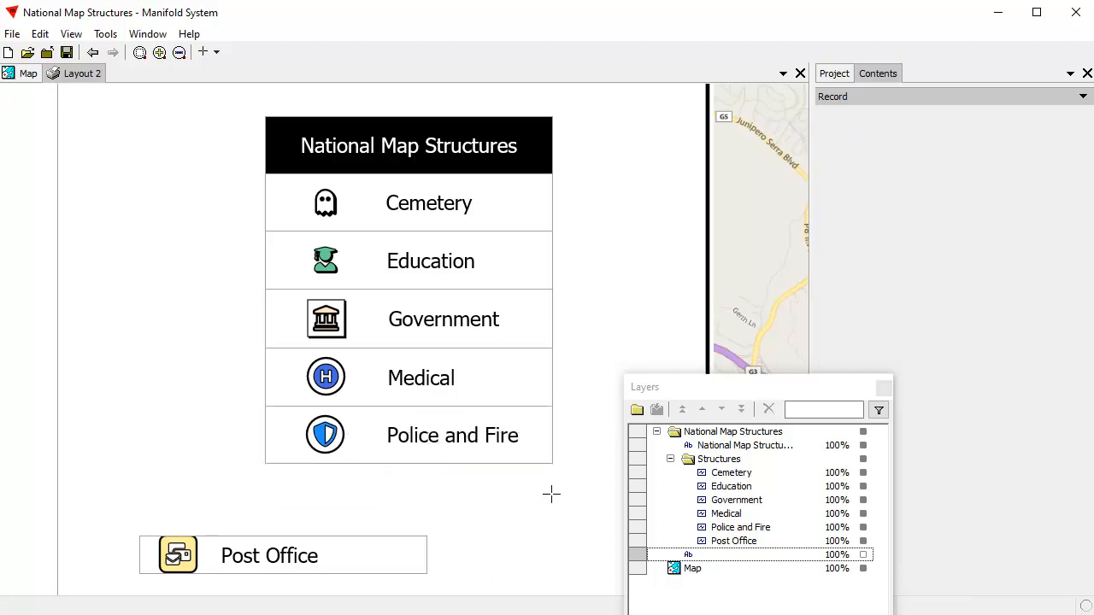
Step: Set the Post Office entry's height to 10 mm and place it directly beneath Police and Fire, aligned with its edges
click(346, 557)
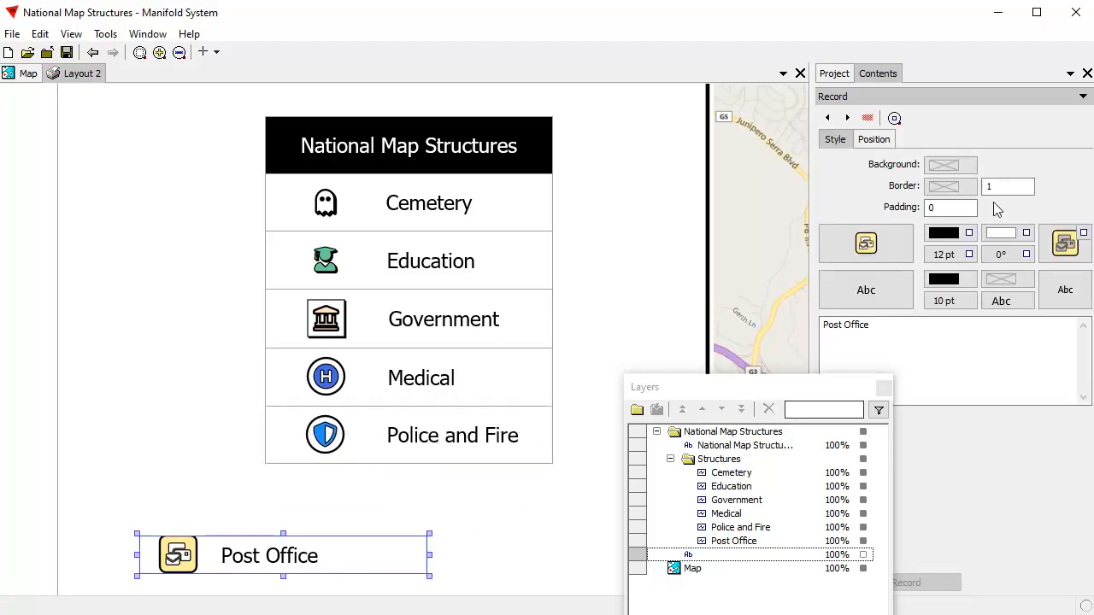
click(878, 139)
drag(938, 230, 1091, 231)
text(10)
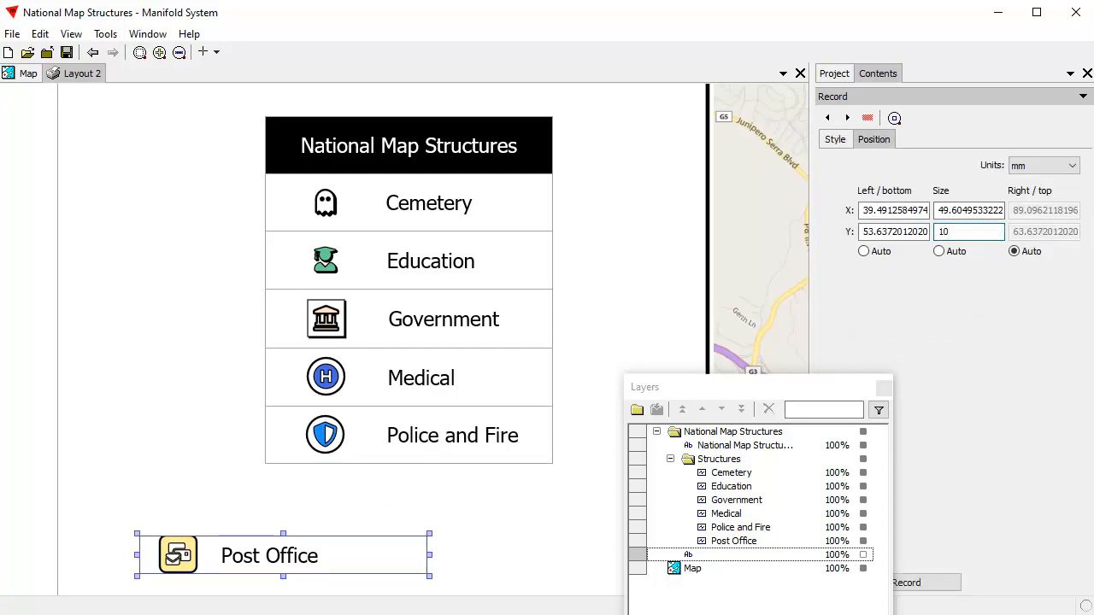
click(950, 581)
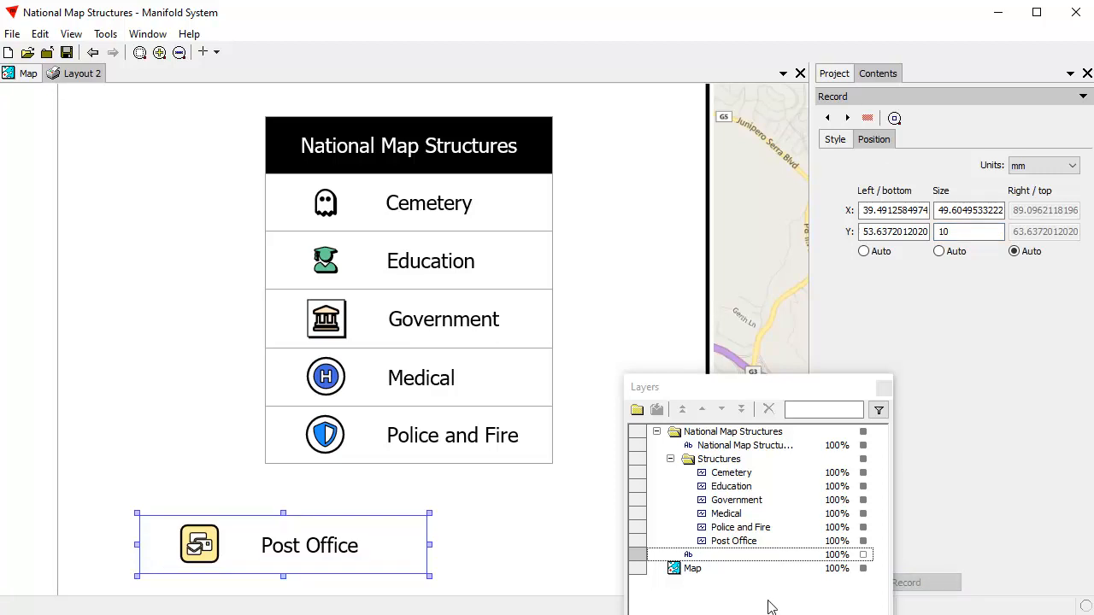
drag(313, 544, 411, 500)
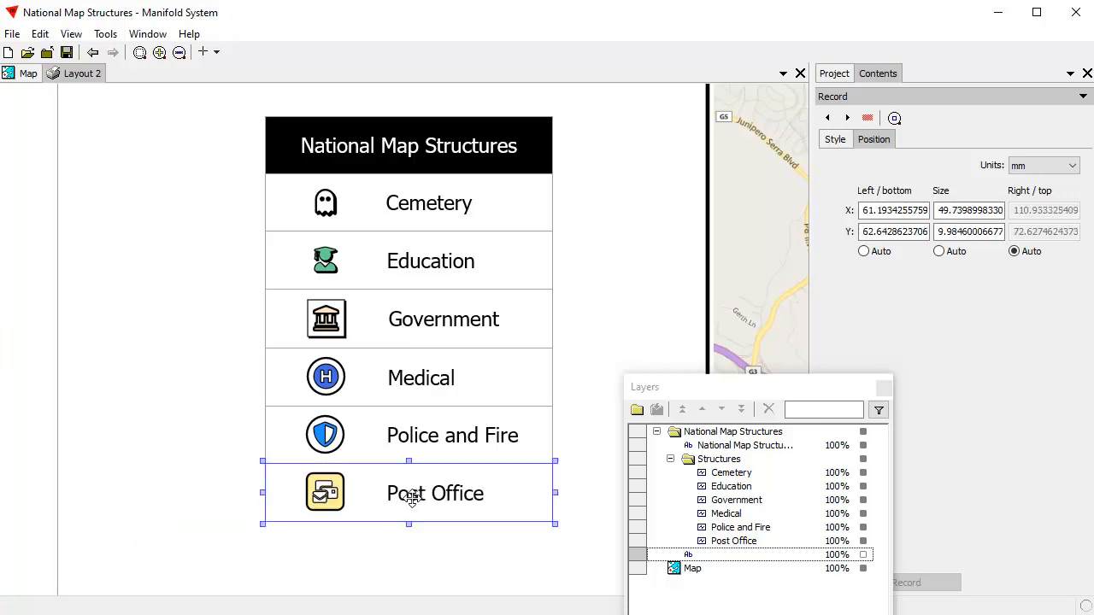
click(611, 408)
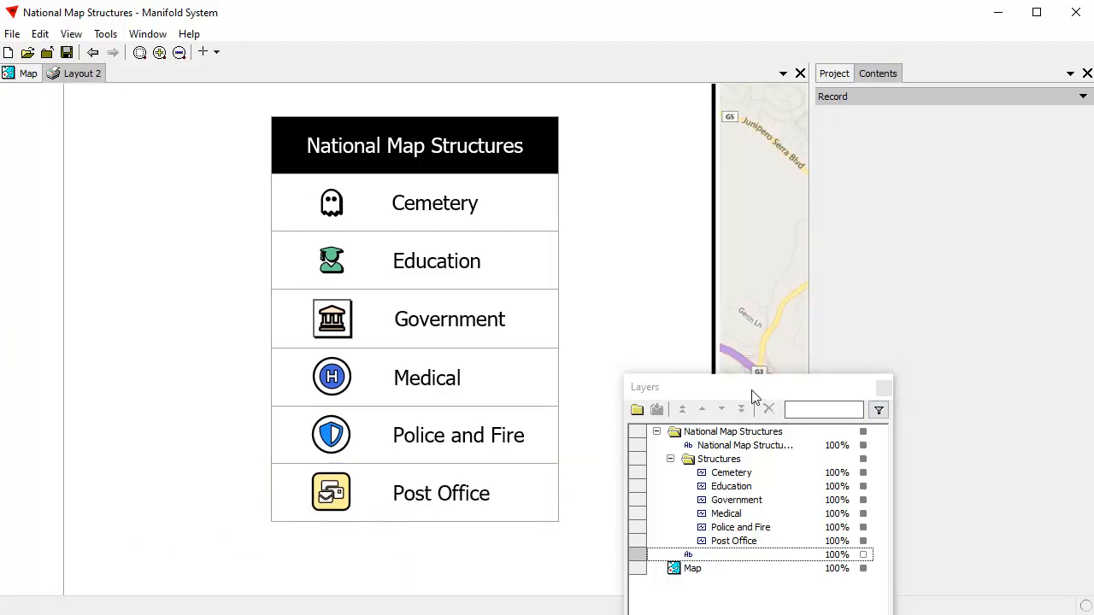
Step: Move the Layers window aside, make the unnamed text layer visible and select its bordered frame around the legend
drag(740, 402, 828, 398)
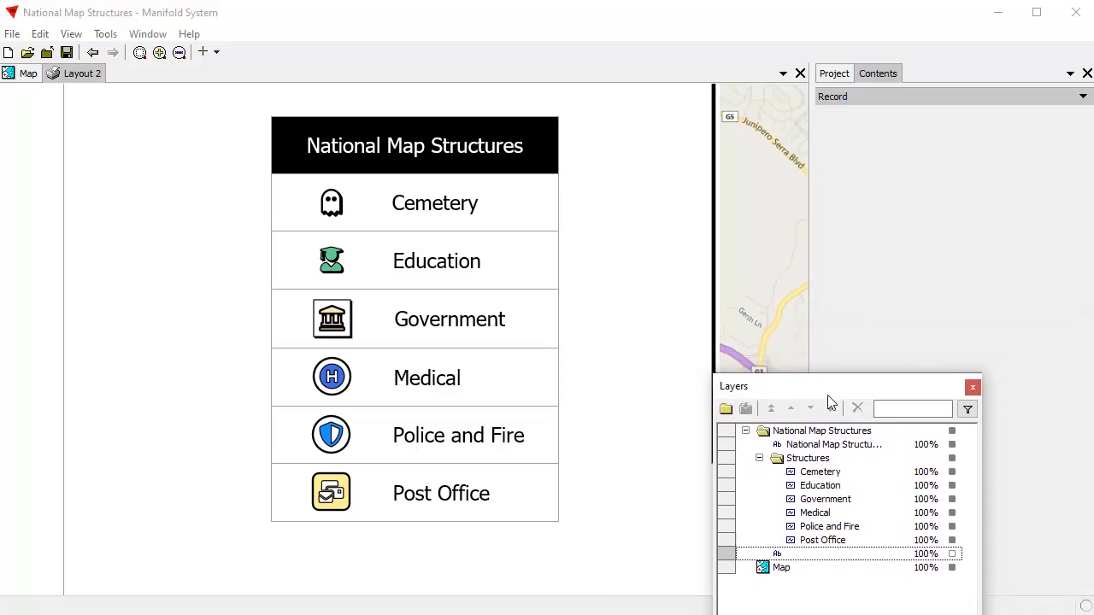
scroll(637, 309, down, 1)
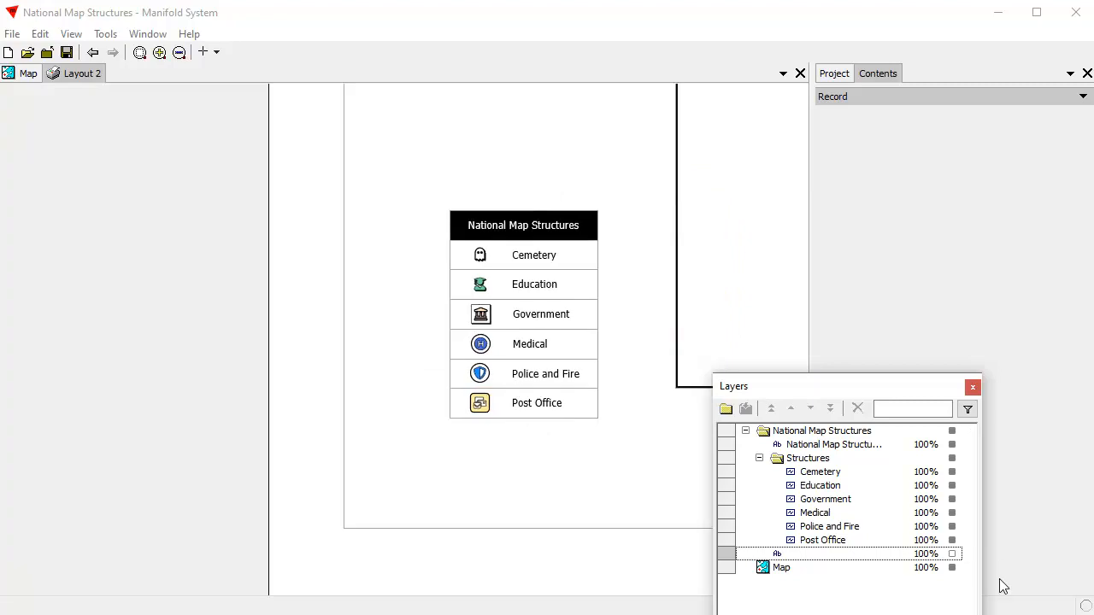
click(952, 555)
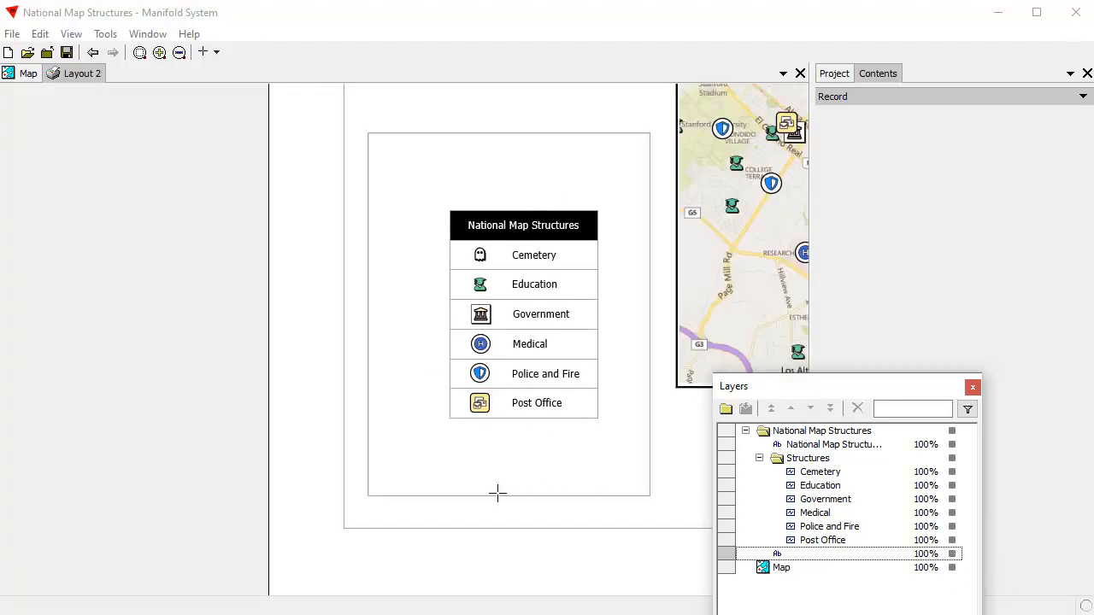
right_click(818, 552)
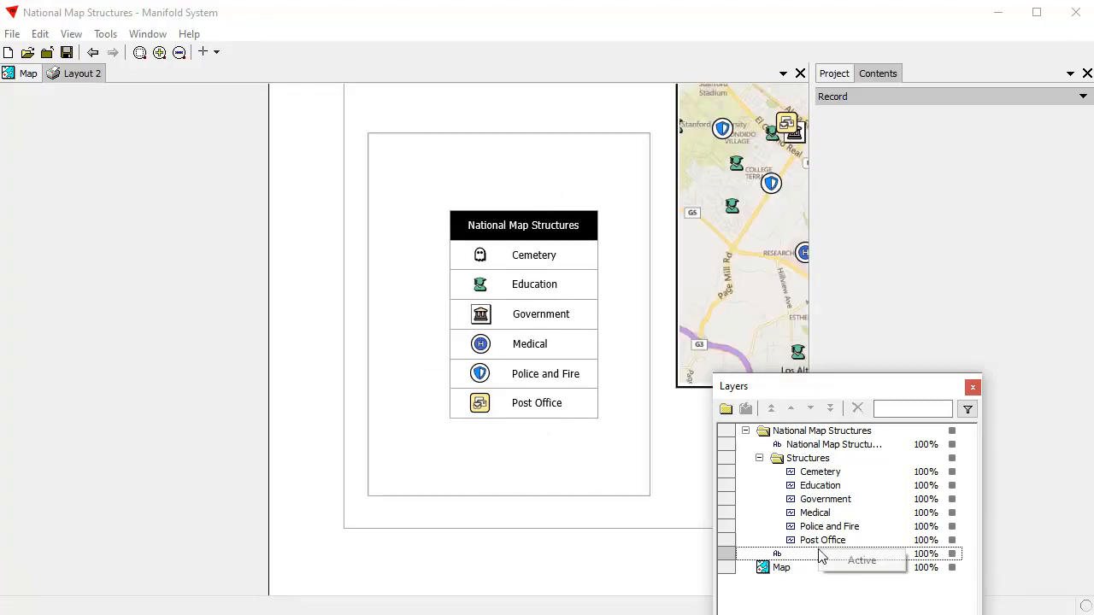
click(646, 575)
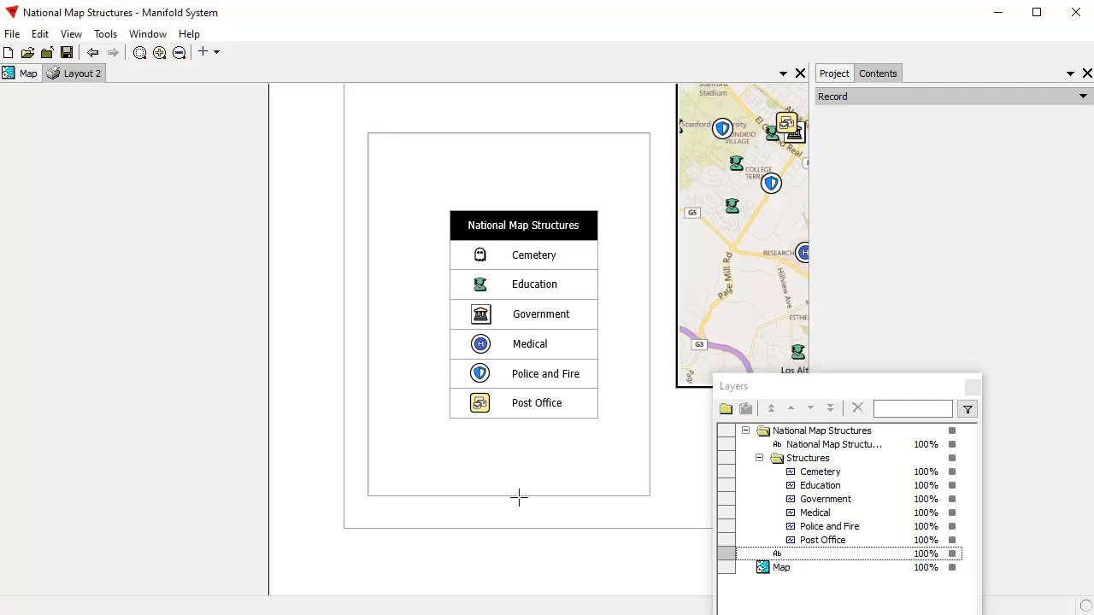
click(518, 497)
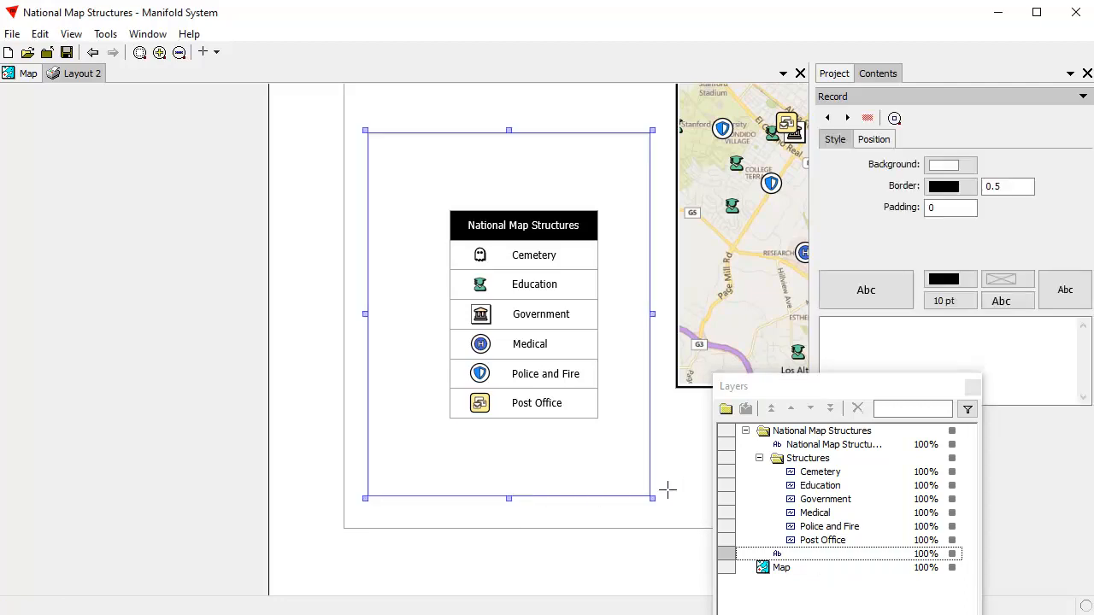
Step: Shrink the selected frame on all sides until it surrounds the legend with narrow, roughly even margins
drag(363, 500, 418, 467)
drag(647, 468, 623, 465)
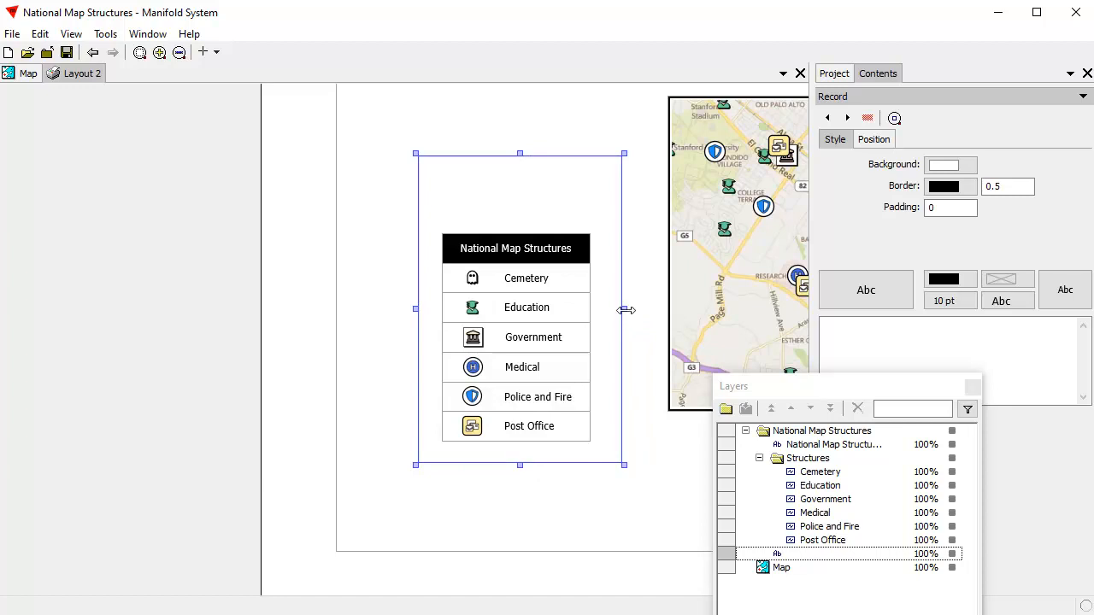
drag(622, 308, 621, 309)
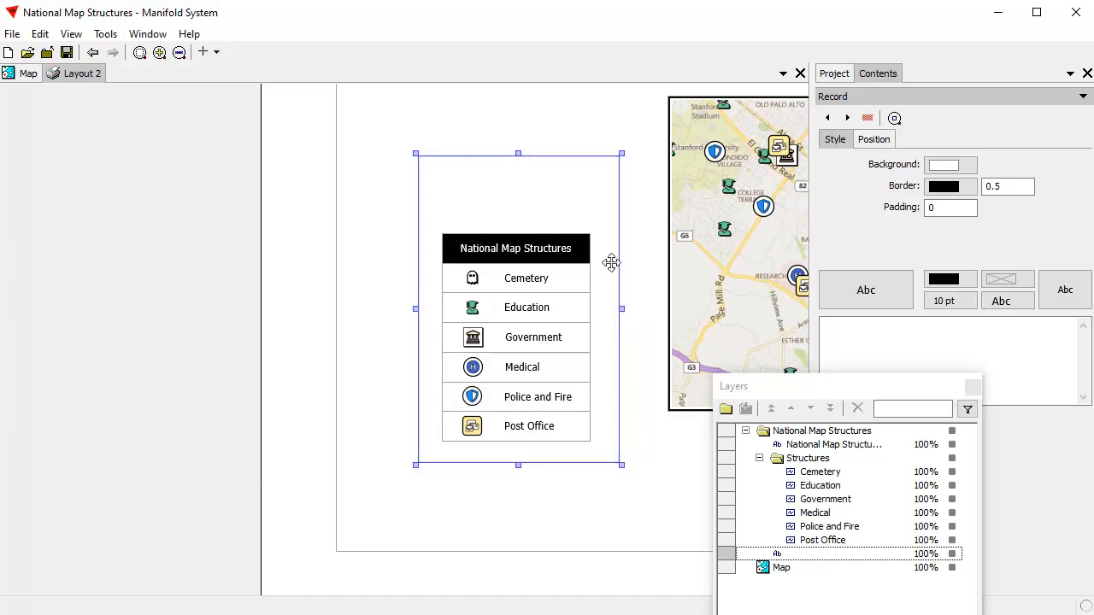
drag(518, 154, 519, 212)
drag(622, 341, 617, 340)
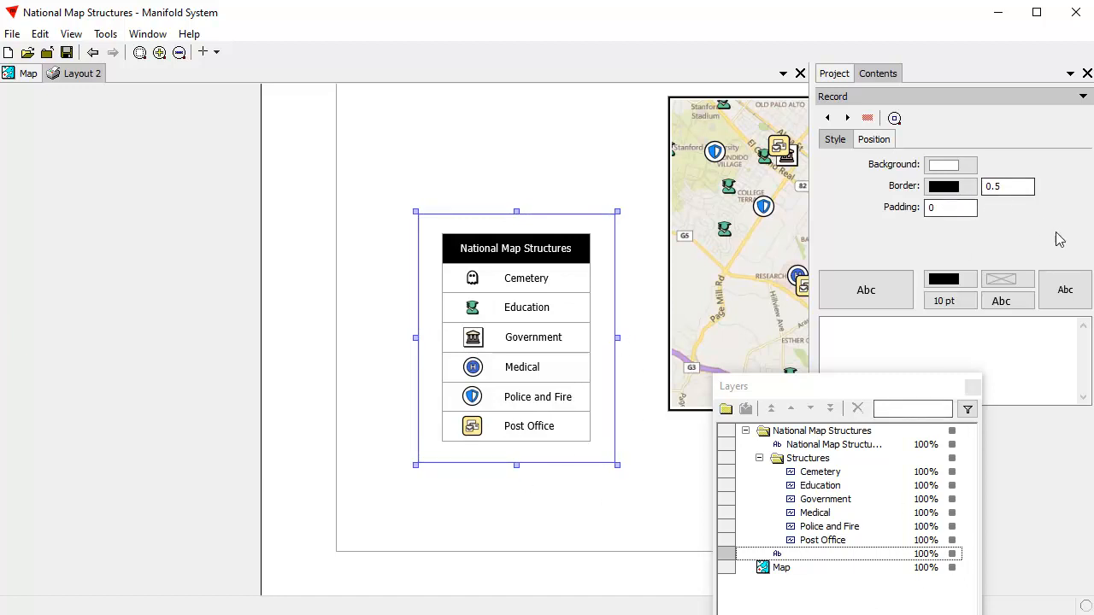
Step: Set the legend frame's border width to 2, update the record and deselect the frame
double_click(1028, 185)
text(2)
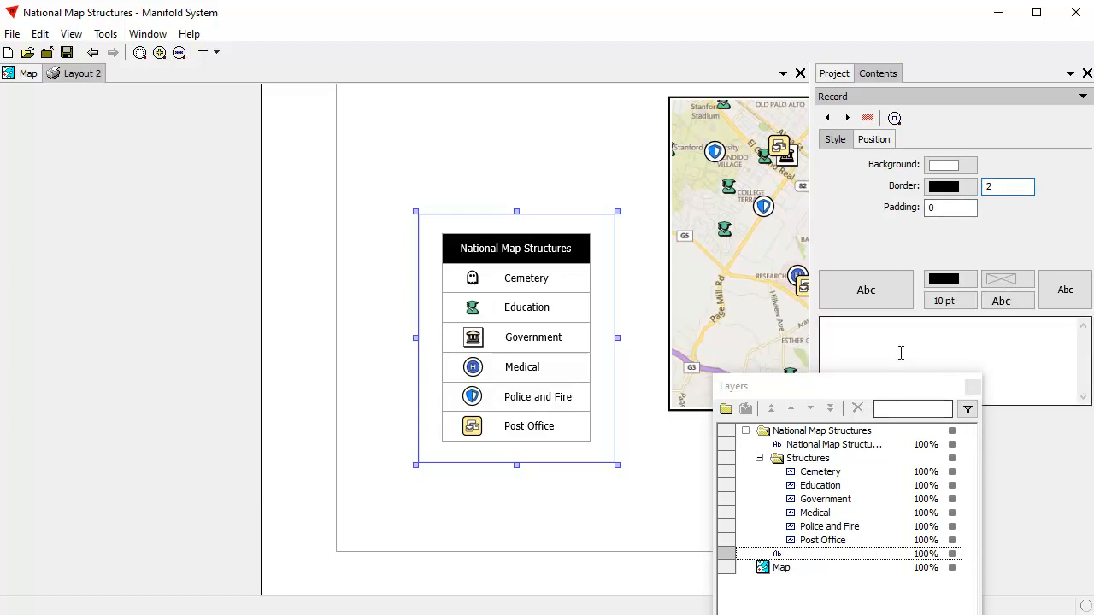
drag(868, 386, 834, 385)
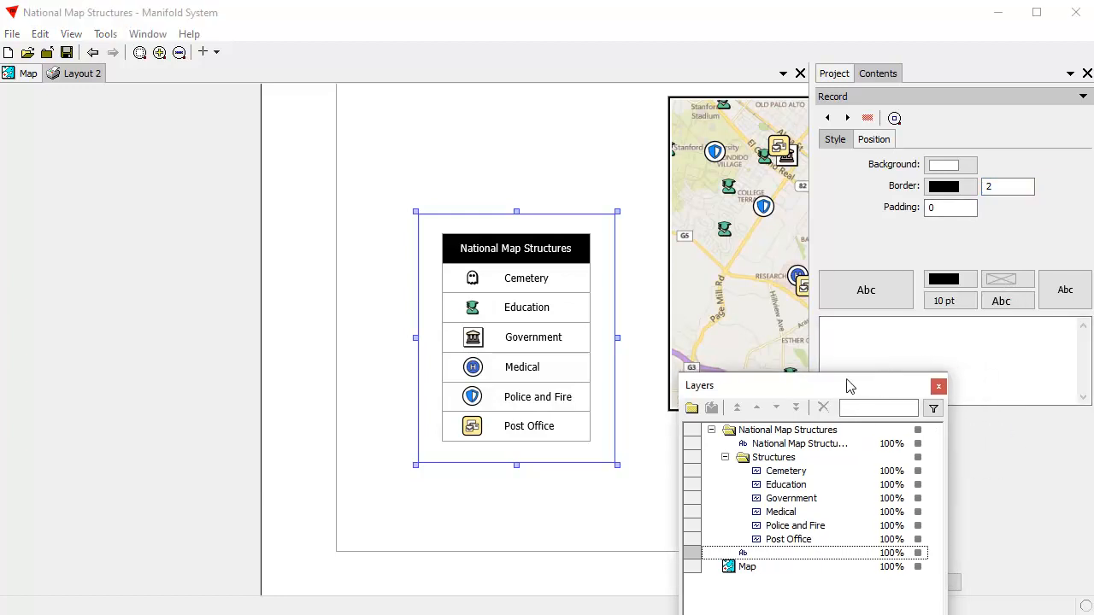
click(958, 586)
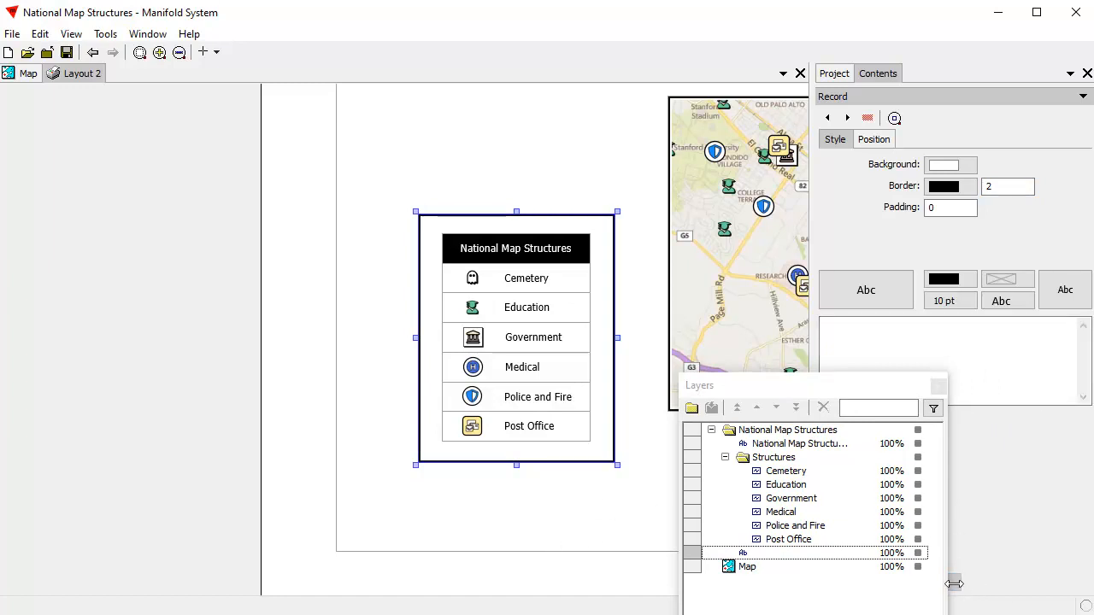
click(628, 523)
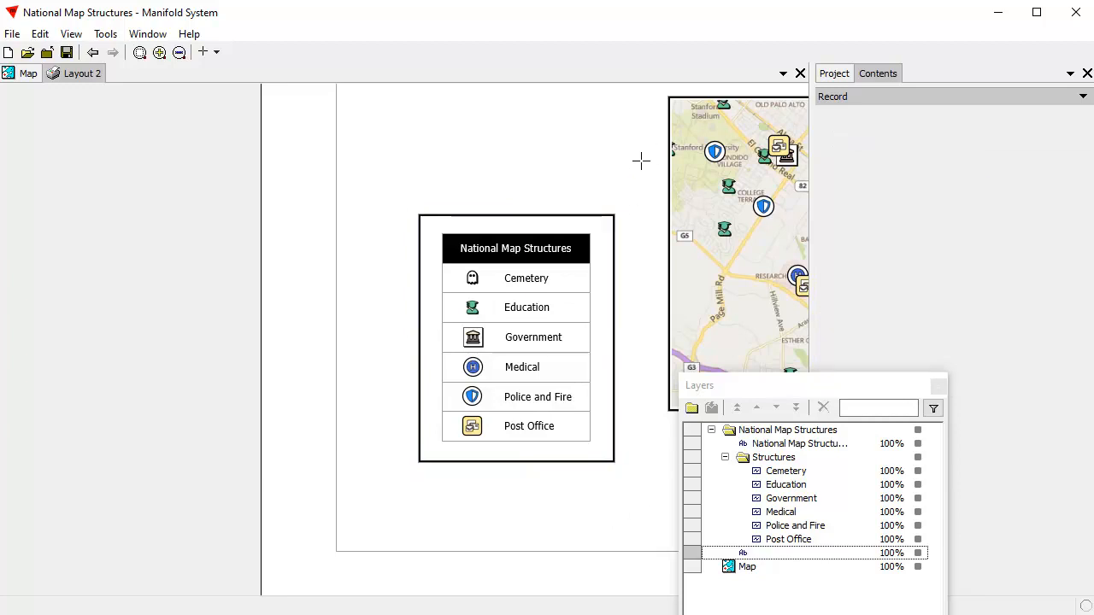
Step: Move the Layers window aside and select the map frame near its upper-right corner for style editing
drag(639, 160, 430, 179)
scroll(523, 270, down, 2)
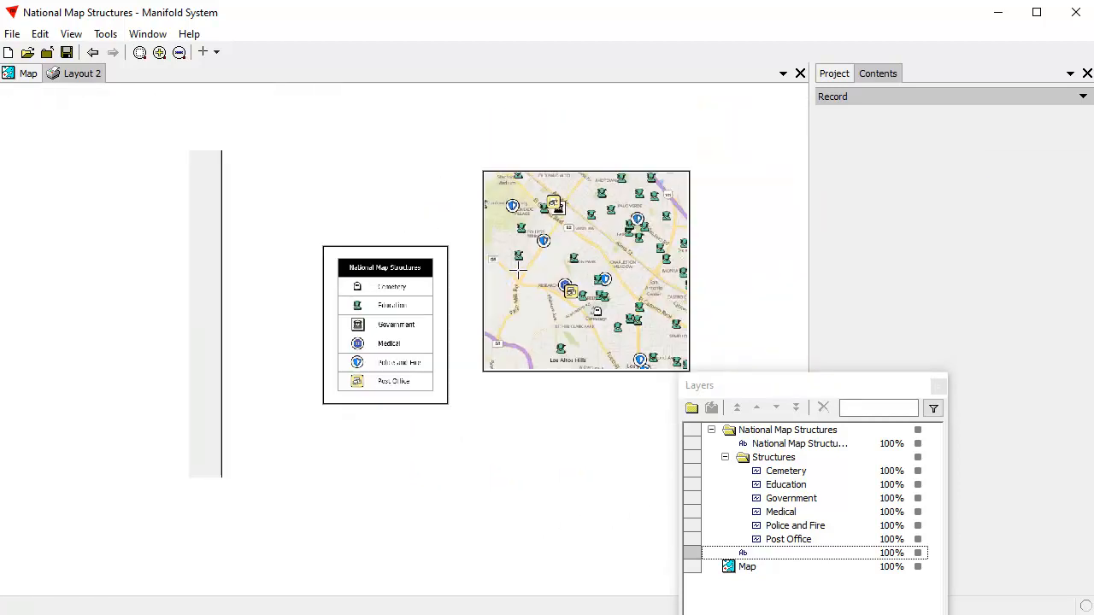
drag(822, 389, 908, 389)
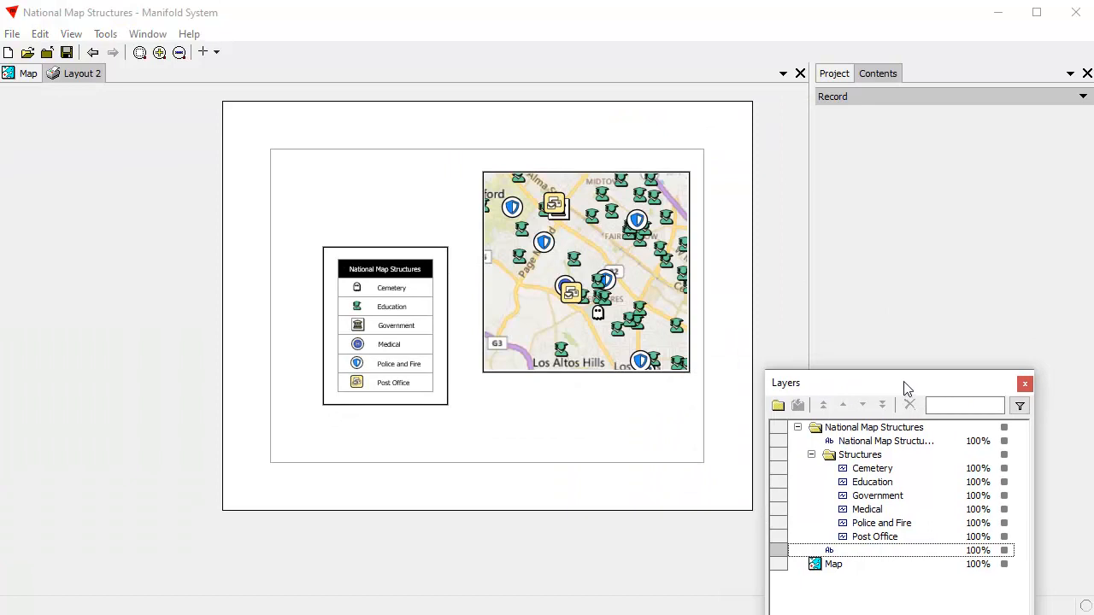
click(614, 246)
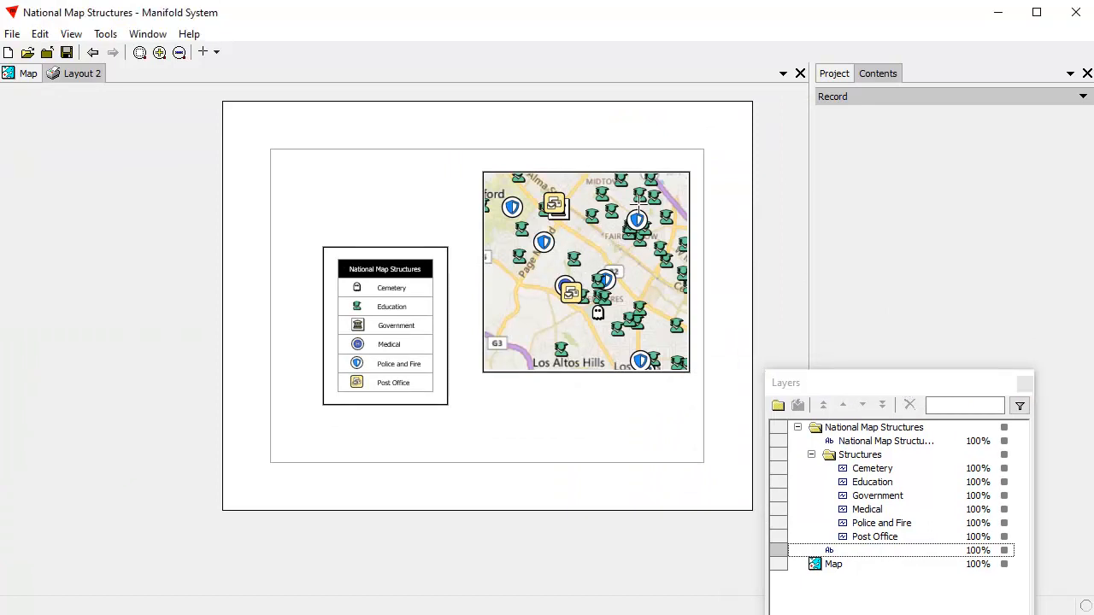
drag(603, 135, 730, 261)
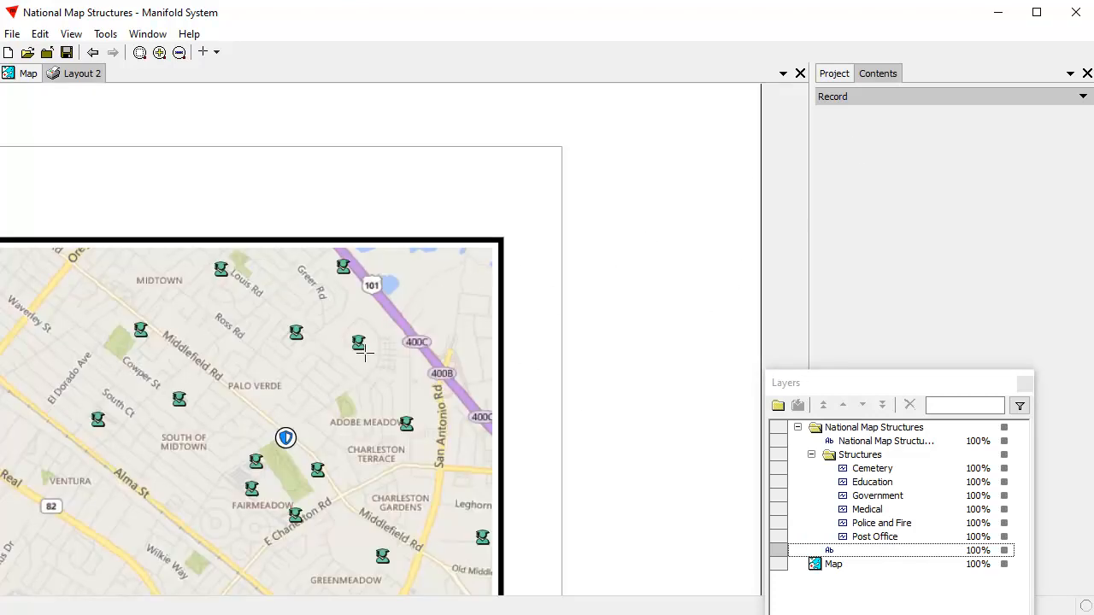
click(361, 370)
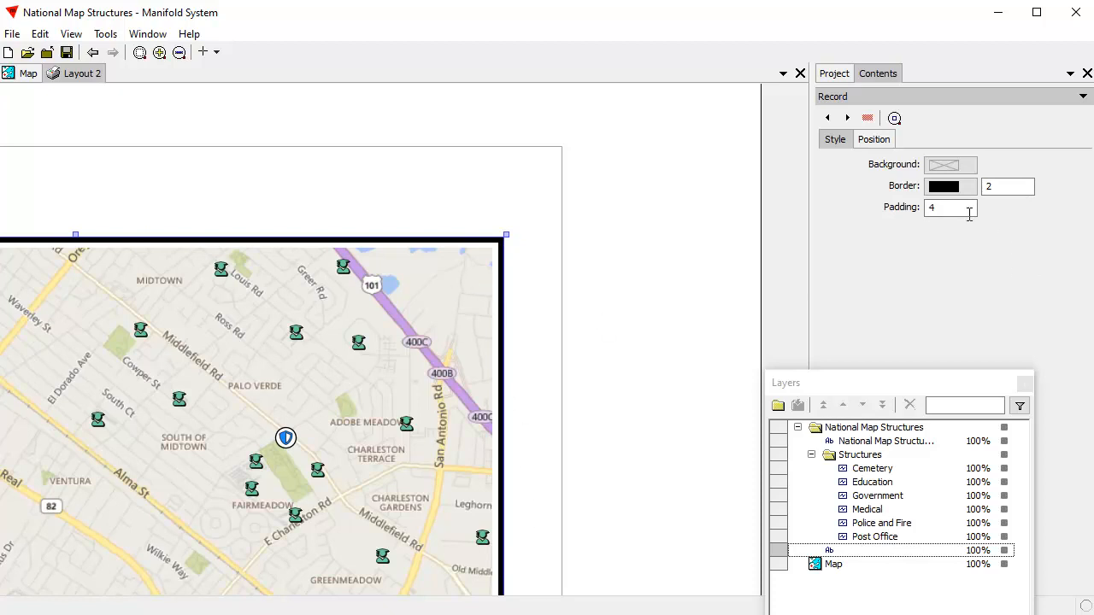
Step: Try a padding of 0 on the map frame and restore the padding to 4, updating the record each time
drag(949, 210, 856, 217)
text(0)
drag(923, 367, 857, 315)
click(940, 583)
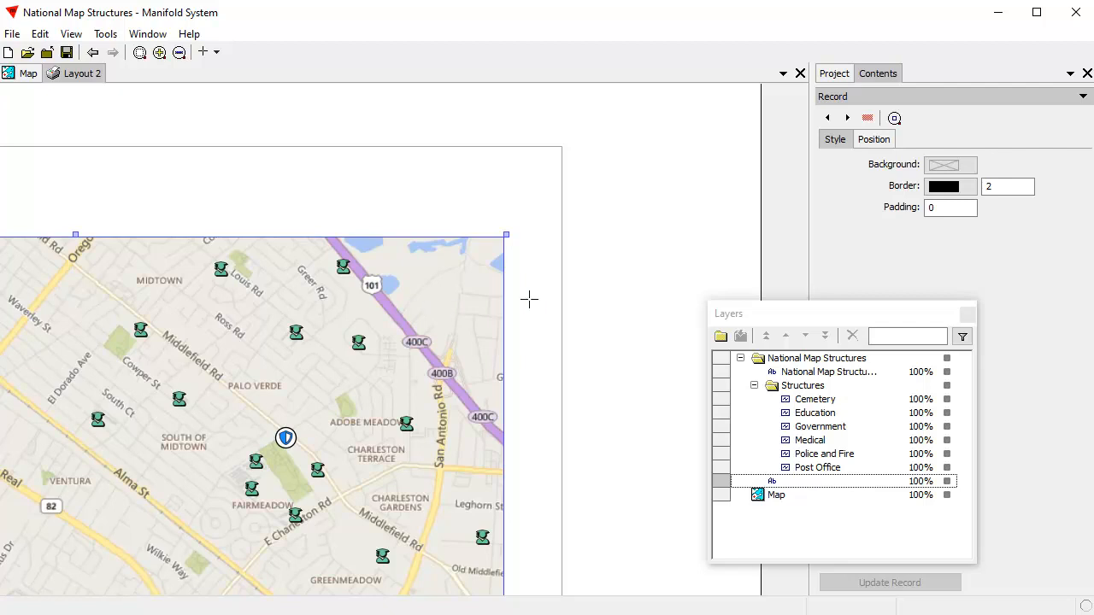
double_click(944, 207)
text(4)
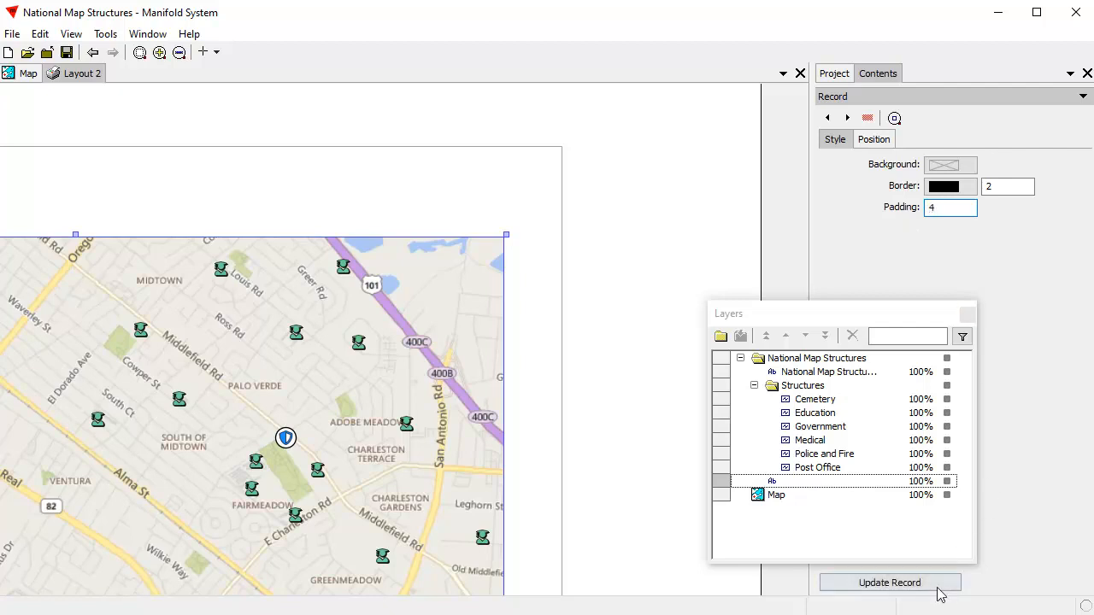
click(937, 585)
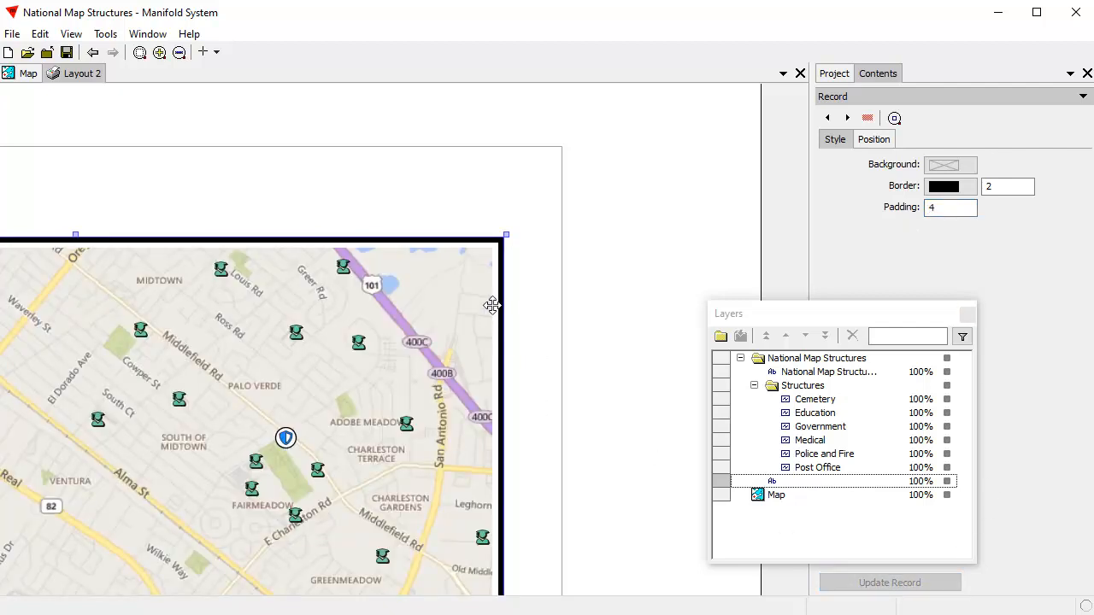
Step: Try the map frame with a transparent border colour and restore the border to black, updating the record each time
drag(408, 194, 558, 299)
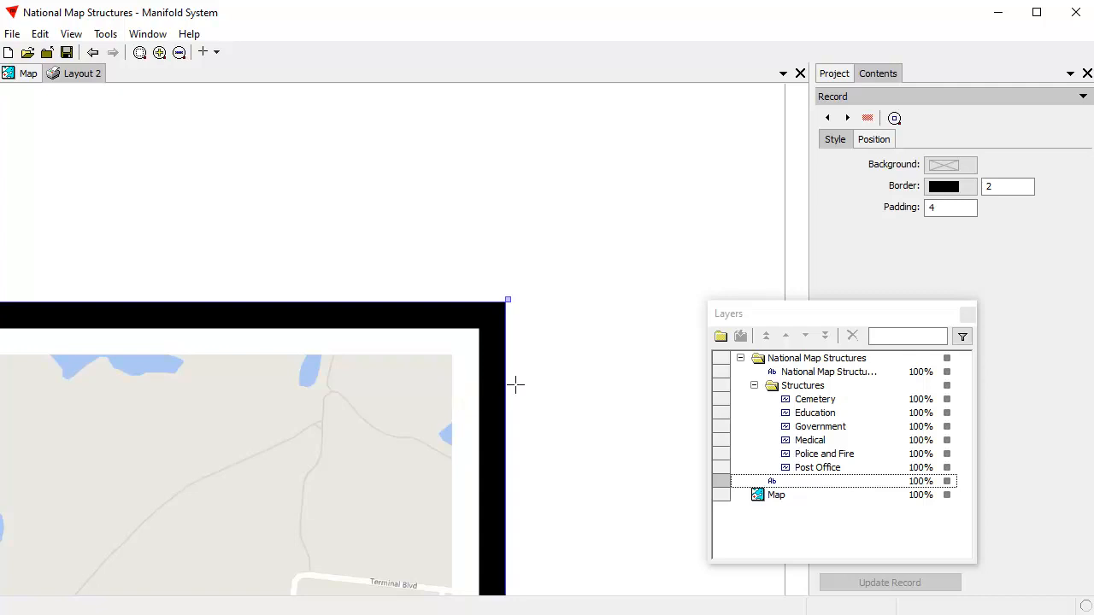
click(955, 195)
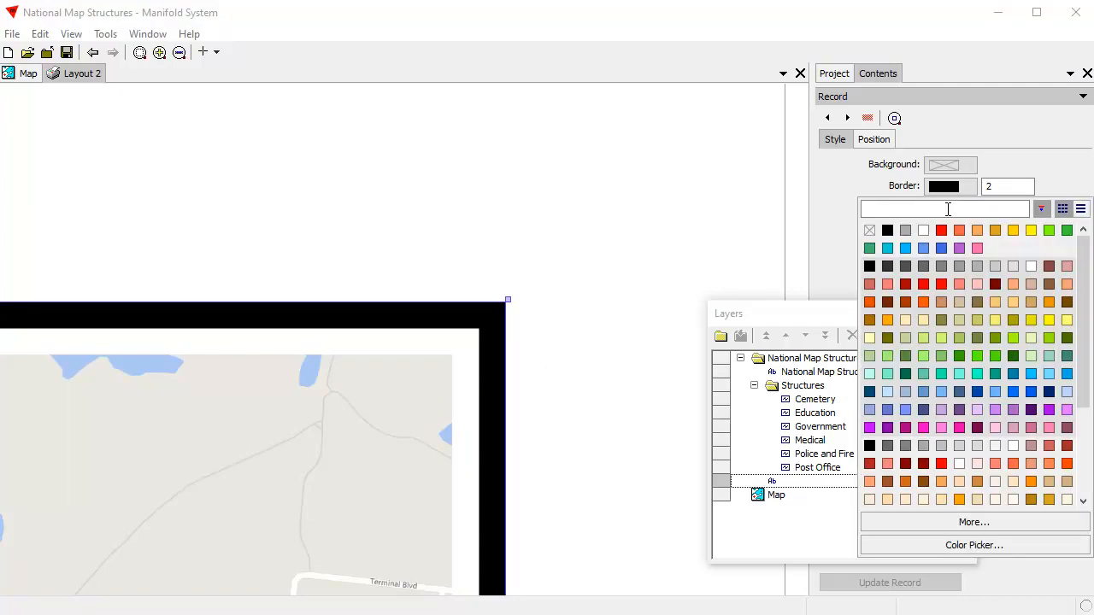
click(869, 227)
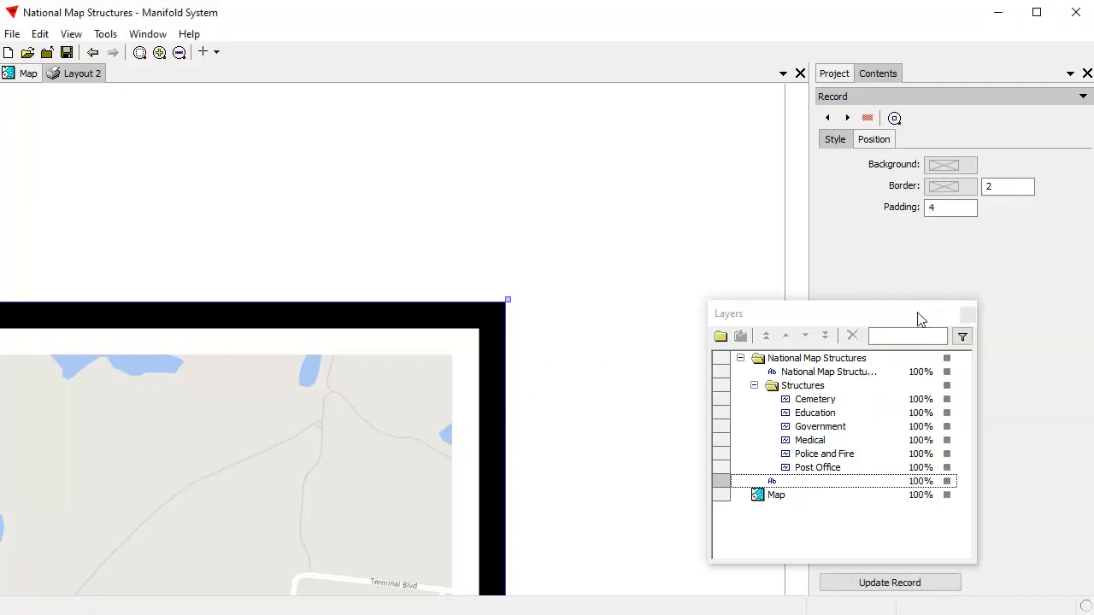
click(936, 584)
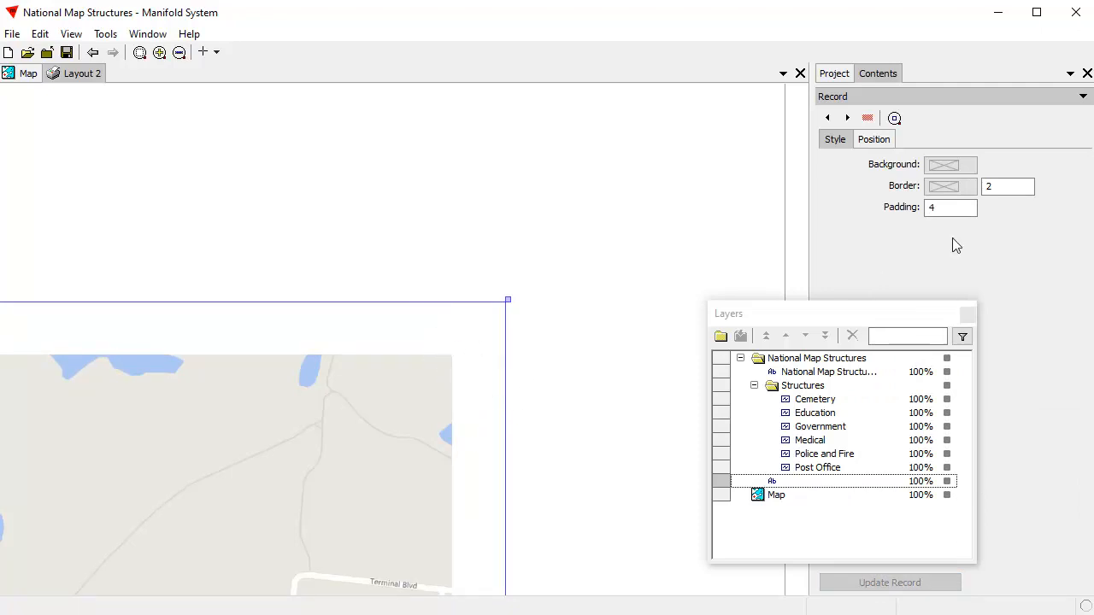
click(955, 192)
click(887, 231)
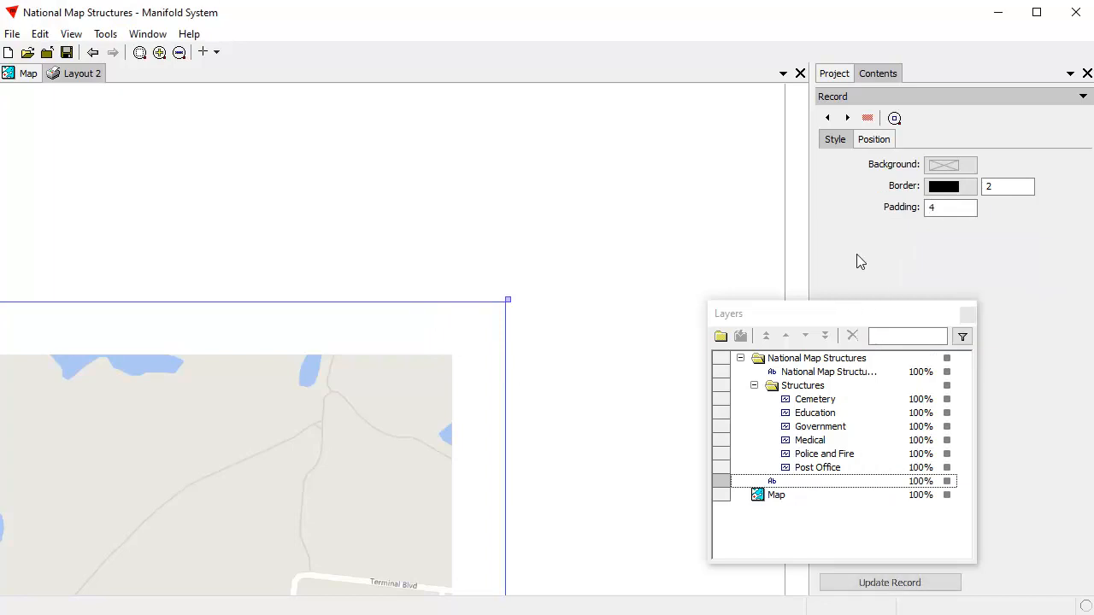
click(940, 583)
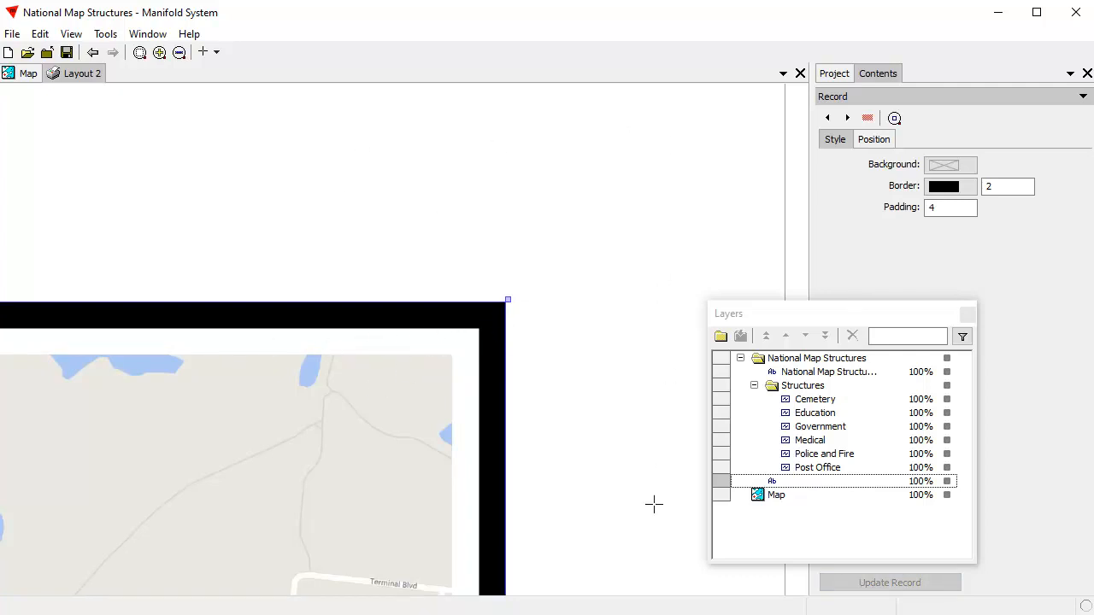
Step: Set the map frame's background colour to red and update the record
click(959, 170)
click(939, 210)
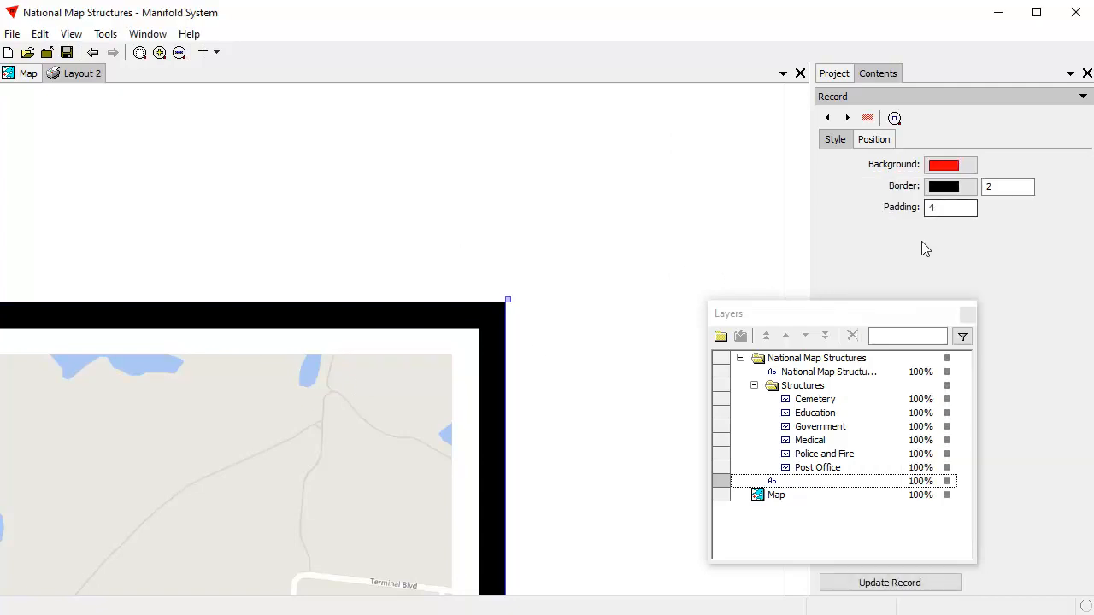
click(950, 585)
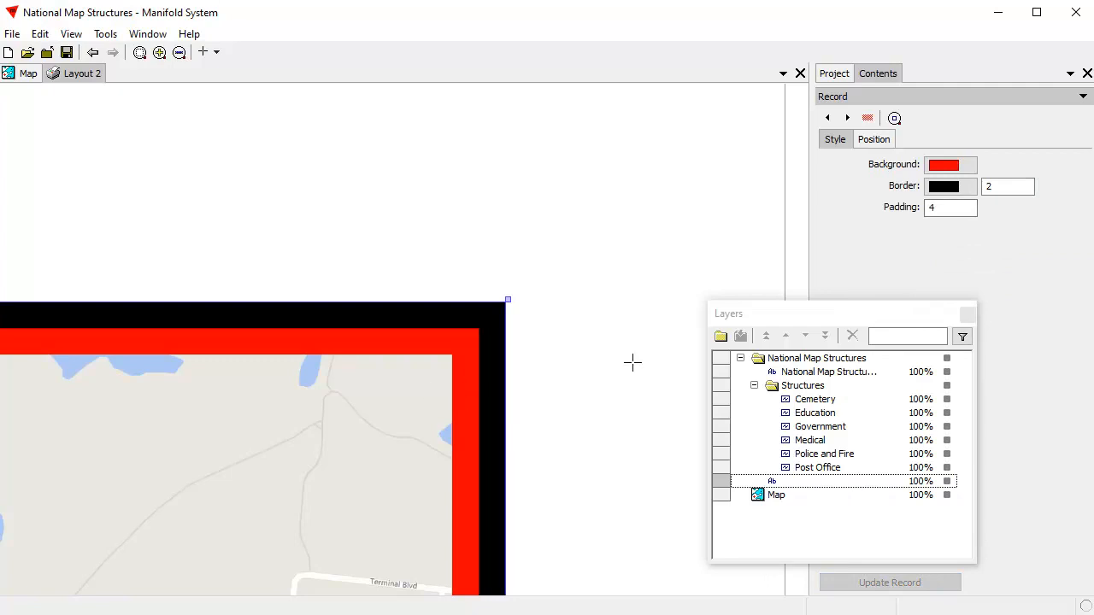
Step: Set the map frame's background colour to dark grey and update the record
click(950, 186)
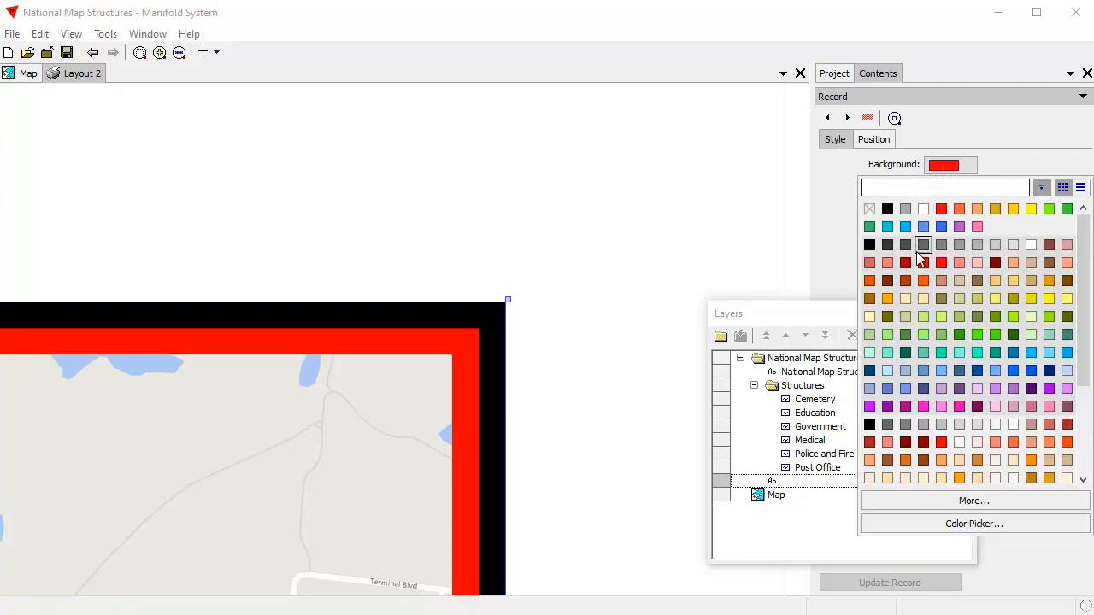
click(923, 245)
click(900, 584)
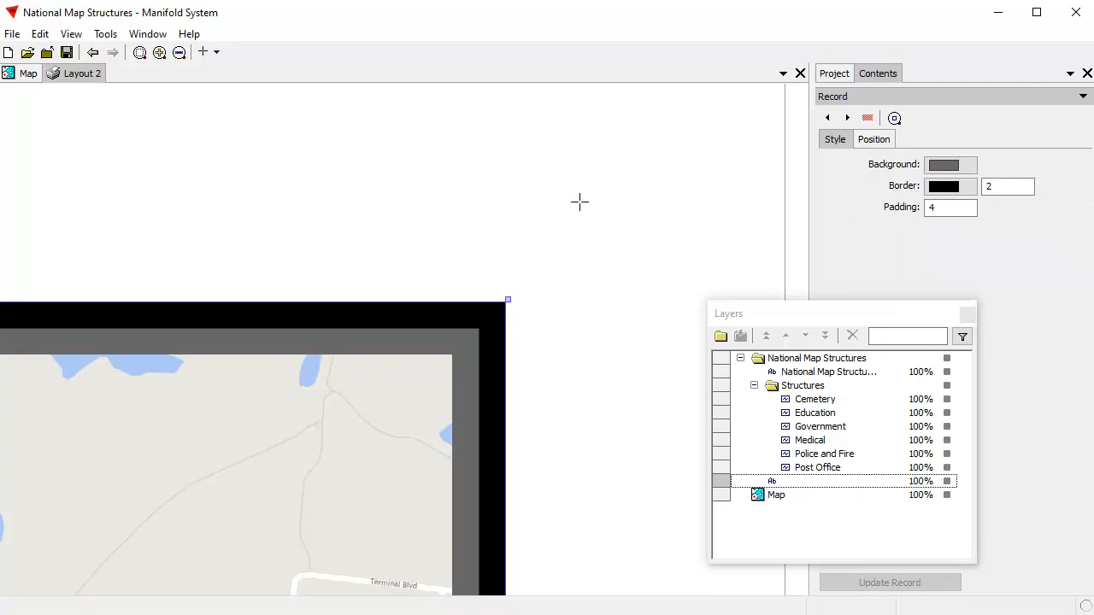
Step: Move the map frame to the upper-right corner of the page margins and enlarge it down and left until it meets the legend frame
scroll(516, 222, down, 2)
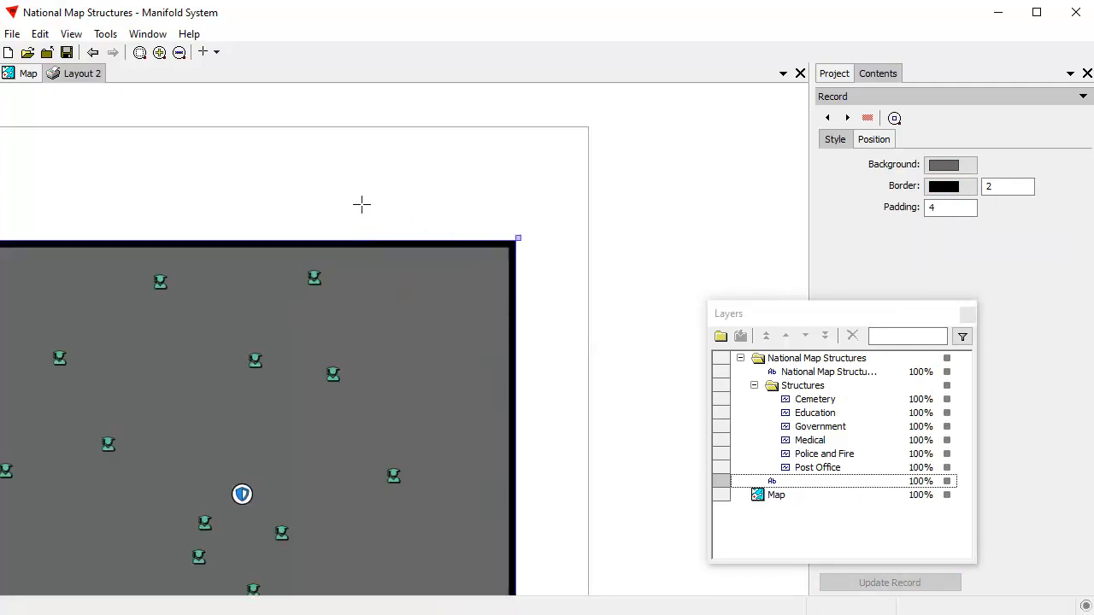
scroll(325, 205, down, 6)
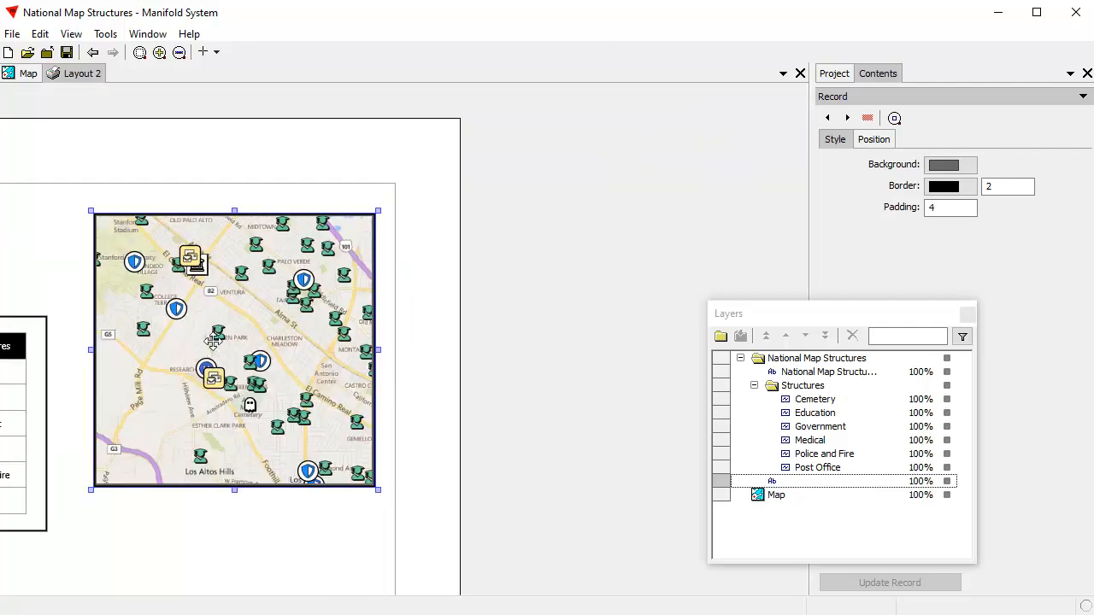
drag(213, 341, 501, 325)
drag(104, 517, 445, 466)
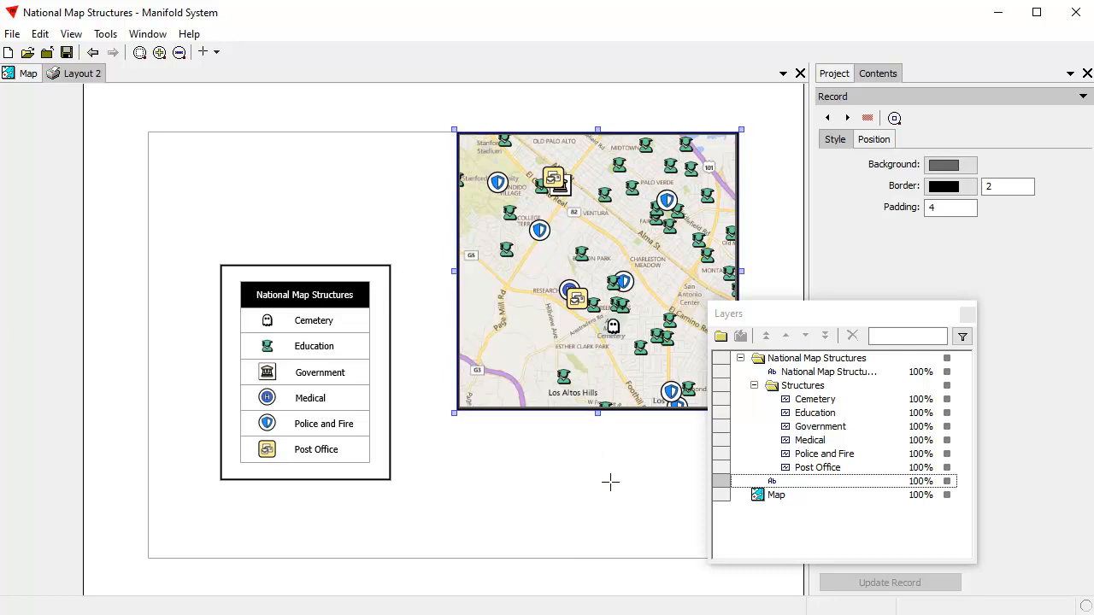
drag(453, 411, 389, 515)
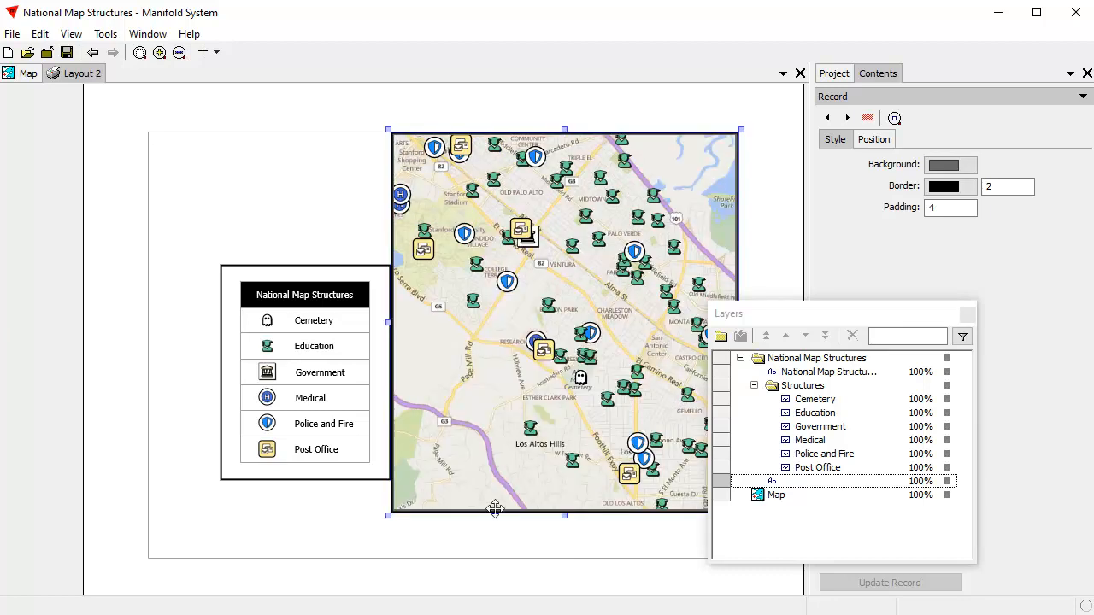
Step: Select all legend layers, move the whole legend over the map's lower-left edge and clear the selection
click(850, 362)
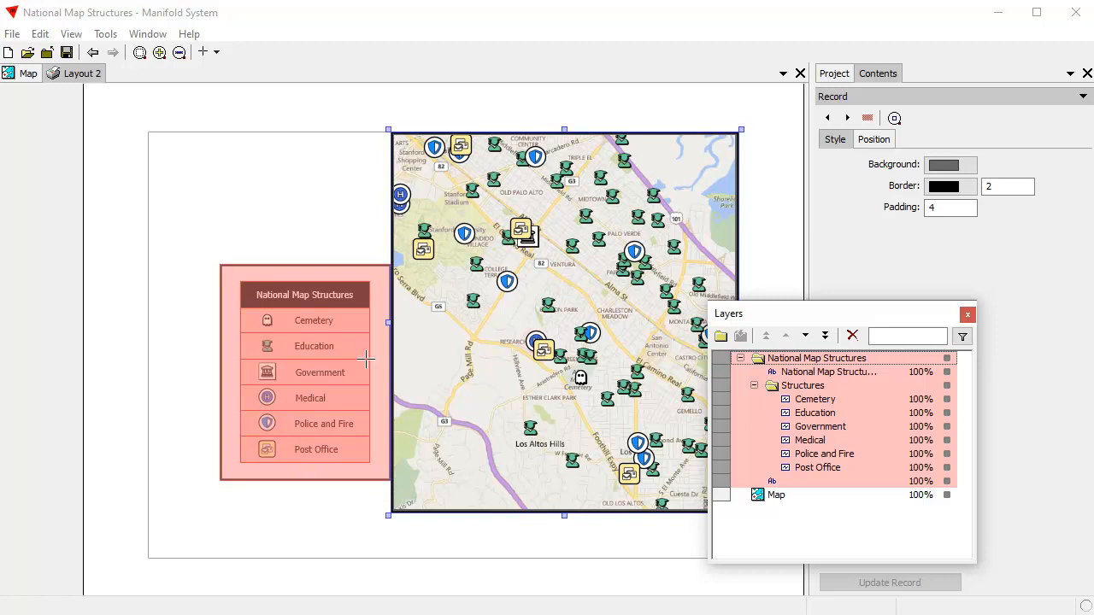
click(315, 454)
drag(304, 447, 382, 467)
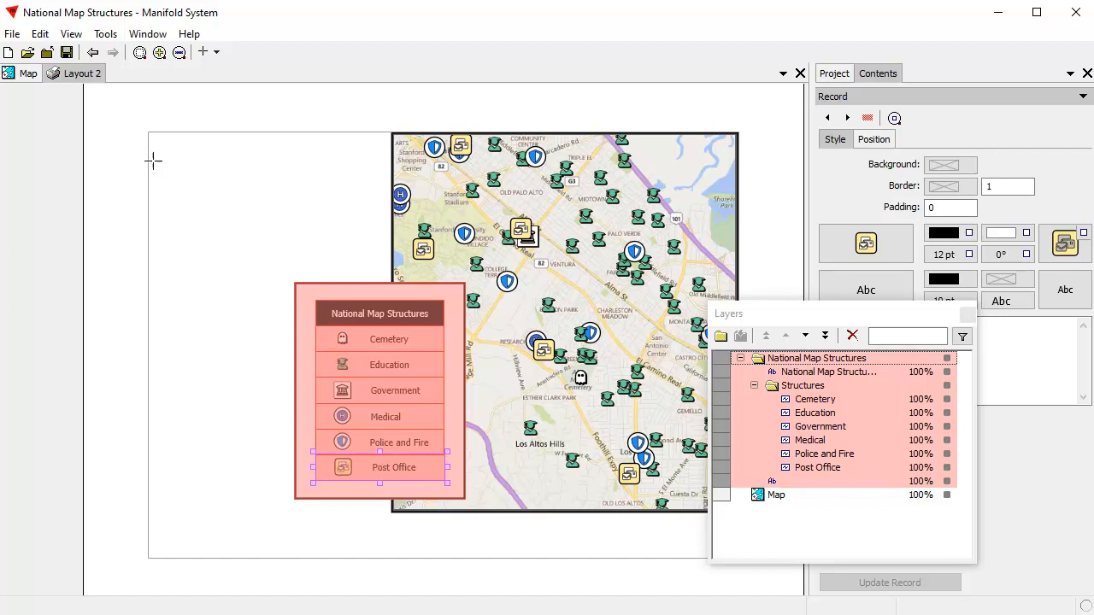
click(40, 33)
click(106, 146)
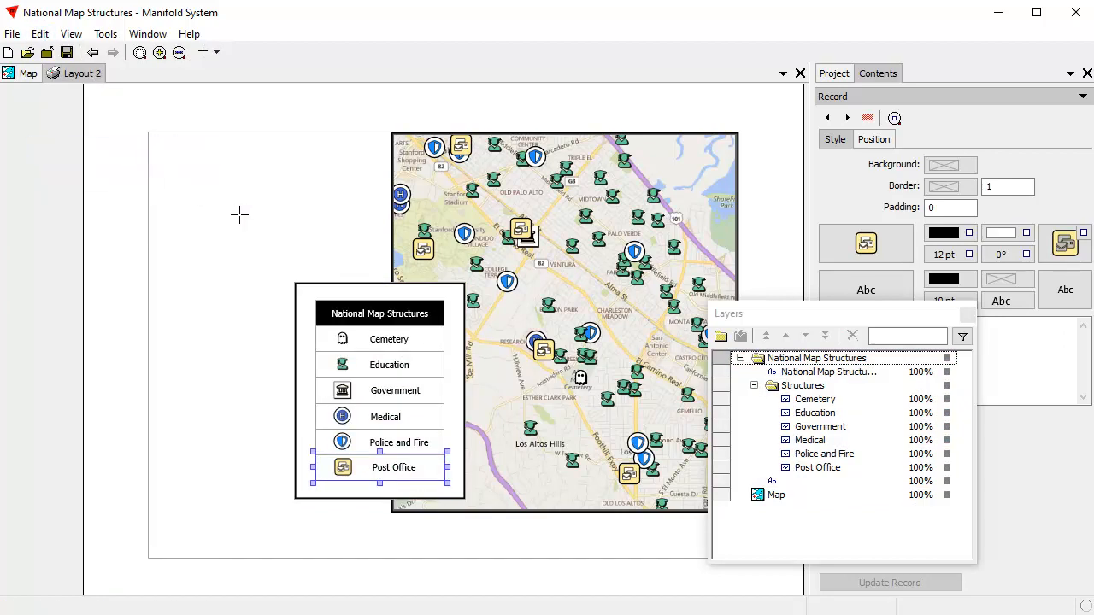
click(244, 210)
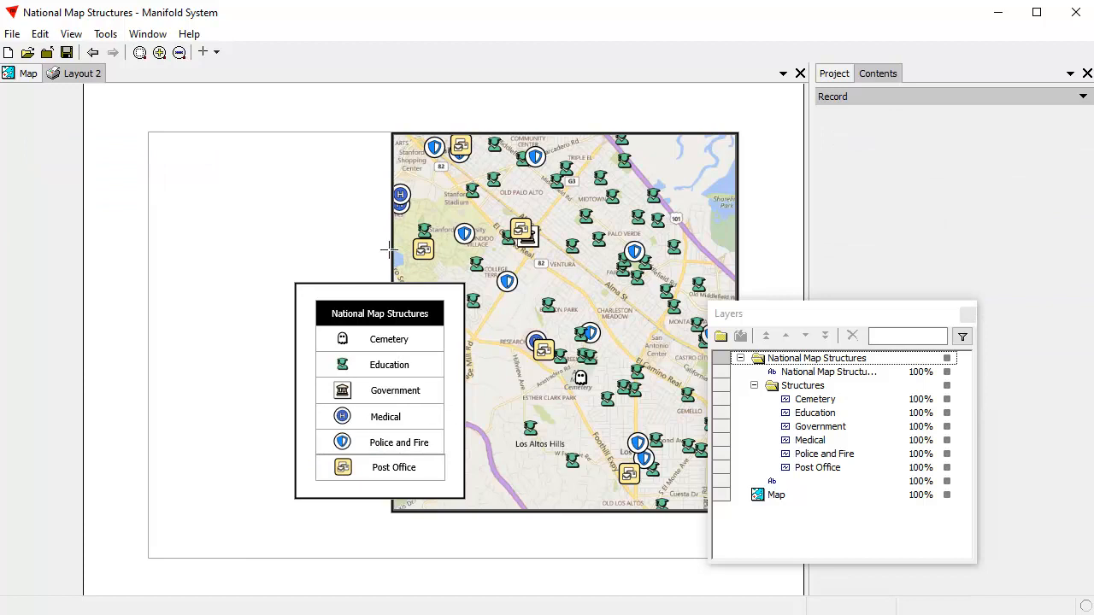
Step: Dock the floating Layers window beside the other panes and show the project's component list
click(852, 318)
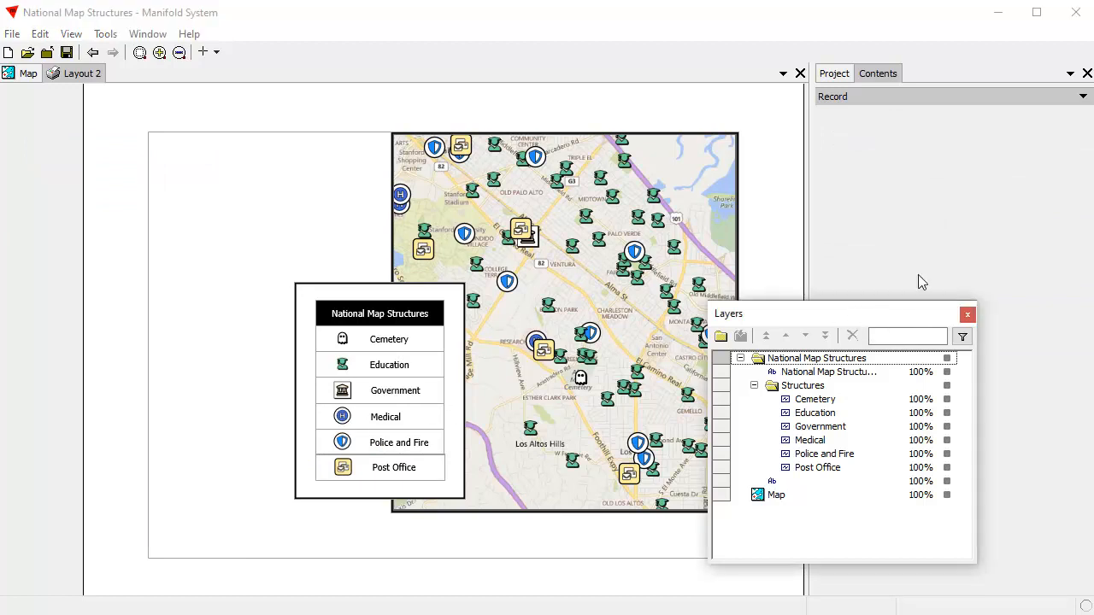
double_click(846, 317)
click(834, 73)
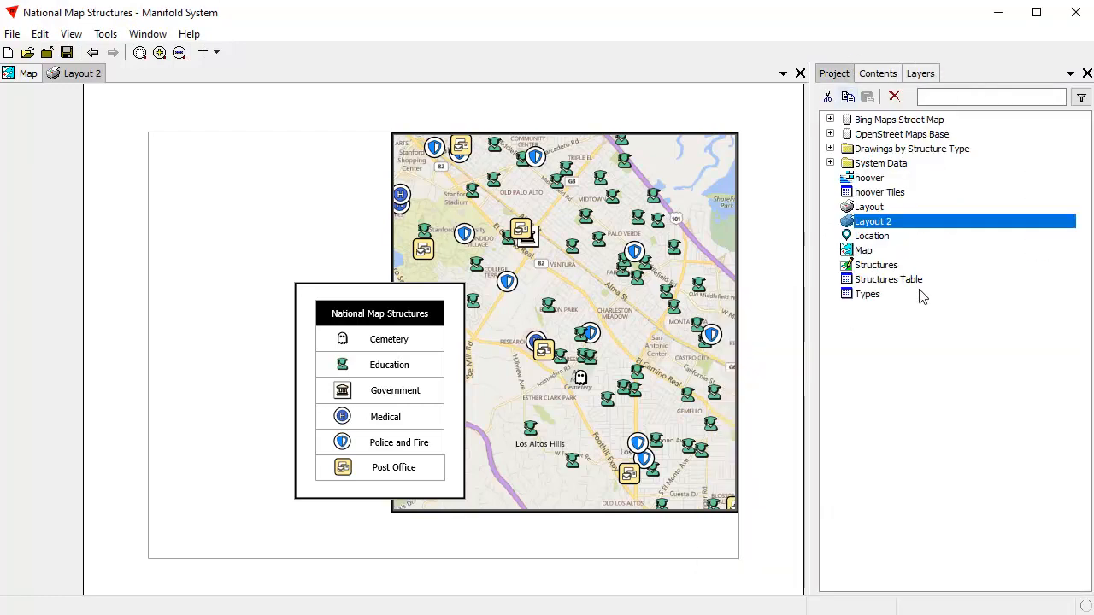
Step: Add the hoover image to the layout and shrink its frame from the lower-right corner until it fits left of the map
click(871, 179)
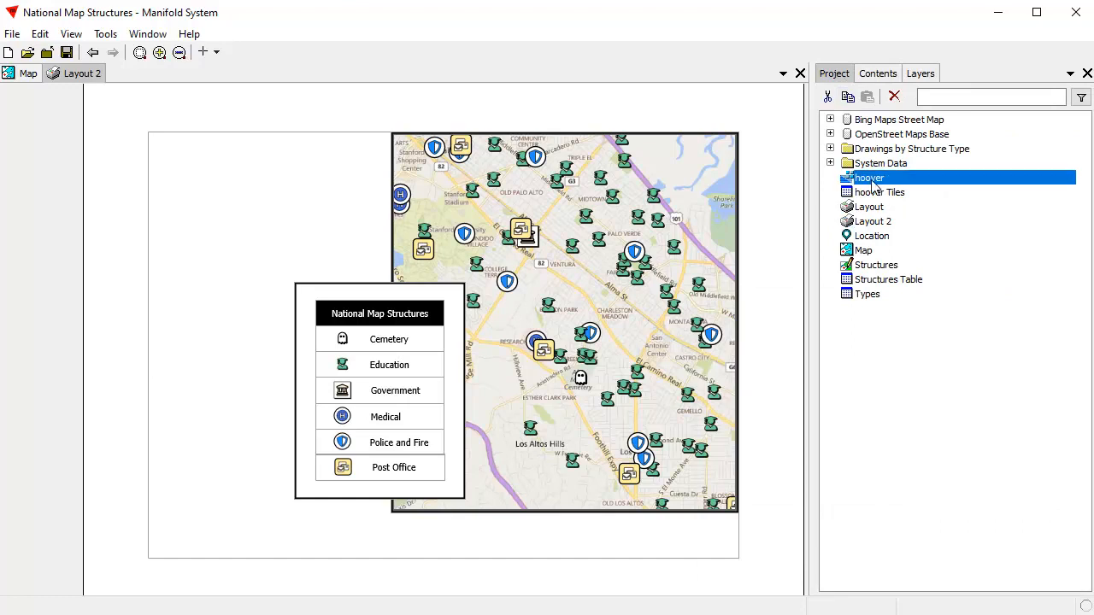
drag(407, 219, 406, 218)
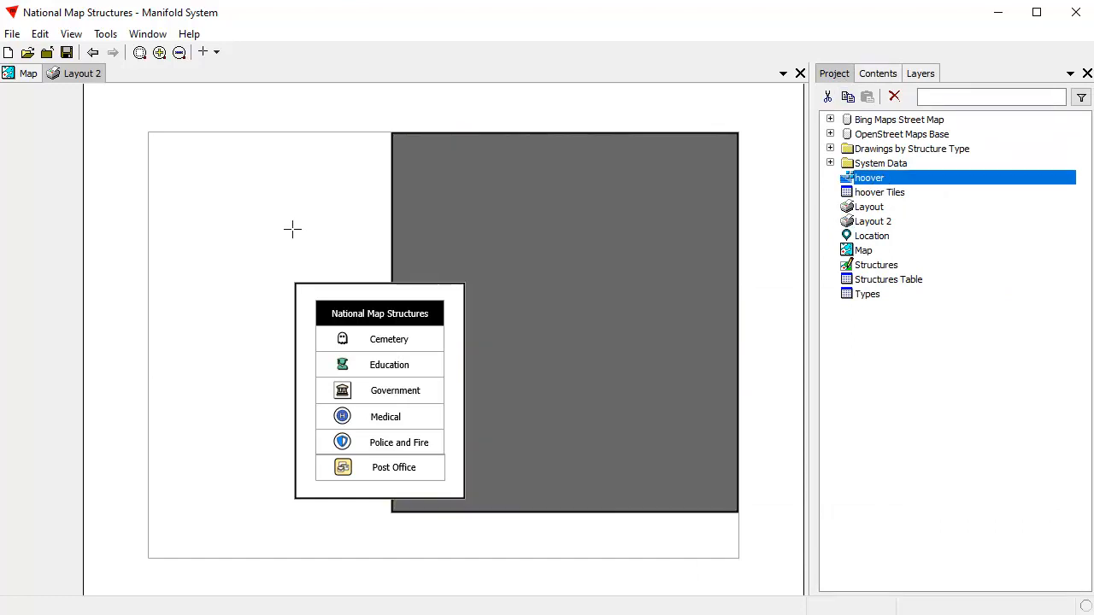
click(921, 73)
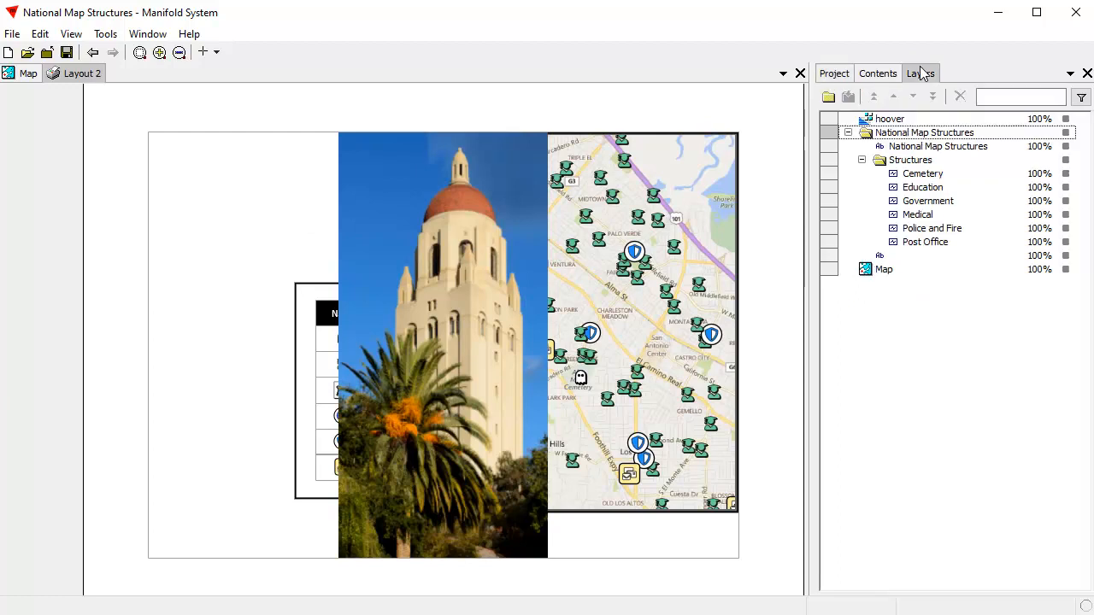
right_click(885, 119)
click(906, 127)
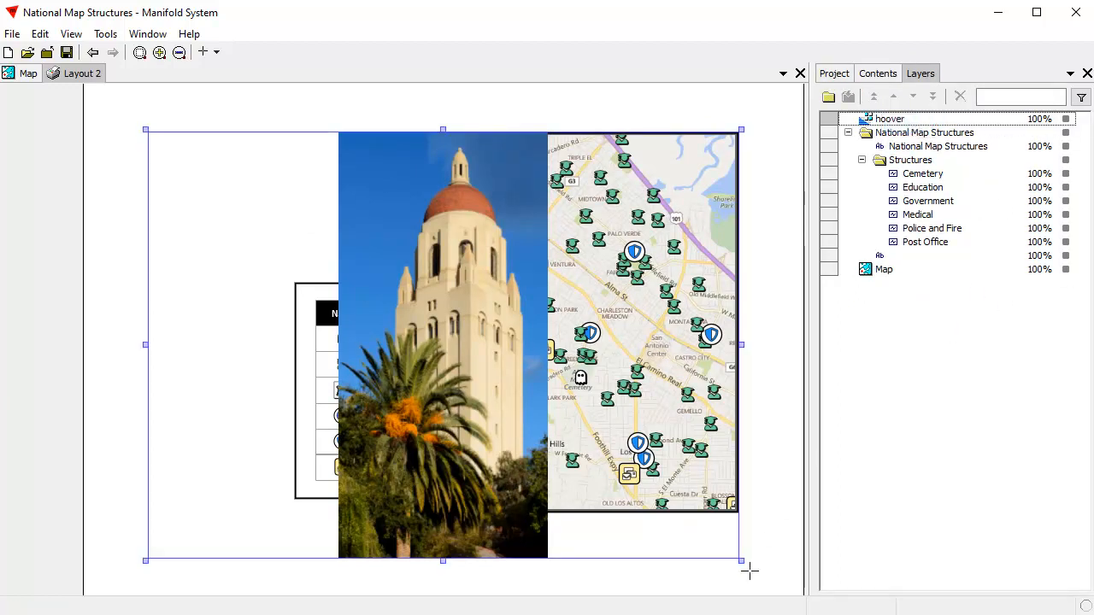
drag(738, 560, 370, 456)
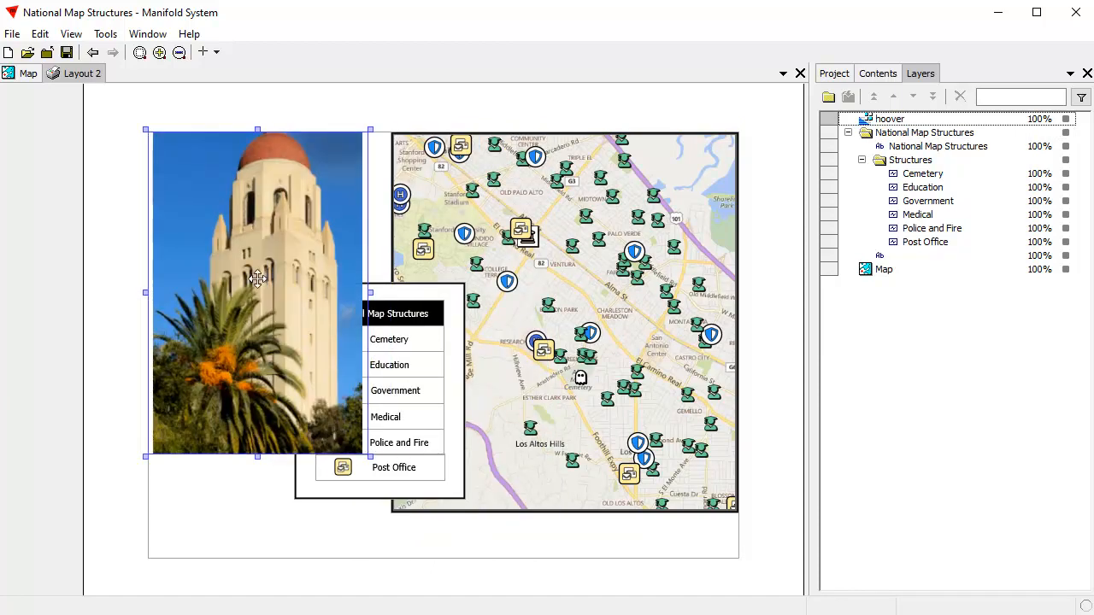
Step: Shrink the hoover frame from its upper-left corner, shift it slightly left, extend its bottom edge downward and clear the selection
click(141, 130)
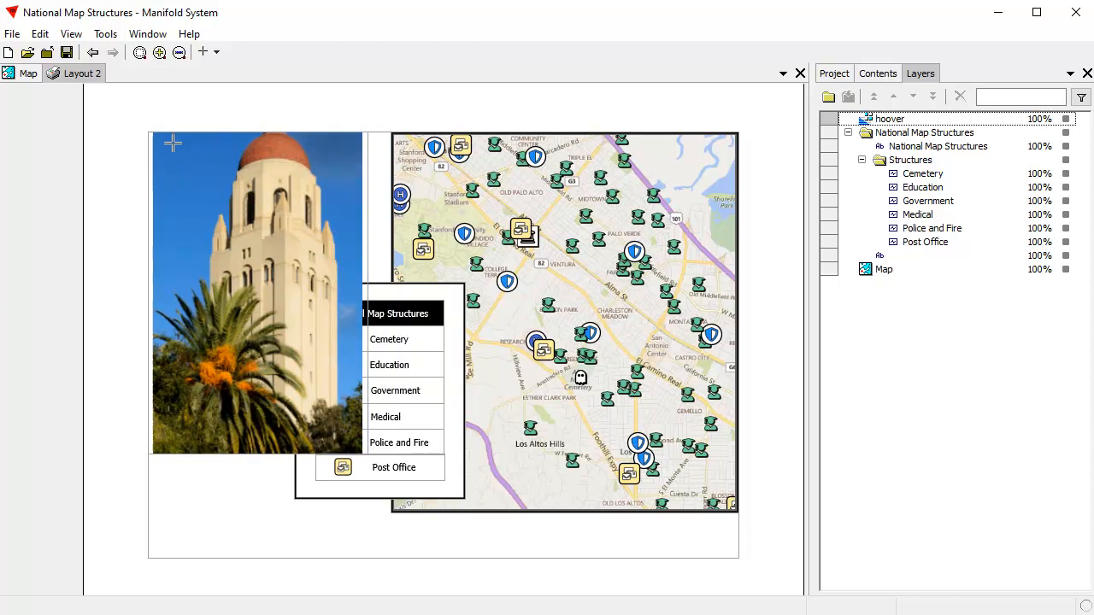
click(172, 143)
drag(142, 128, 194, 202)
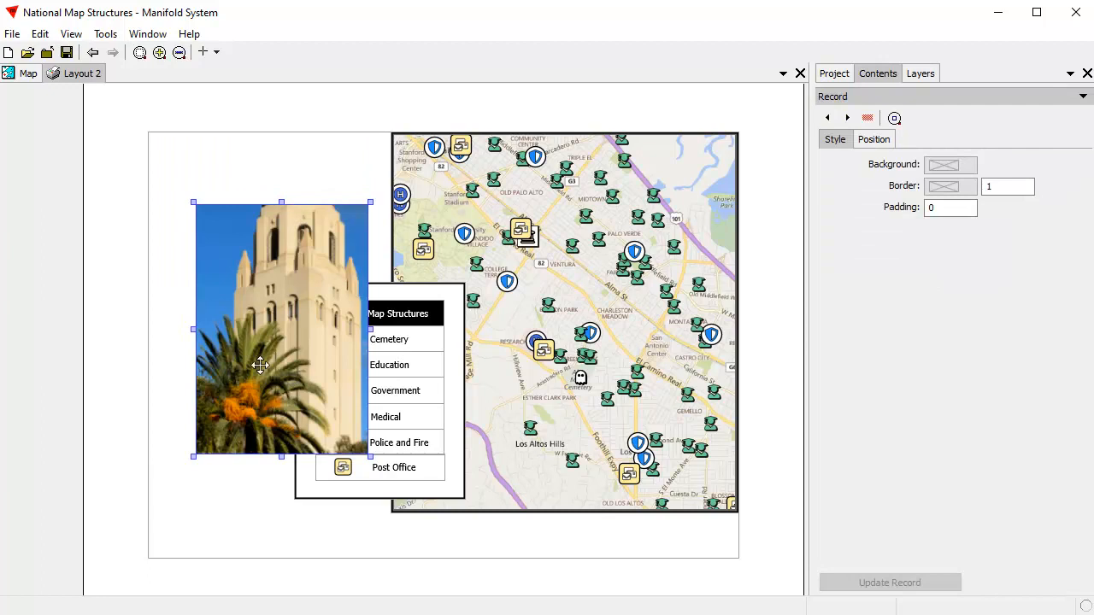
drag(260, 380, 243, 377)
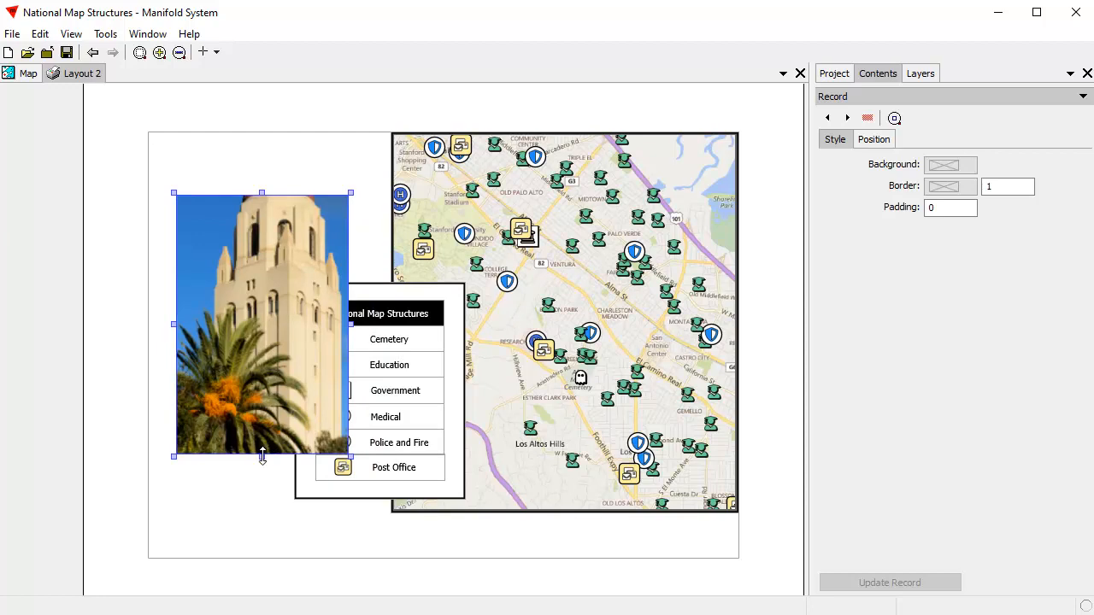
drag(261, 457, 261, 481)
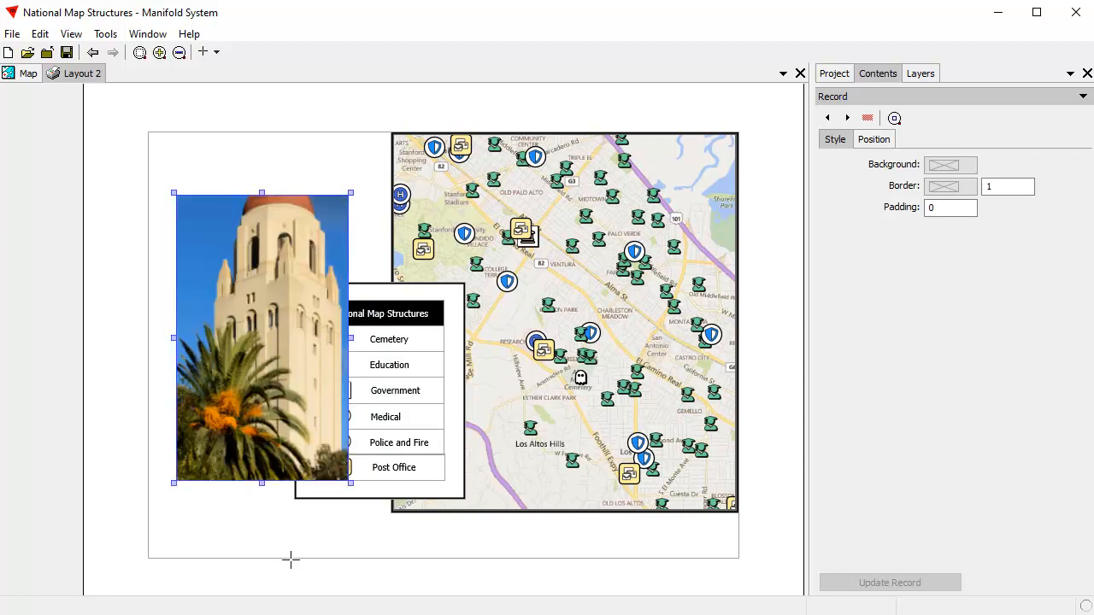
click(262, 520)
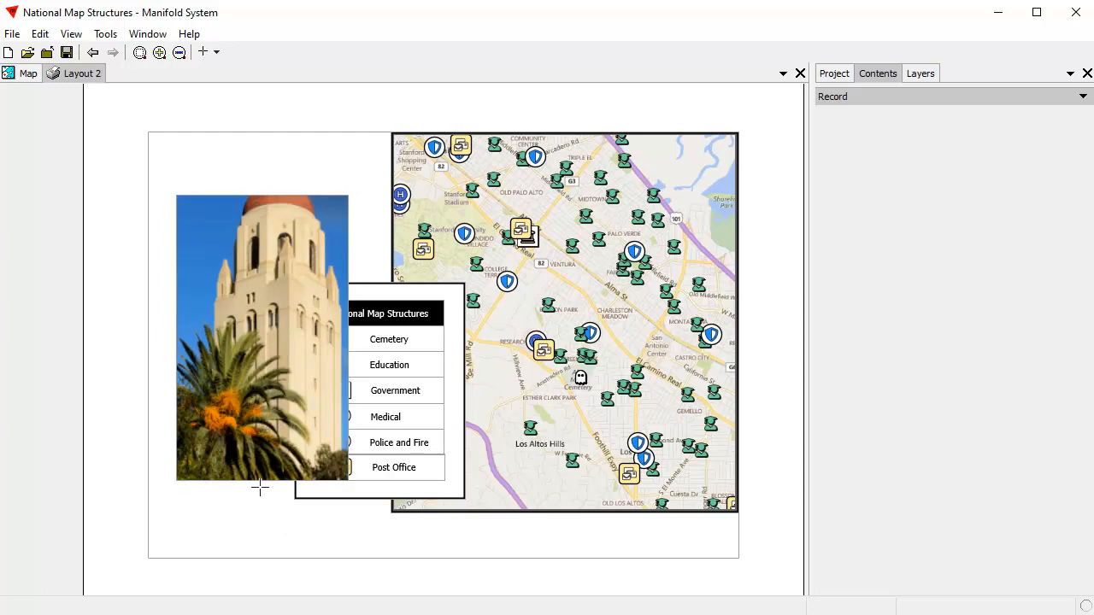
Step: Reposition the picture inside the hoover frame so the whole tower top shows and the photo fills the frame
click(272, 345)
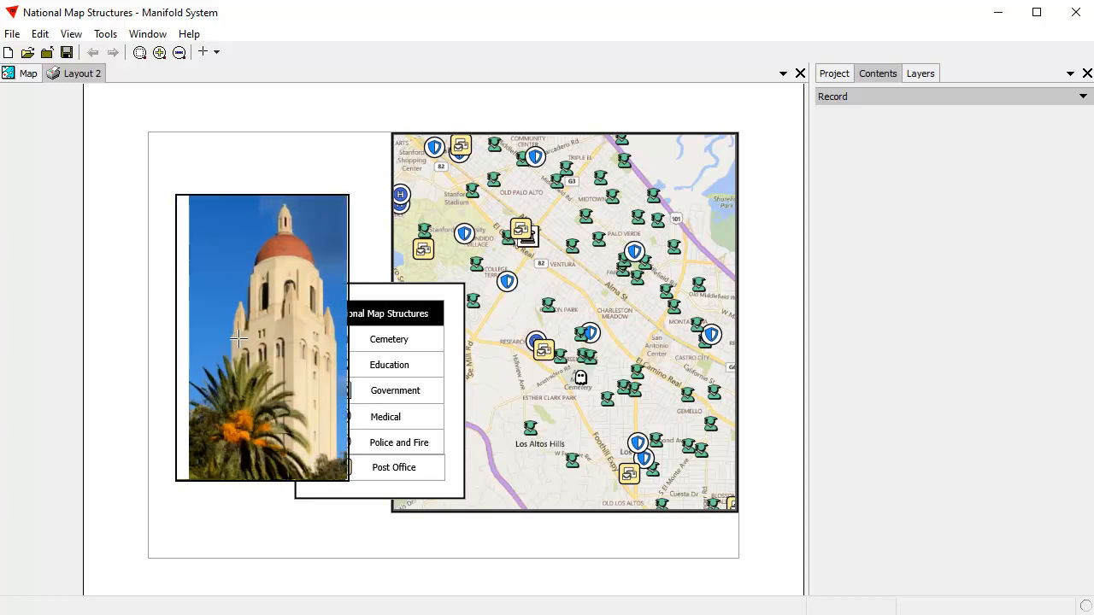
drag(195, 201, 339, 443)
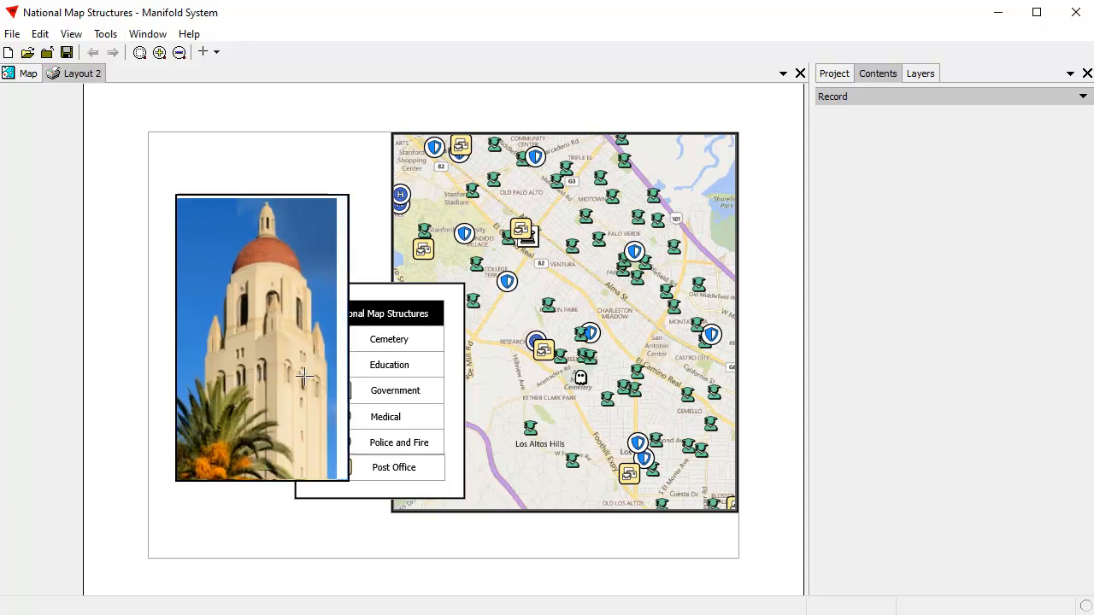
Step: Move the hoover layer to the bottom of the layer order and clear its selection
click(926, 75)
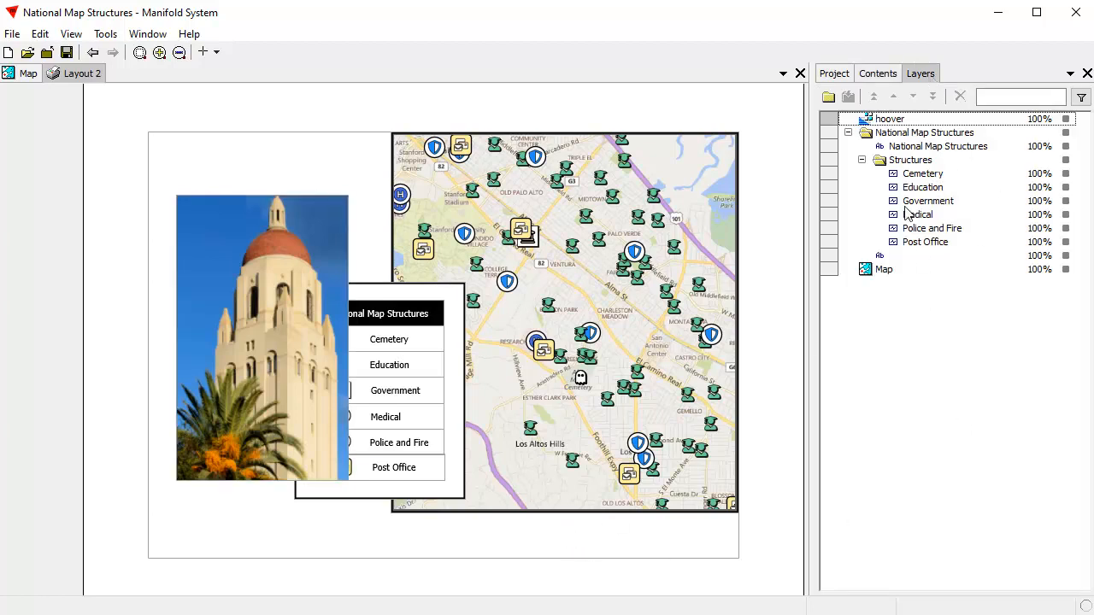
click(899, 121)
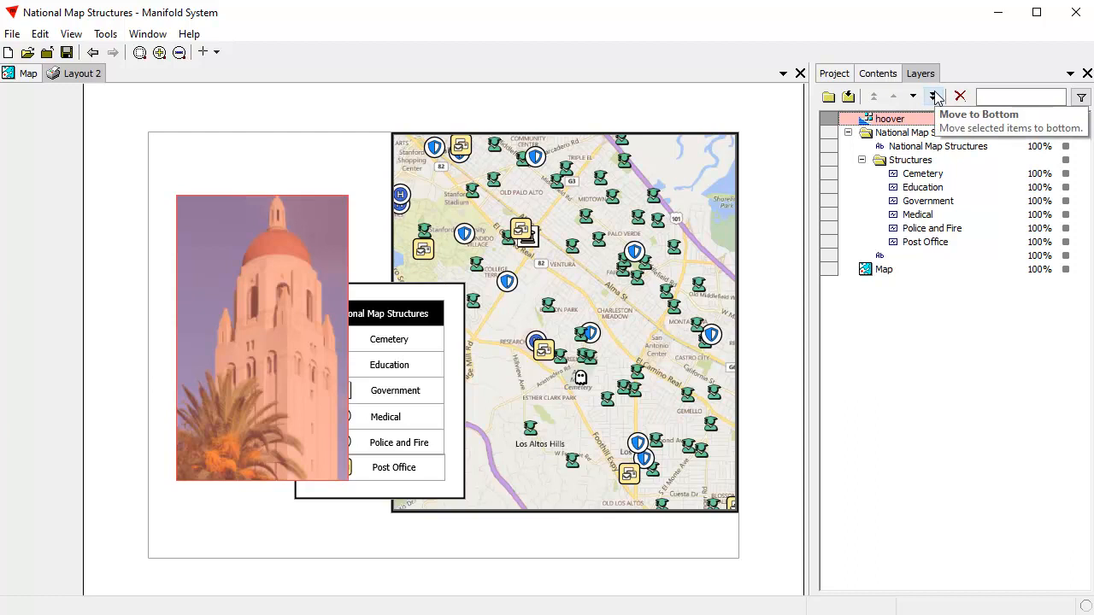
click(934, 96)
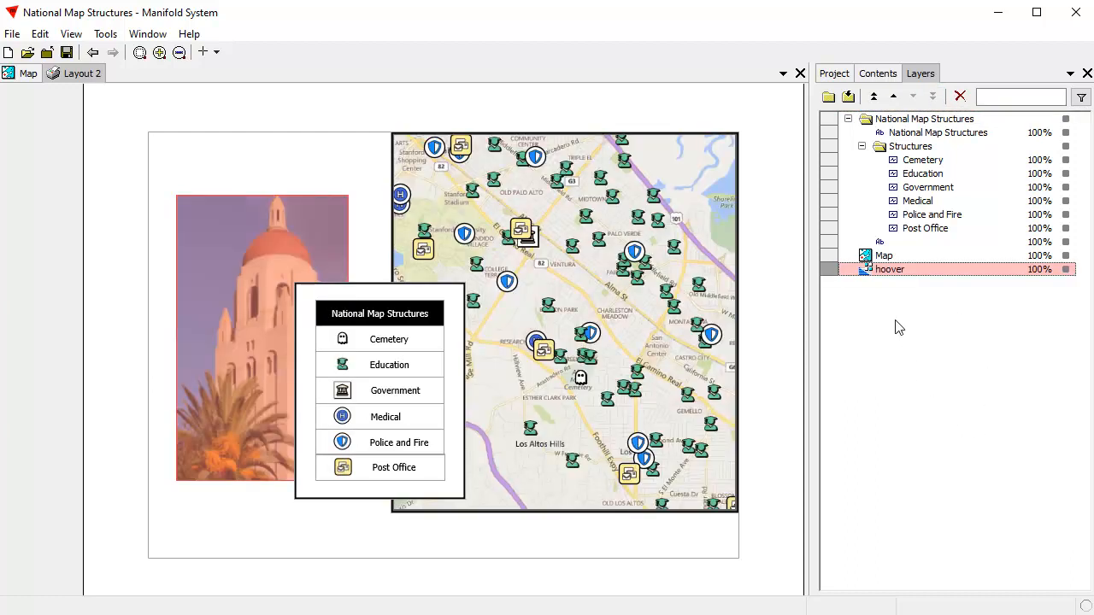
click(920, 271)
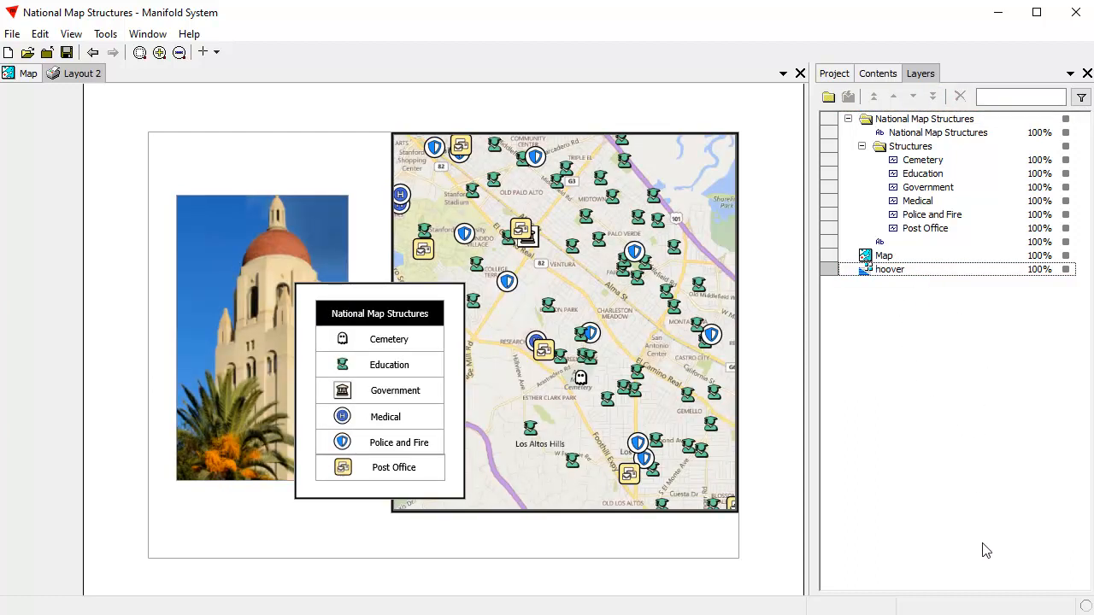
Step: Give the hoover image frame a Cordovan Brown border with a width of 2
click(210, 294)
click(879, 142)
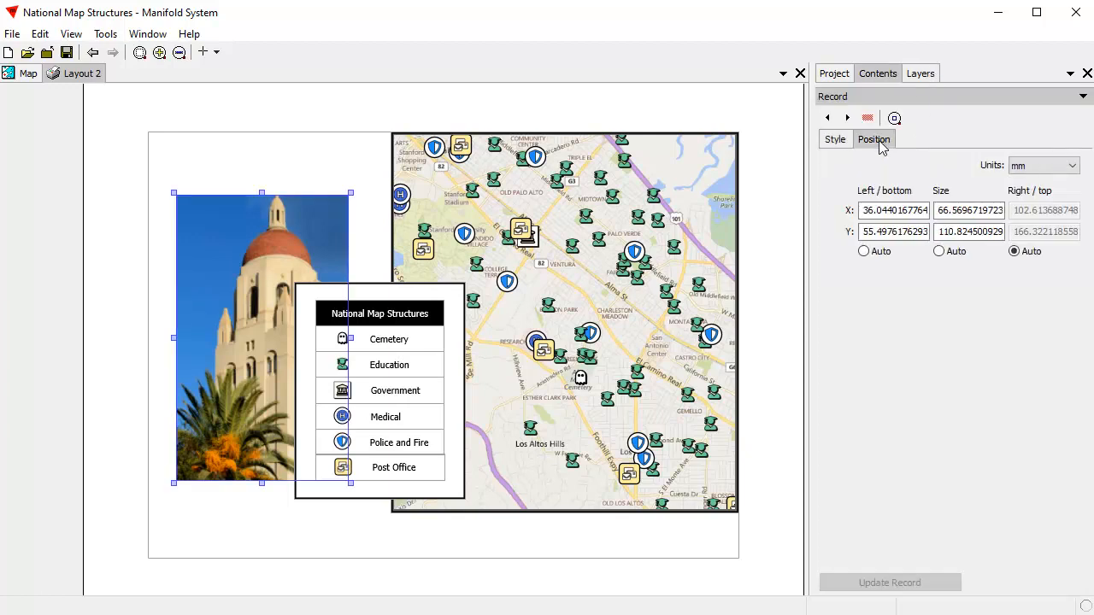
click(836, 142)
click(950, 187)
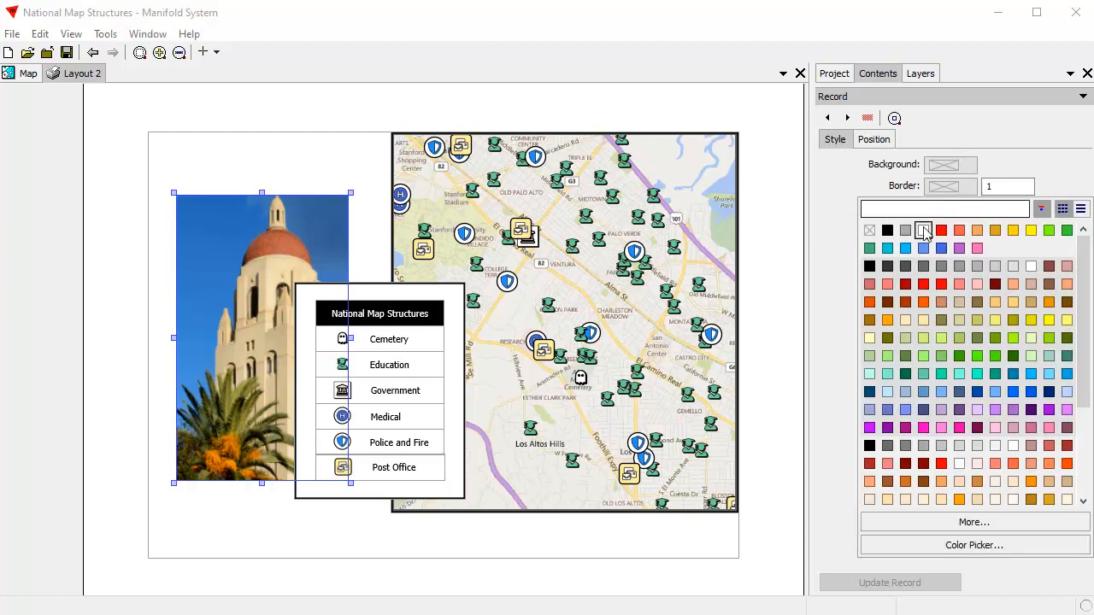
click(1049, 284)
double_click(991, 195)
text(2)
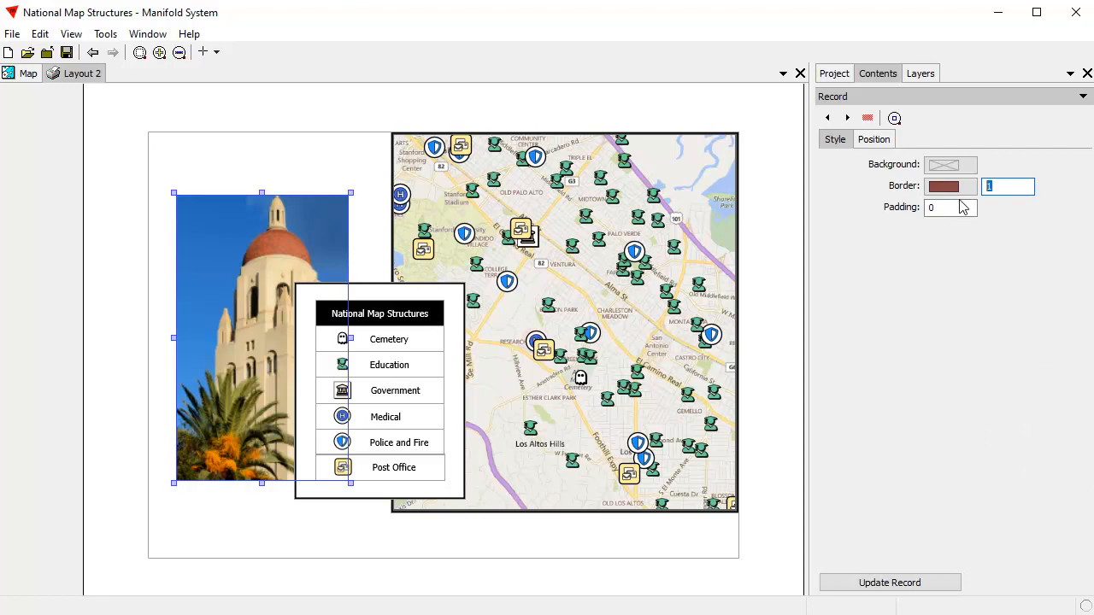
Step: Set the hoover frame's padding to 4 and its background to black, and update the record
double_click(960, 214)
text(4)
click(956, 171)
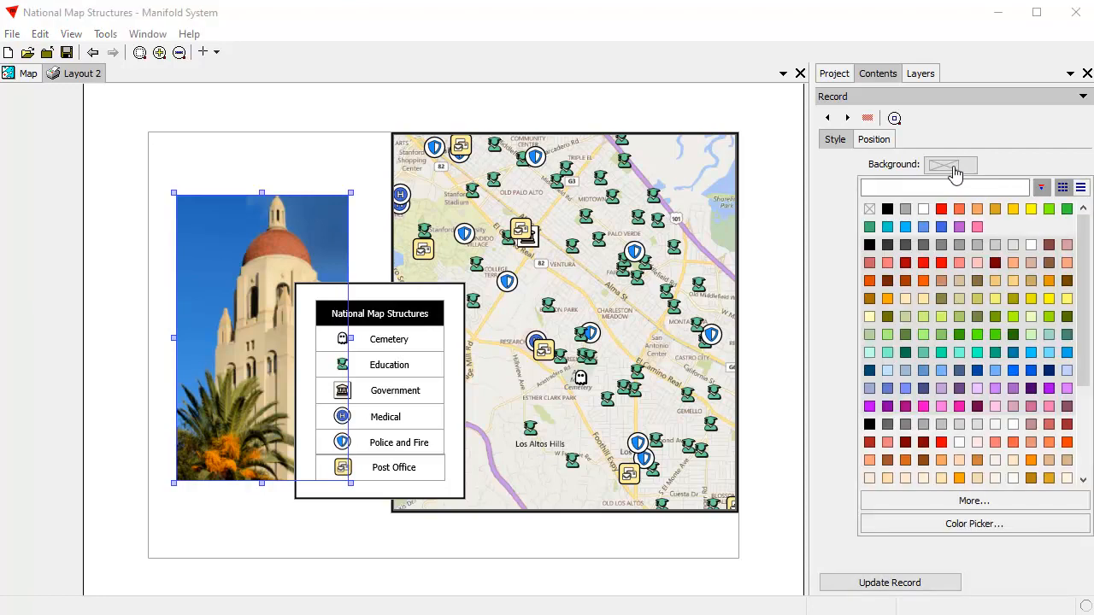
click(889, 209)
click(914, 584)
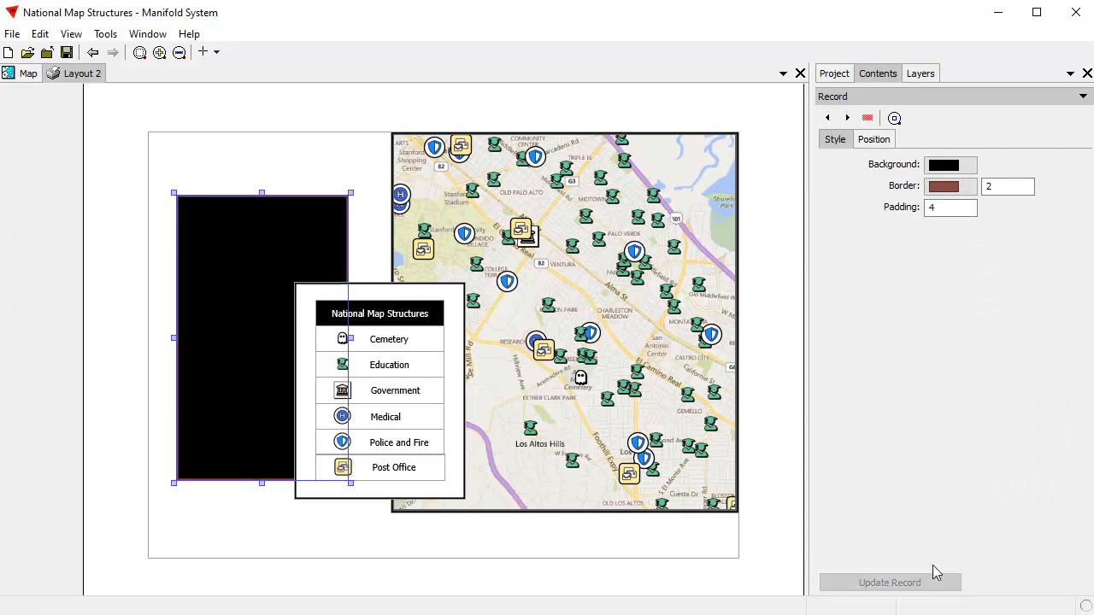
Step: Clear the selection and examine the photo frame's border and padding up close near its upper-right corner
click(299, 167)
drag(314, 178, 431, 296)
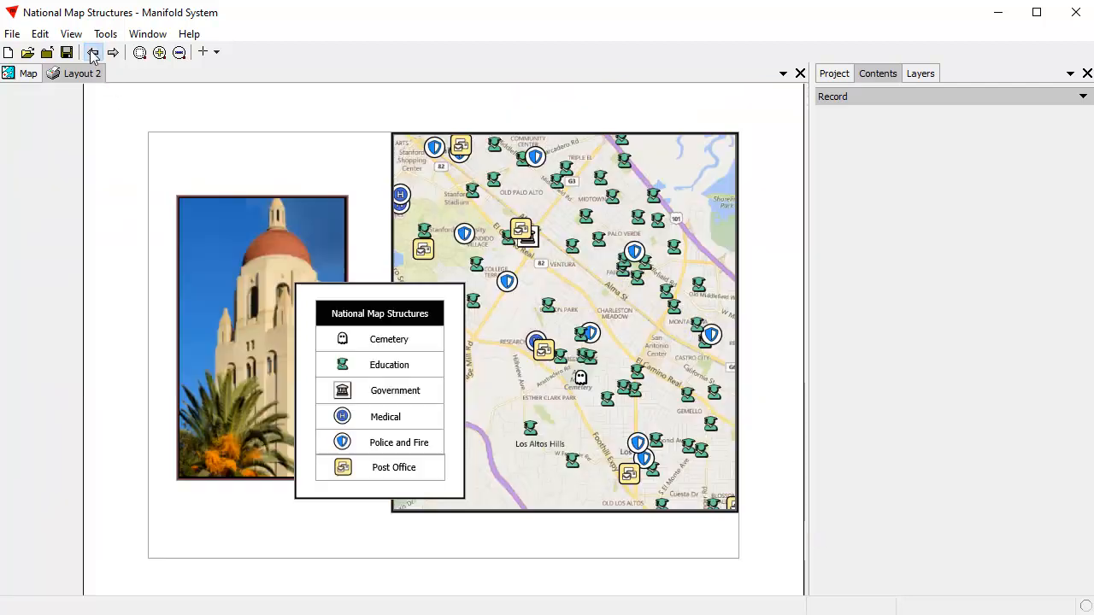
click(92, 52)
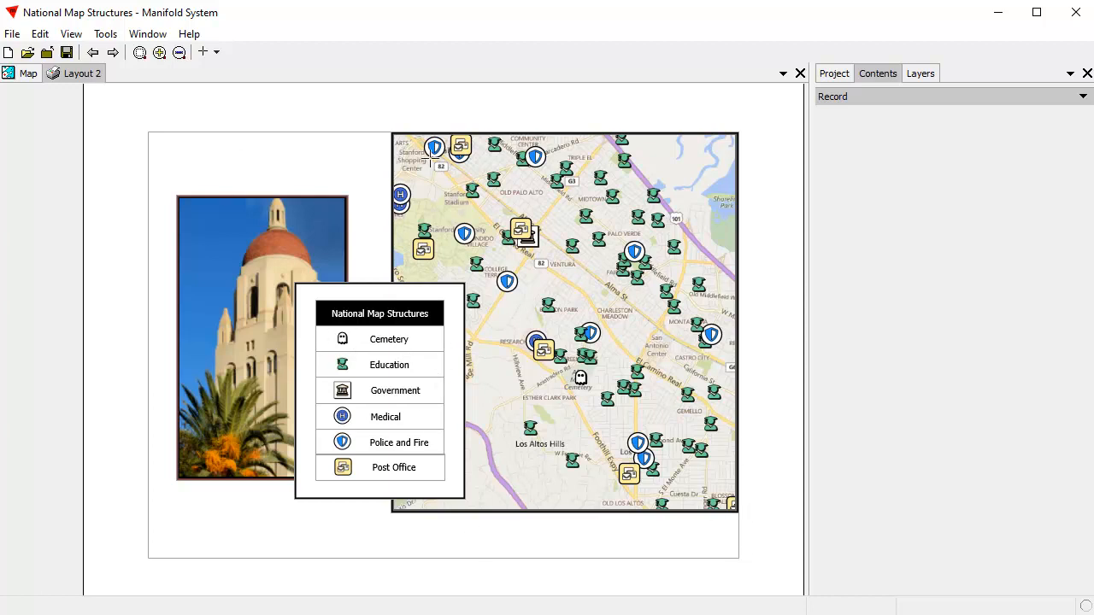
Step: Print the layout with Microsoft Print to PDF and save the output as "legend 02" in the legends folder
click(12, 33)
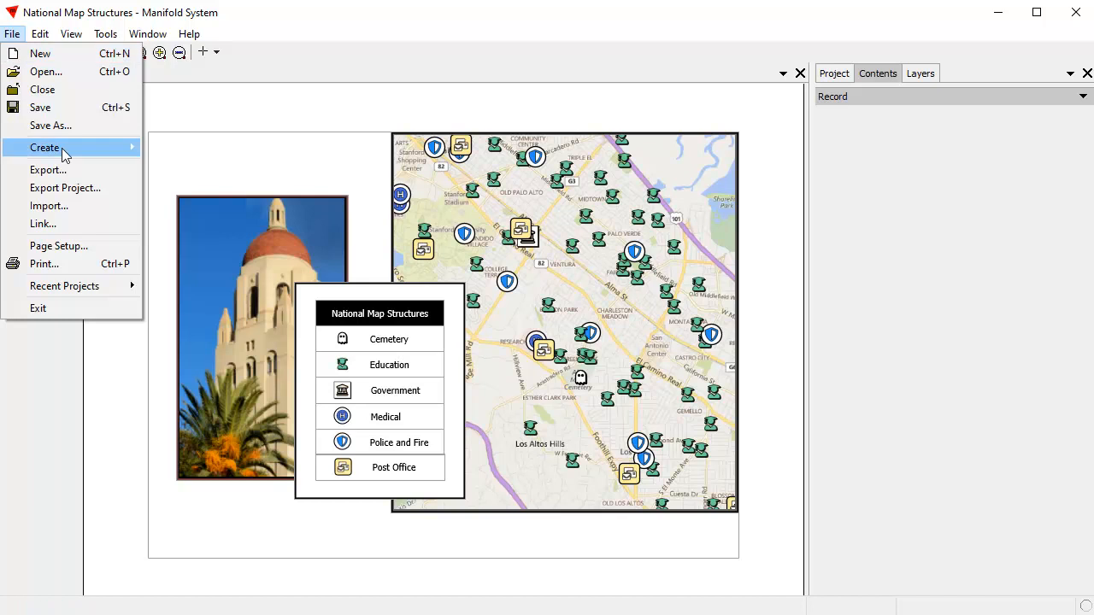
click(60, 267)
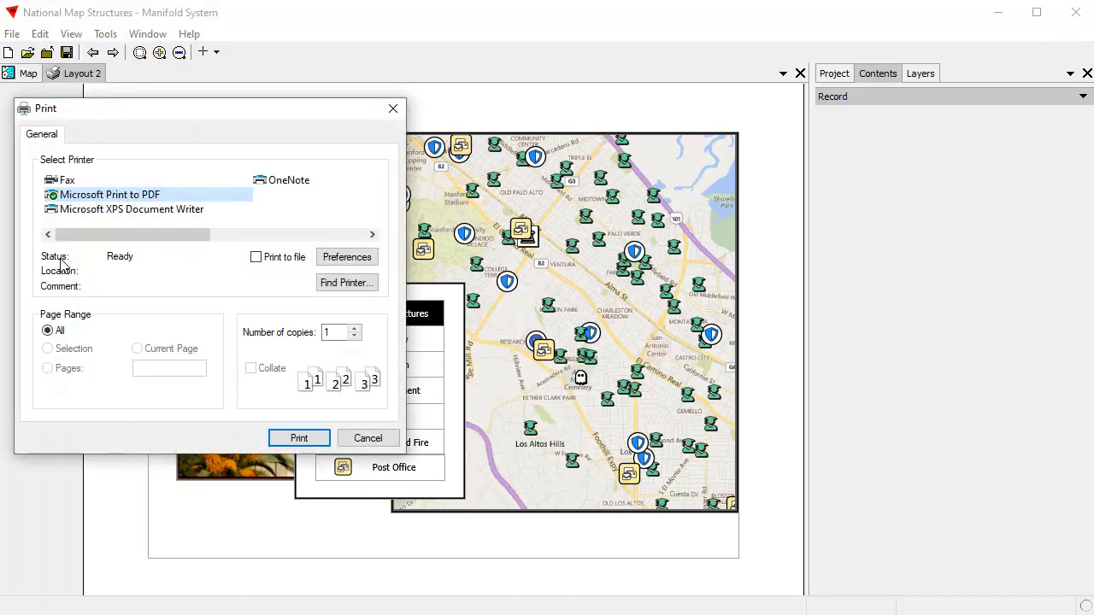
click(298, 437)
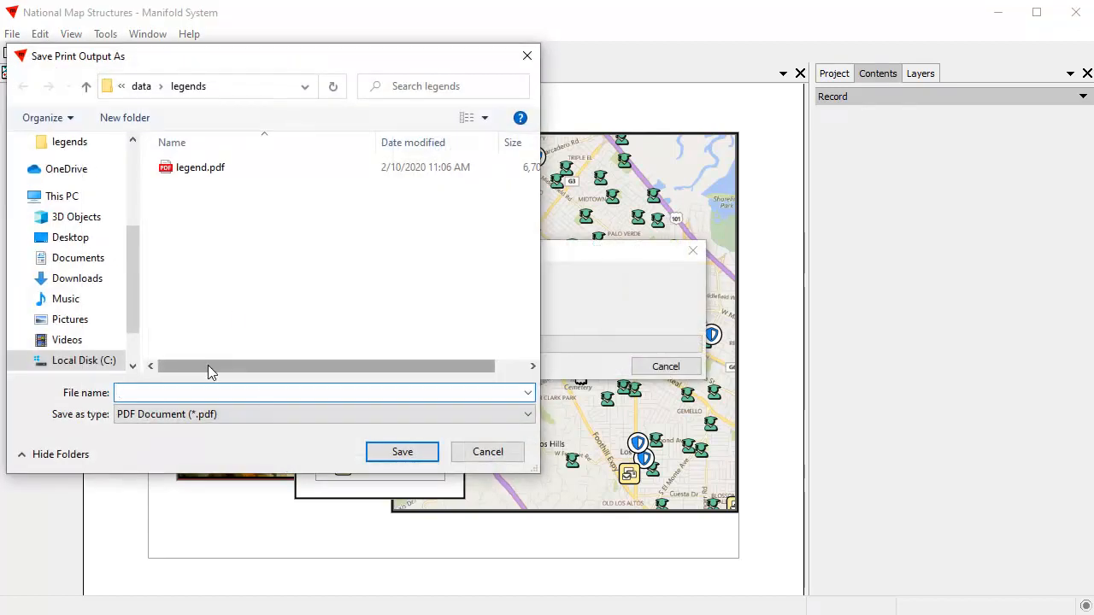
text(legend 02)
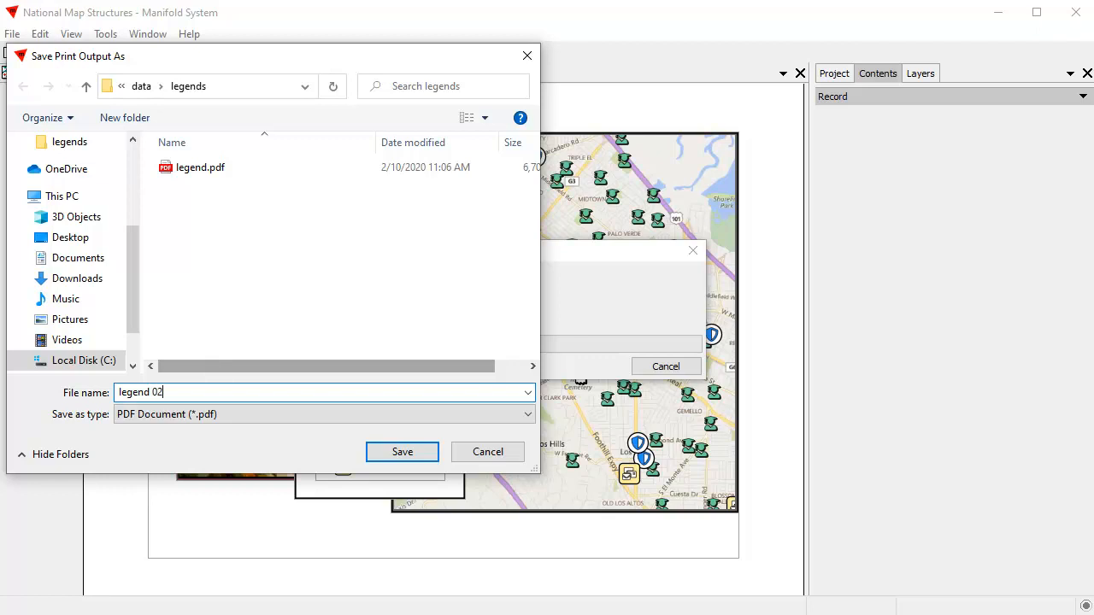
click(402, 453)
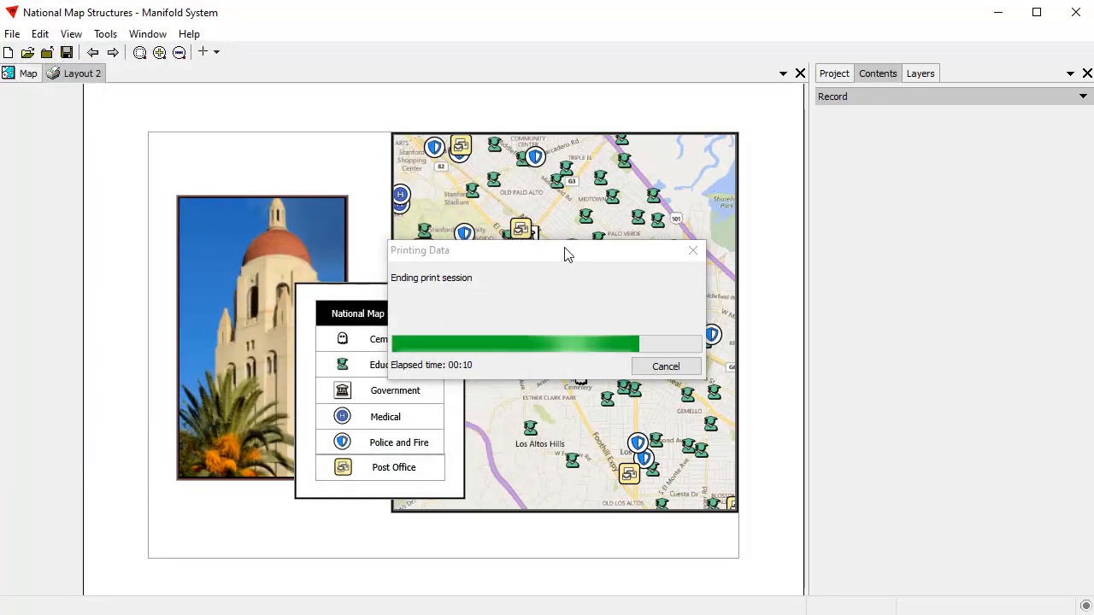
drag(564, 254, 778, 212)
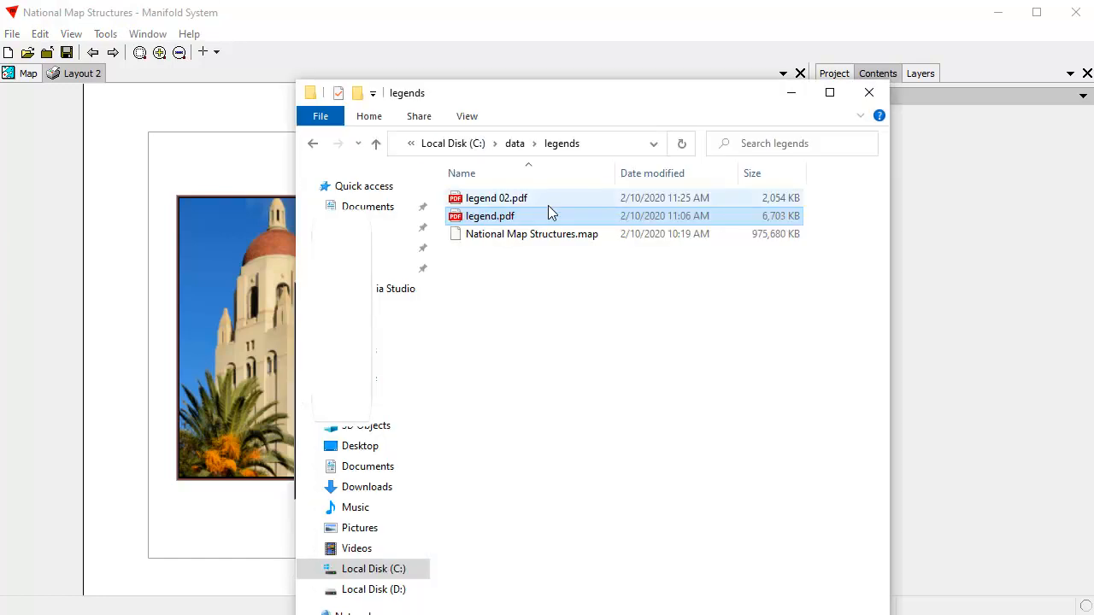
Step: Open legend 02.pdf from the legends folder in File Explorer, review the printed layout and close the viewer
double_click(545, 200)
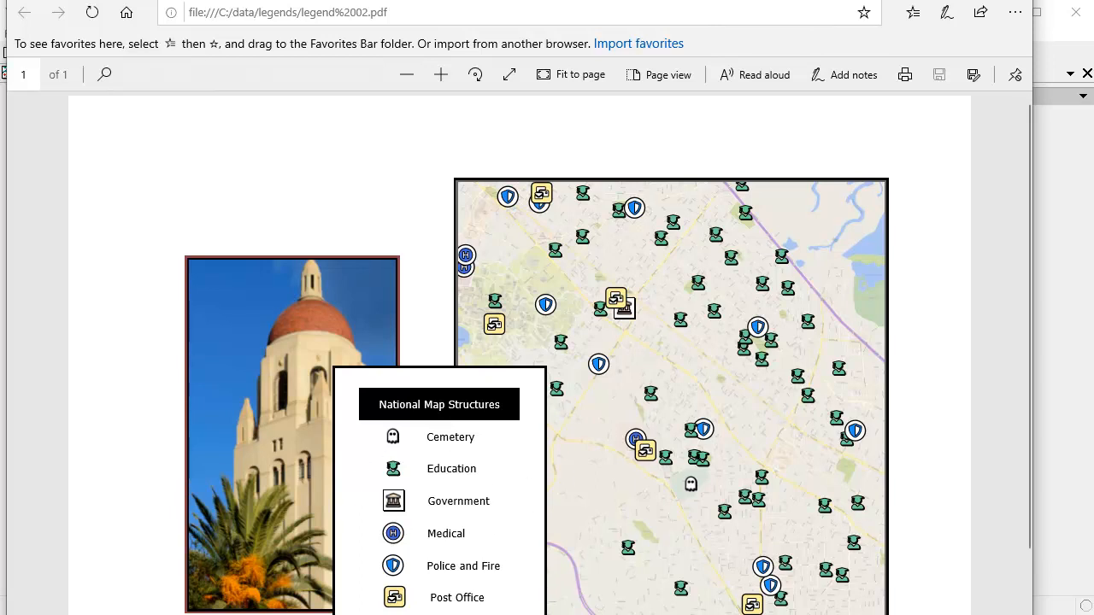
key(alt+F4)
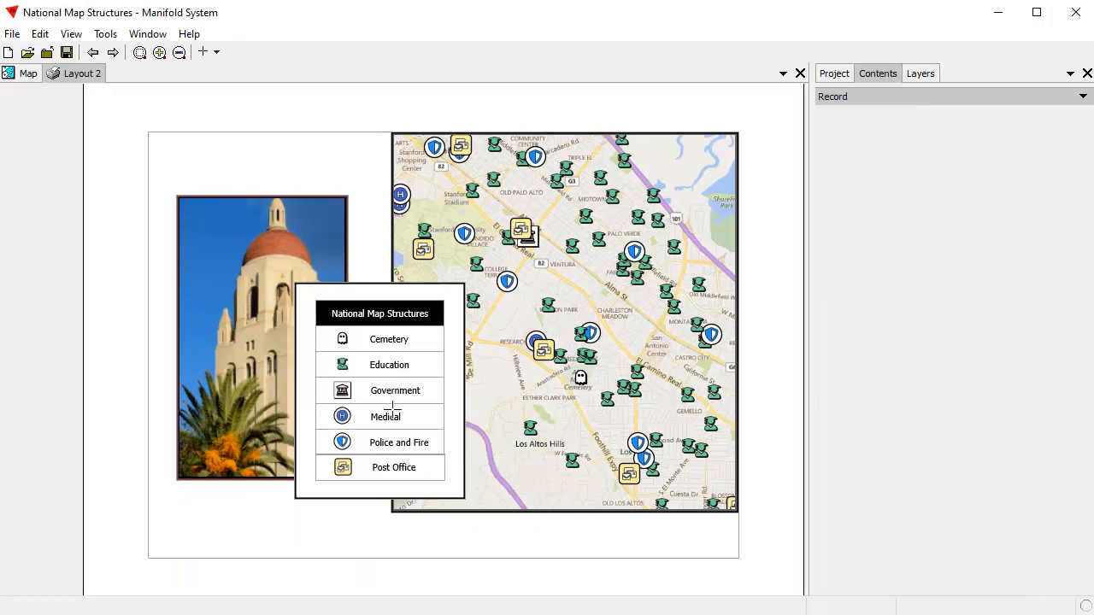